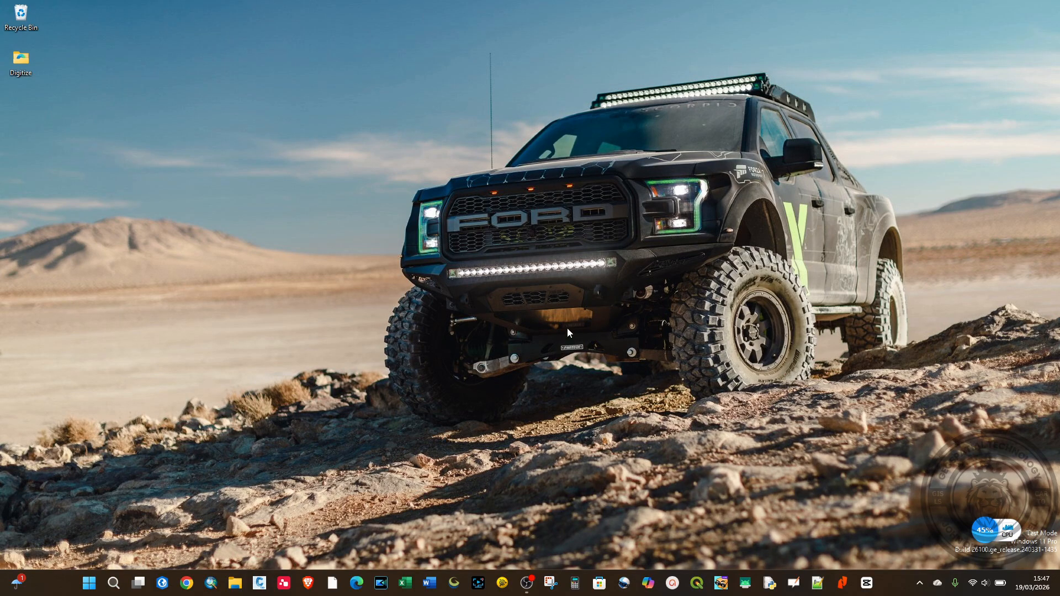
- Search Google in Chrome for "gemini ai" and open the Google Gemini site
left_click(186, 583)
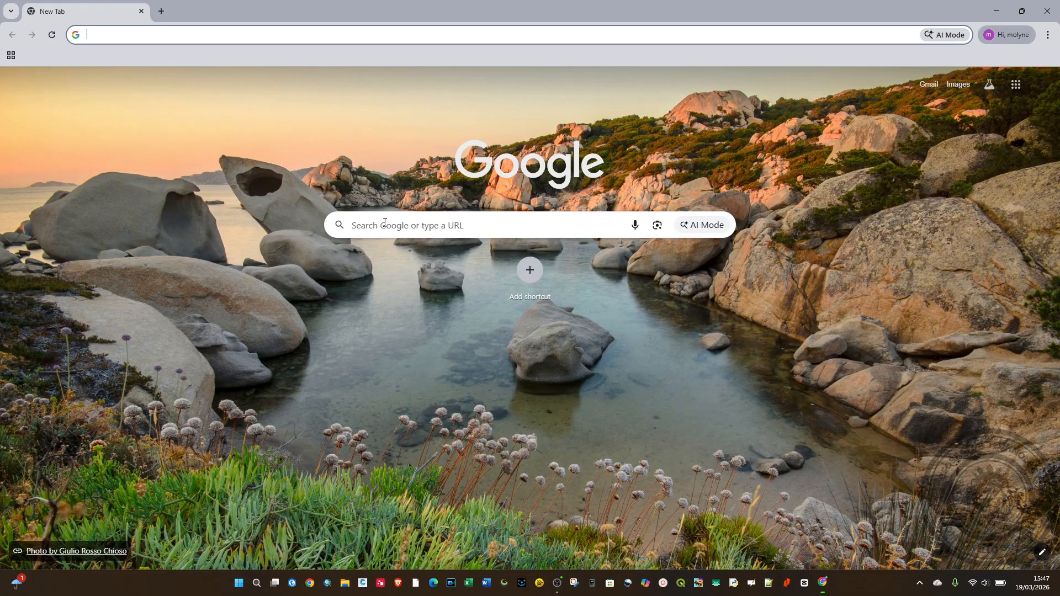
left_click(385, 224)
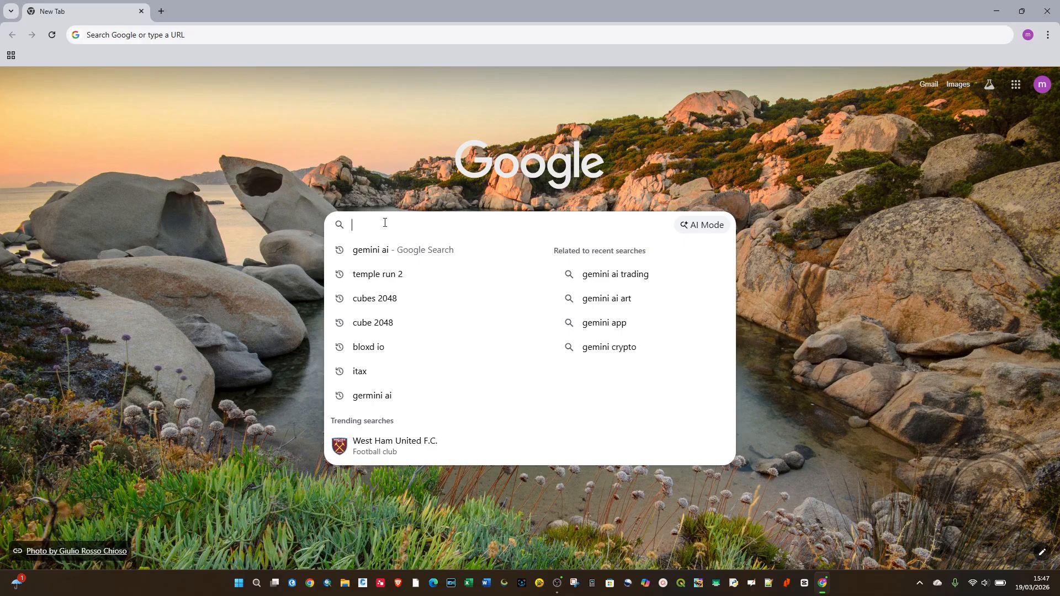
type("gen")
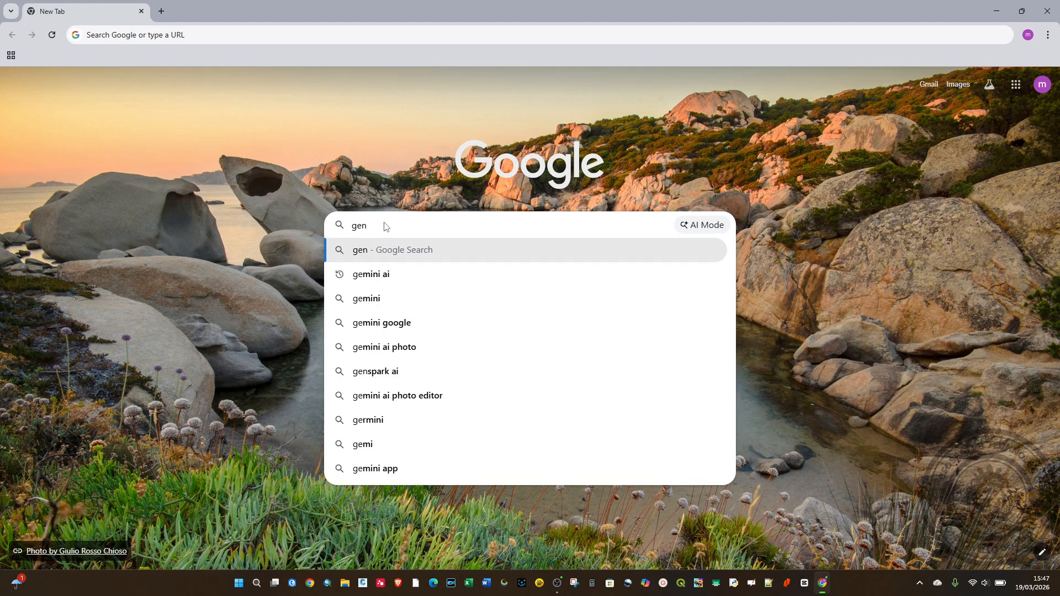
key("BackSpace")
type("mini")
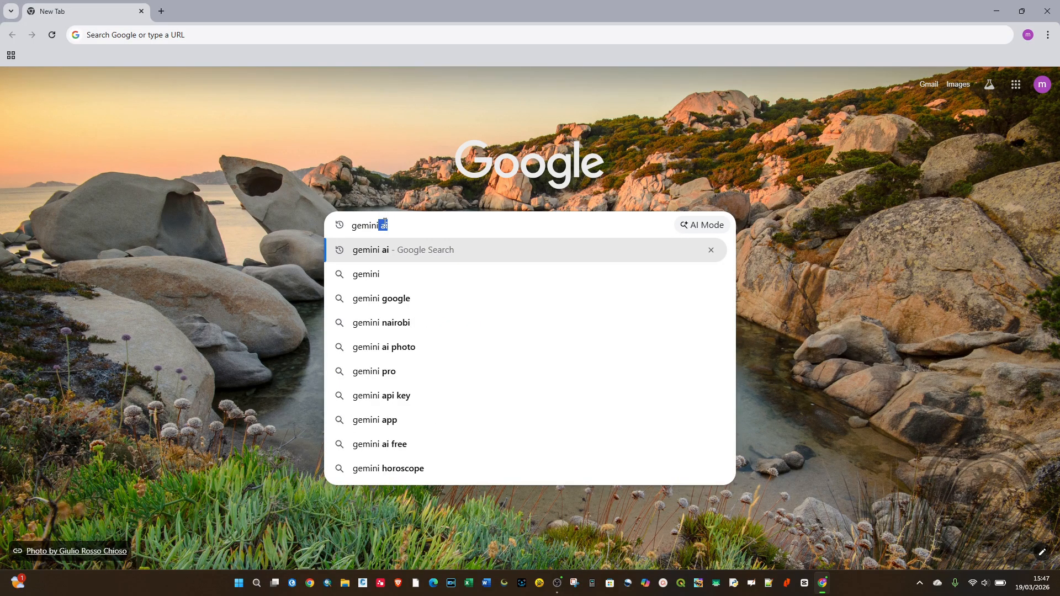
type(" ai")
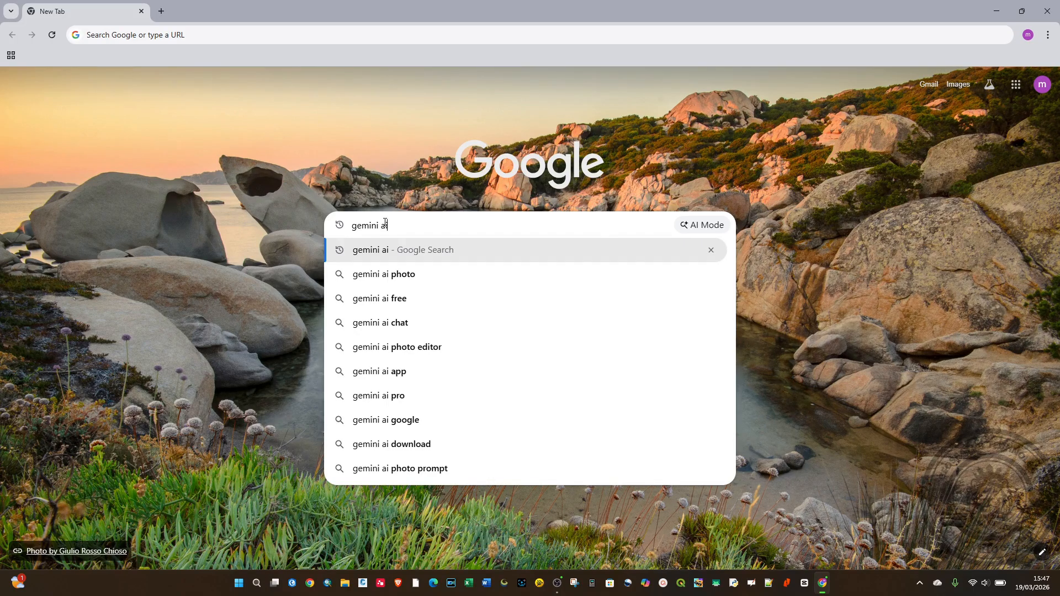
key("Return")
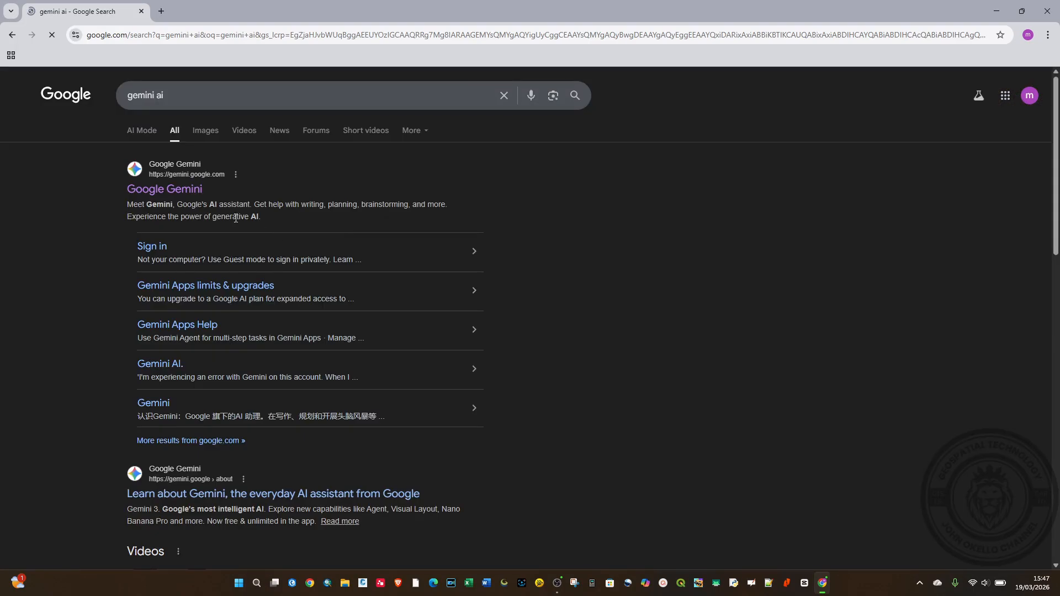
left_click(185, 189)
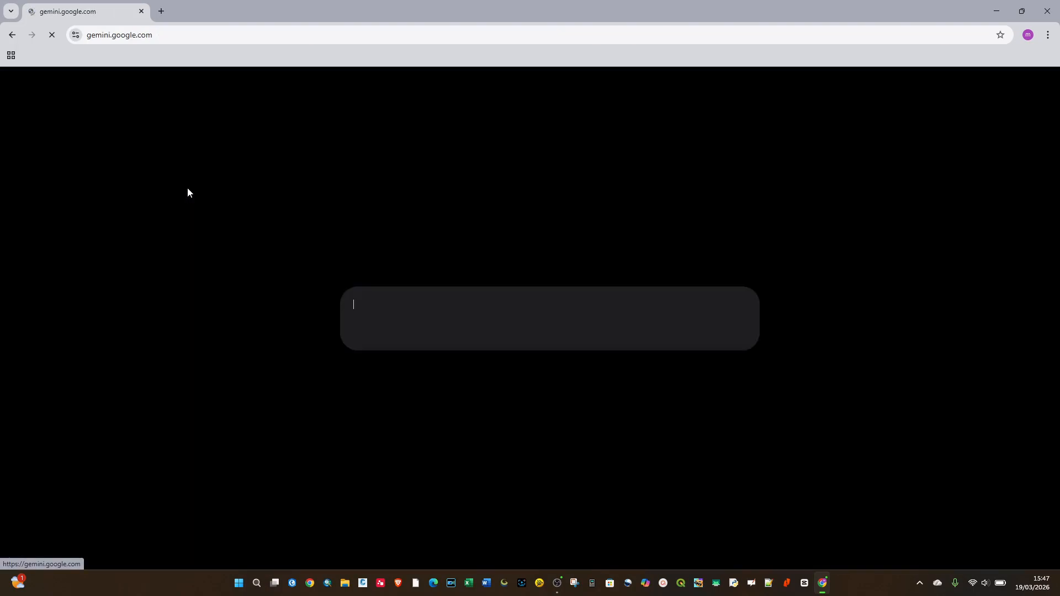
- Search for "chatgpt" in a new tab, open ChatGPT, and place its tab before the Gemini one
left_click(161, 12)
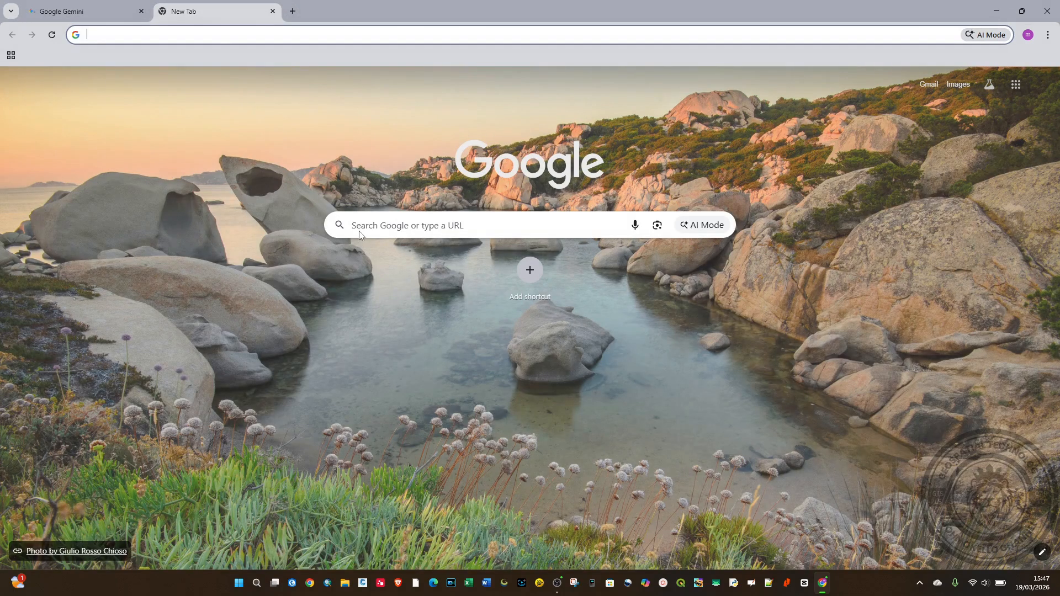
left_click(362, 227)
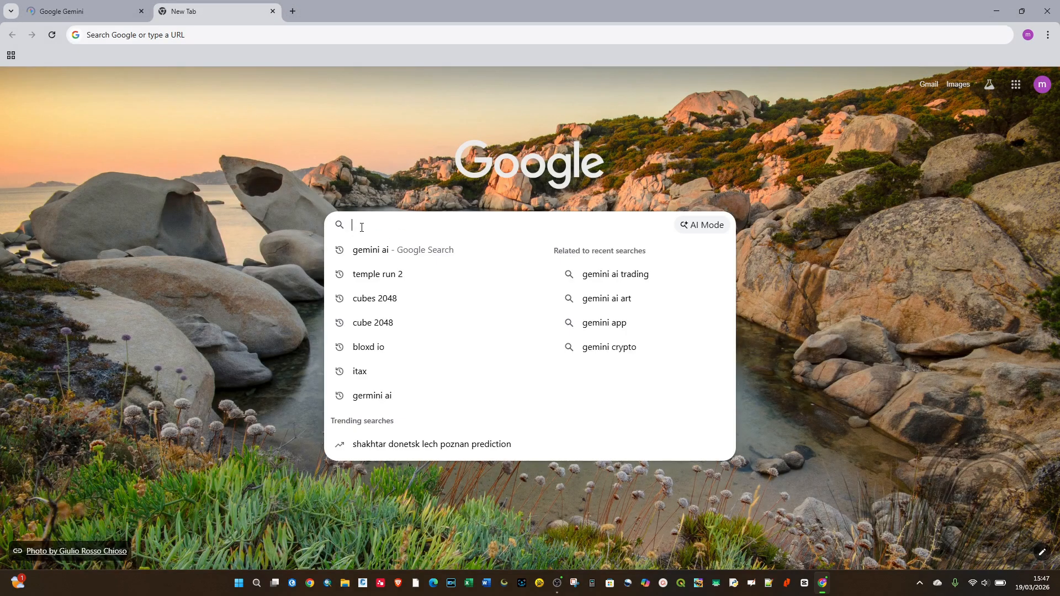
type("chat")
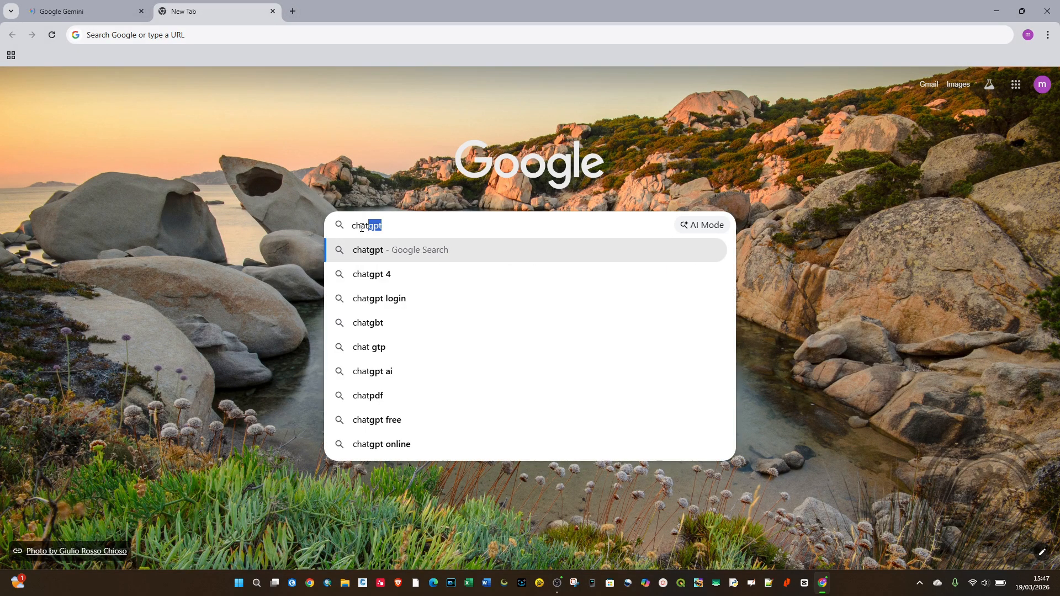
key("Return")
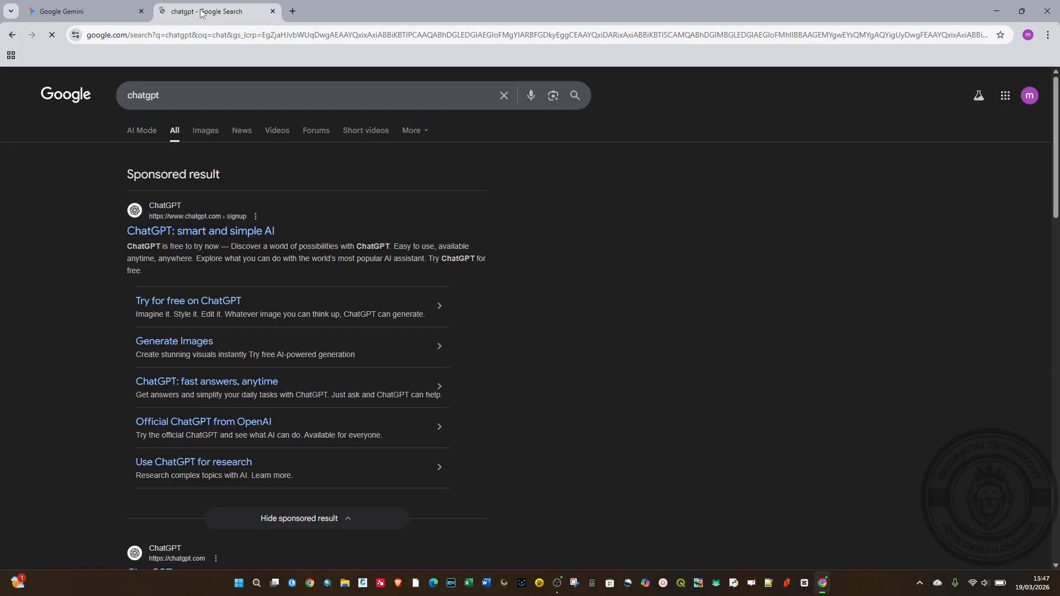
left_click_drag(204, 11, 75, 11)
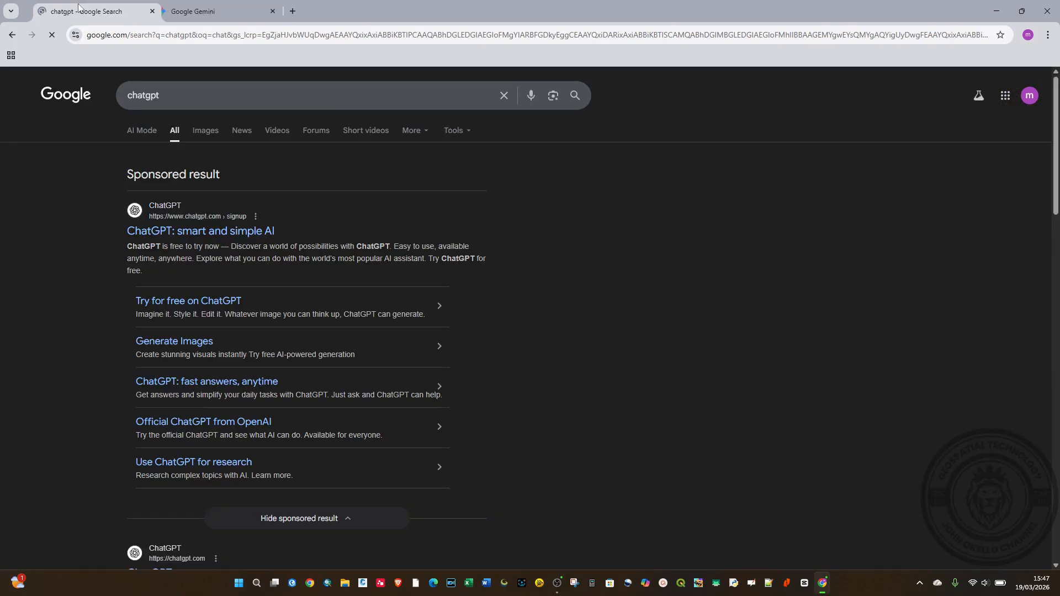
- Search Google for "heygen ai" in another new tab
left_click(294, 11)
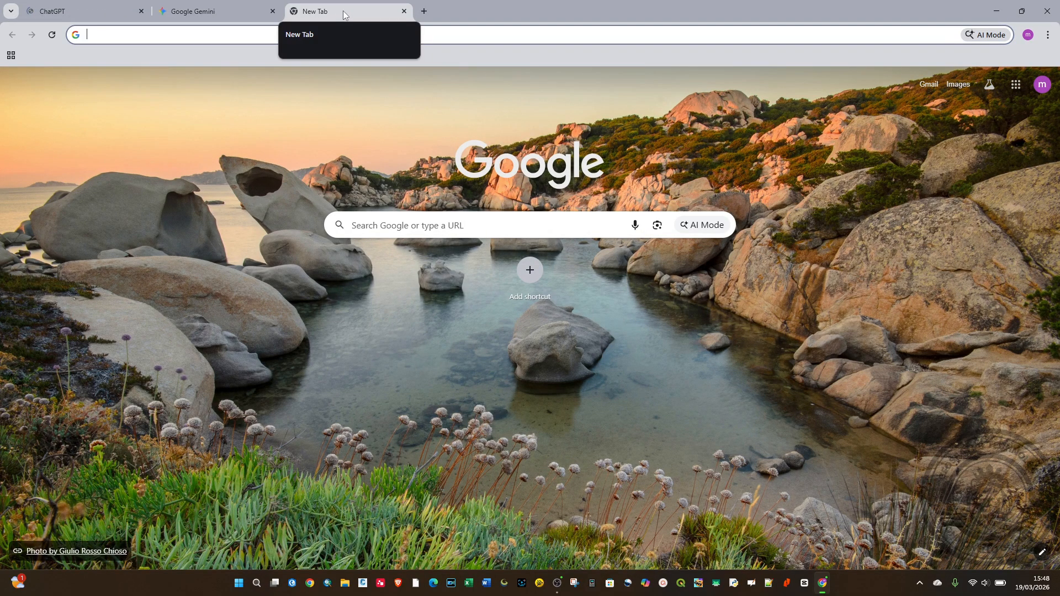
type("heygen")
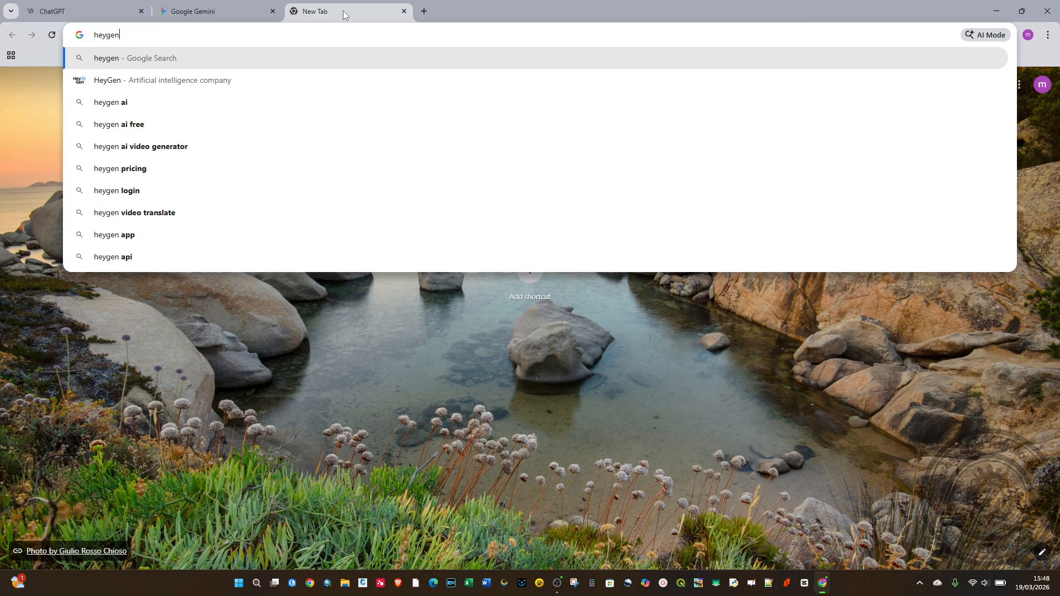
type(" ai")
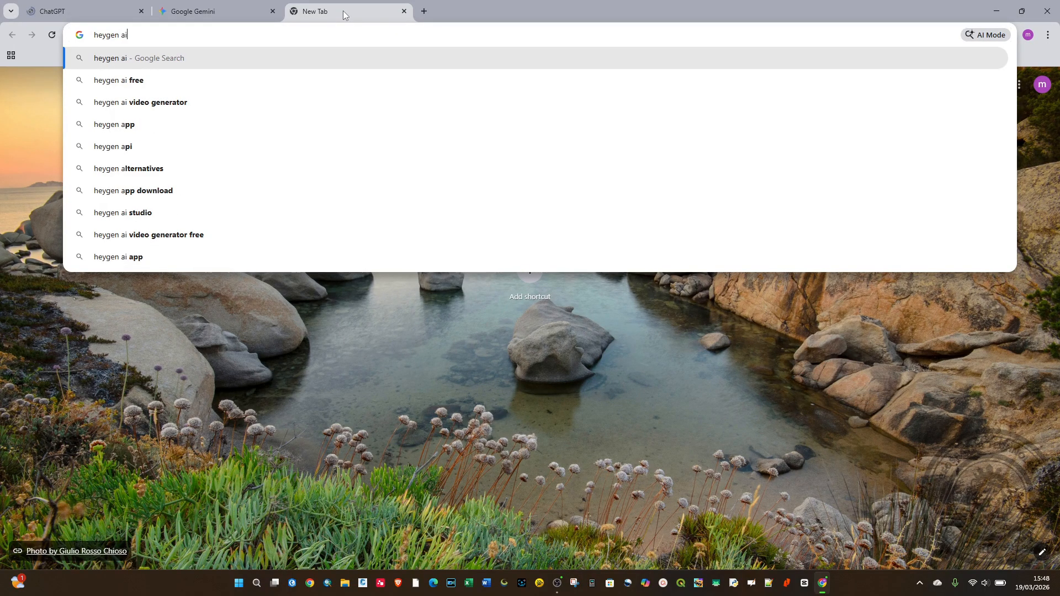
key("Return")
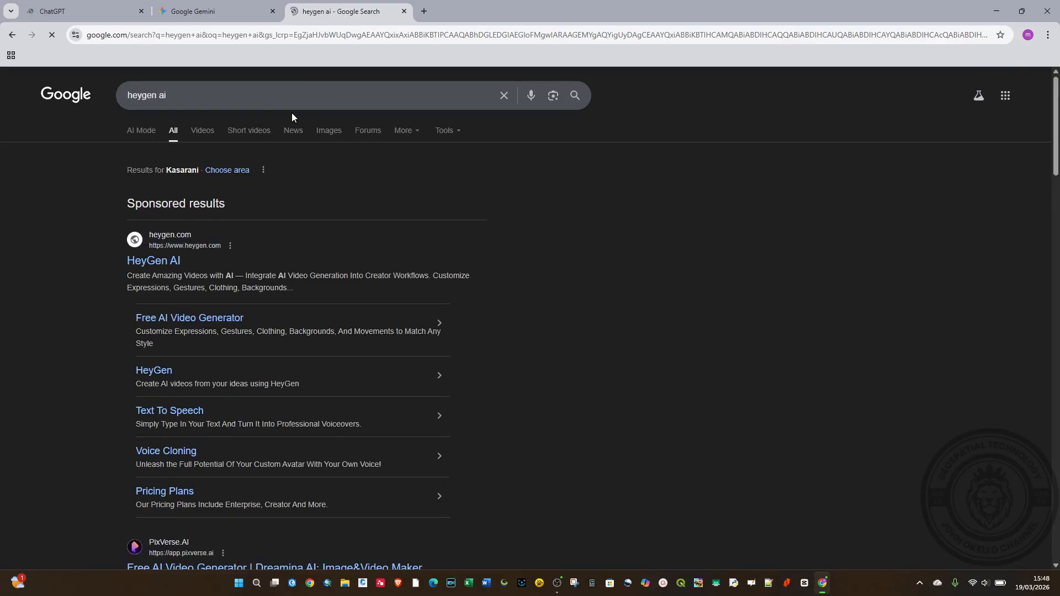
- Search Google for "whisk lab" in a further new tab
left_click(423, 11)
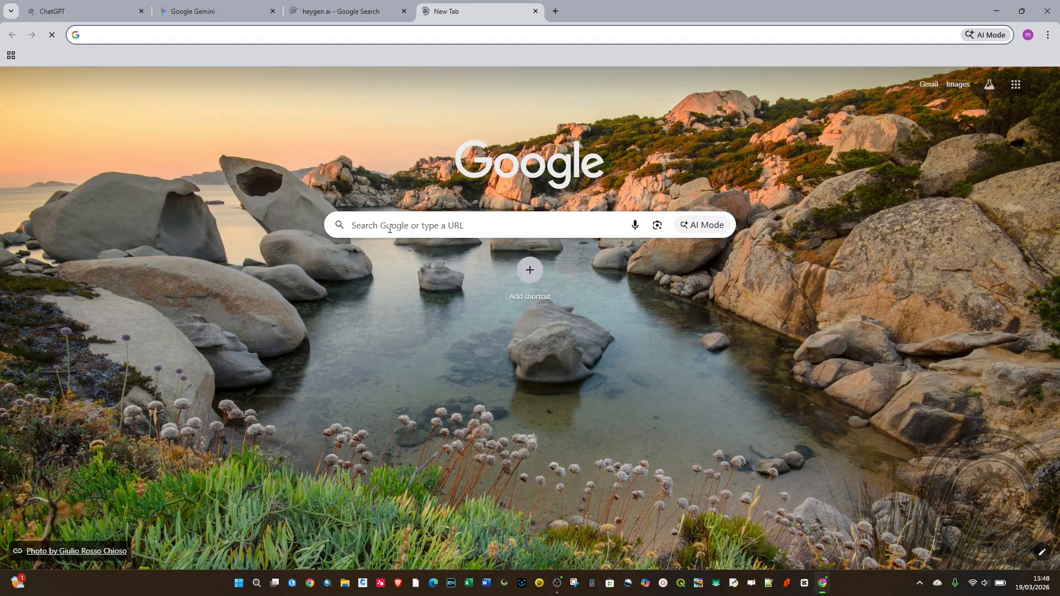
left_click(391, 227)
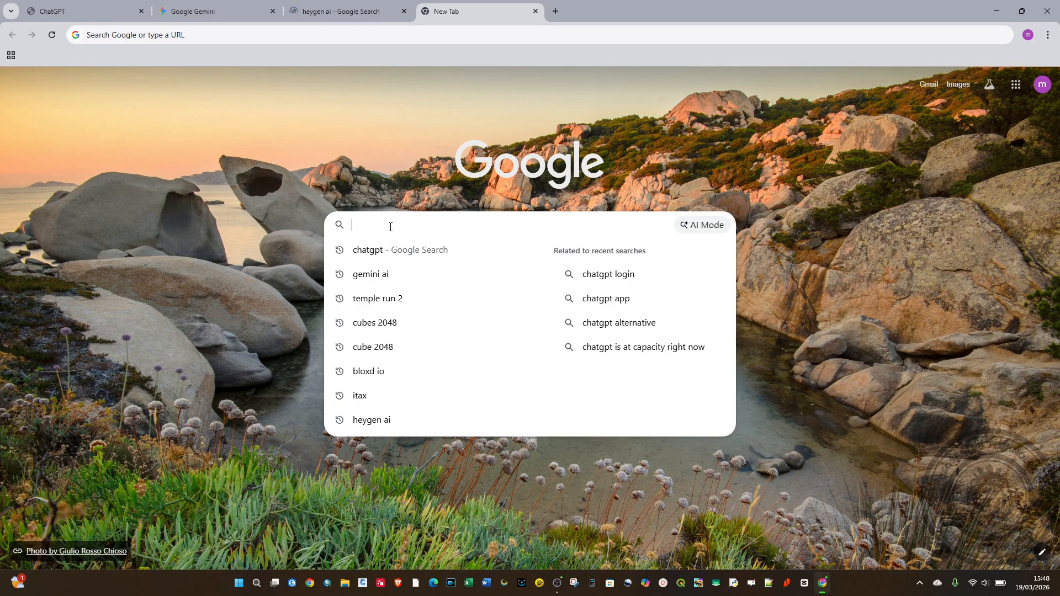
type("whisk")
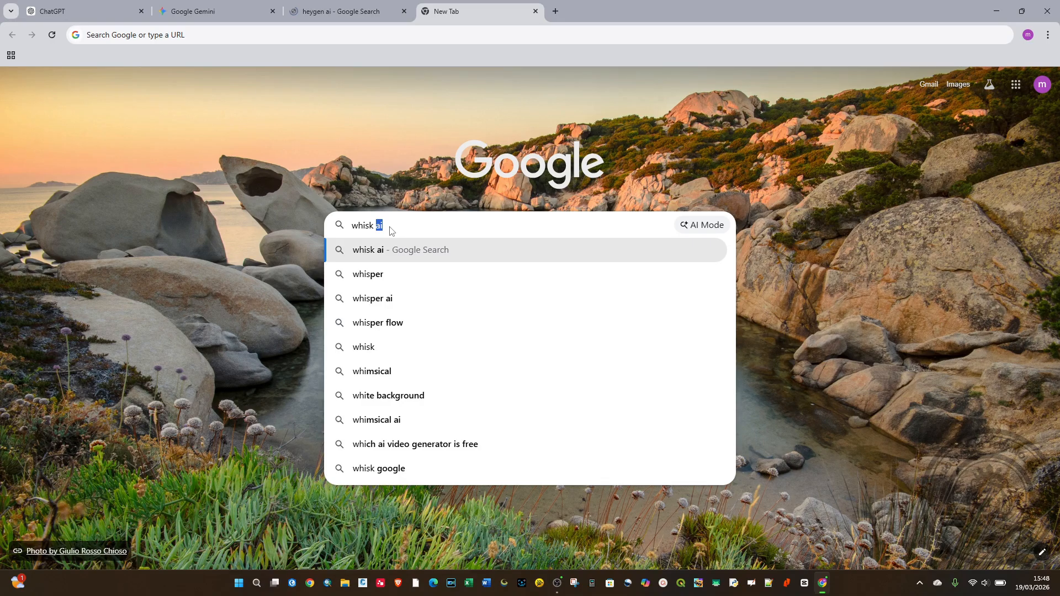
type(" lab")
key("Return")
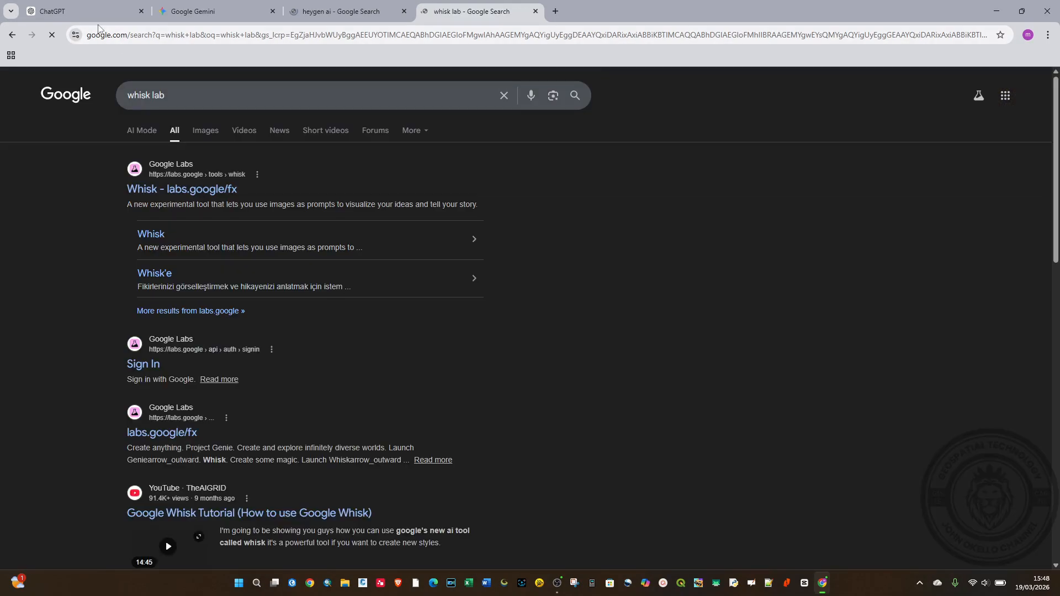
- In ChatGPT, write the request "create a prompt for generating photo of a kenyan man in a studio" without sending it
left_click(92, 12)
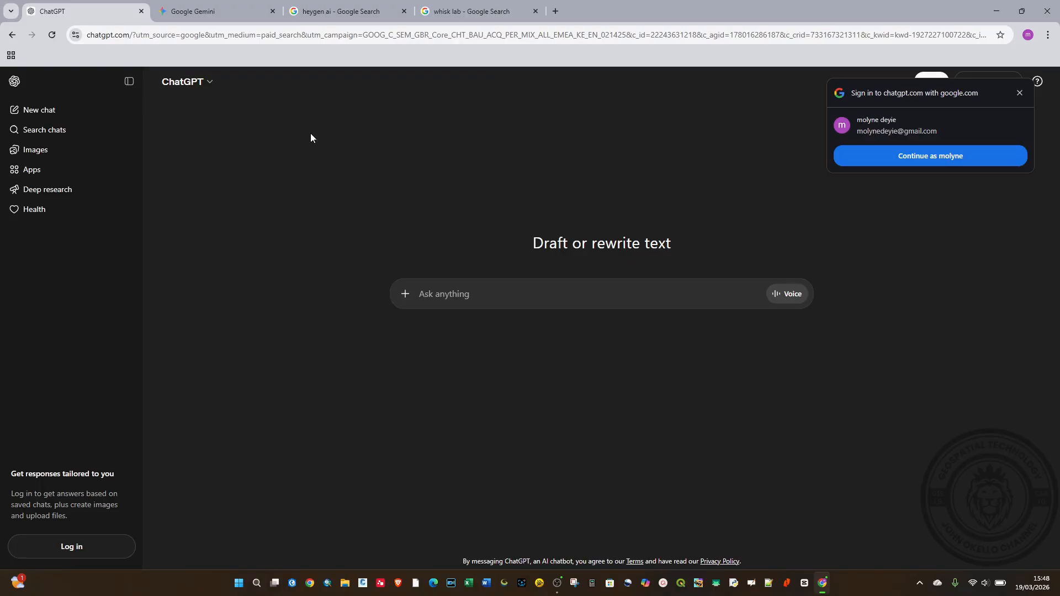
left_click(184, 13)
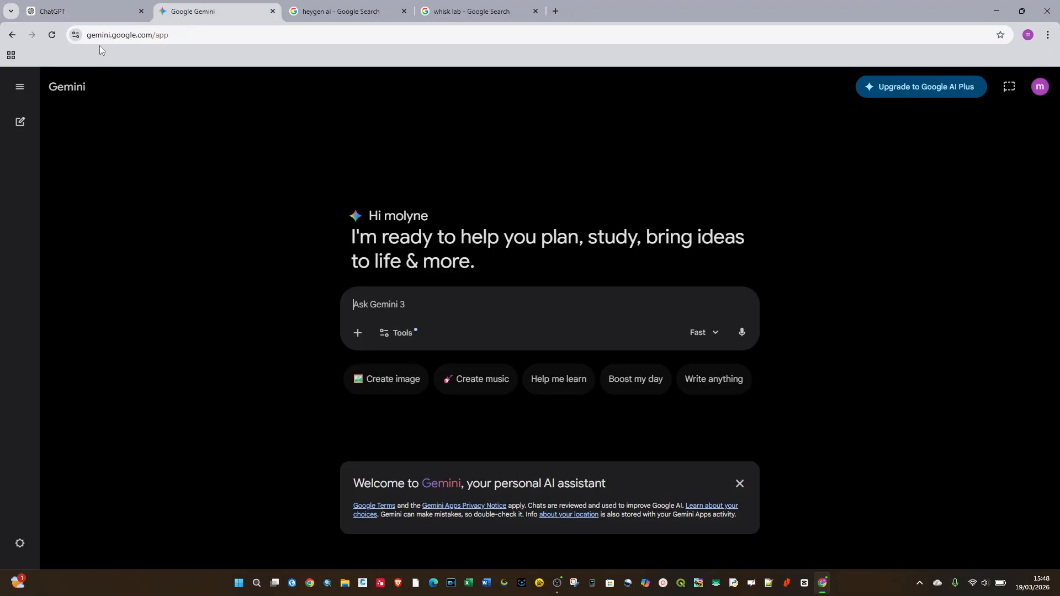
left_click(84, 10)
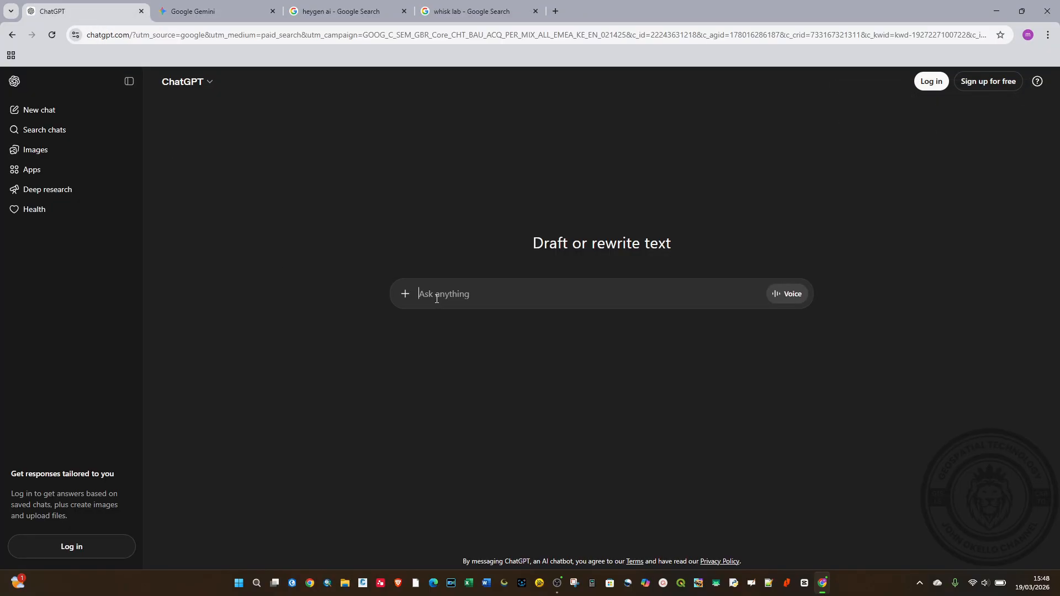
type("create ")
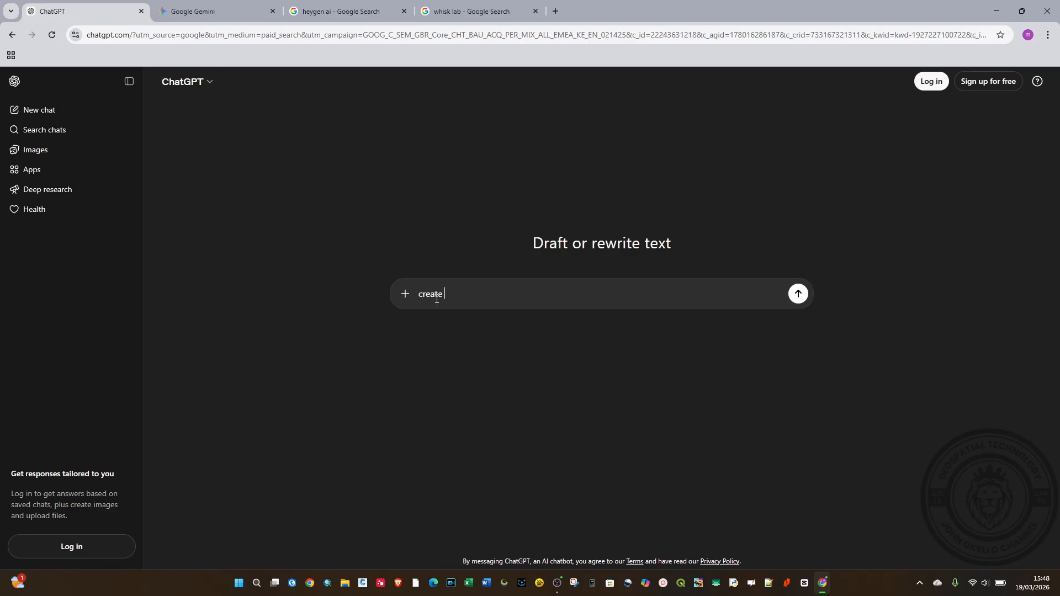
type("a prompt for")
type("generating p")
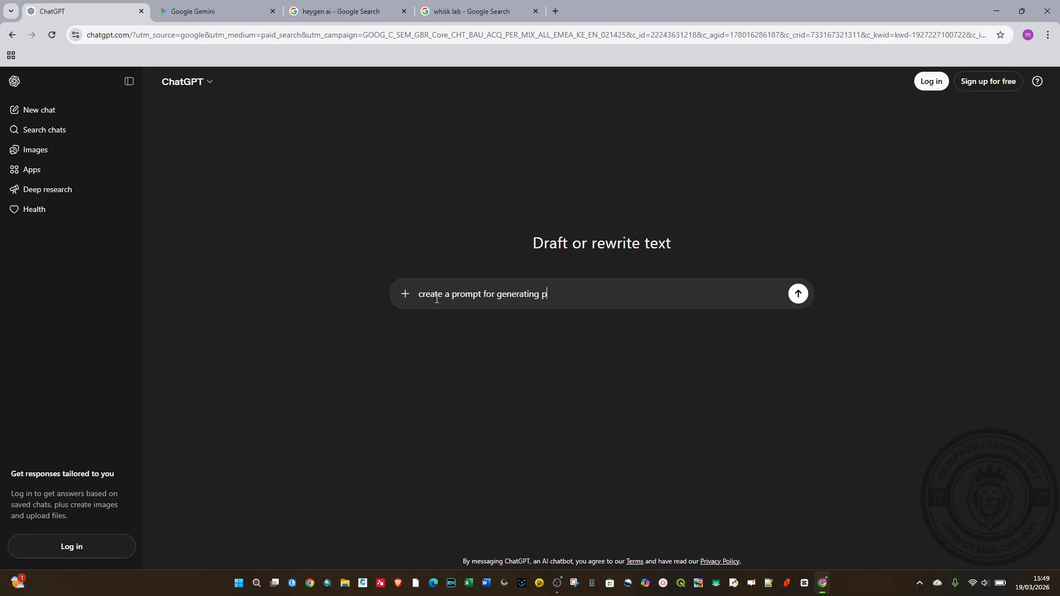
type("hoto of")
key("BackSpace")
key("BackSpace")
key("BackSpace")
key("BackSpace")
key("BackSpace")
key("BackSpace")
key("BackSpace")
key("BackSpace")
type("hoto of a kenyan man in a studio")
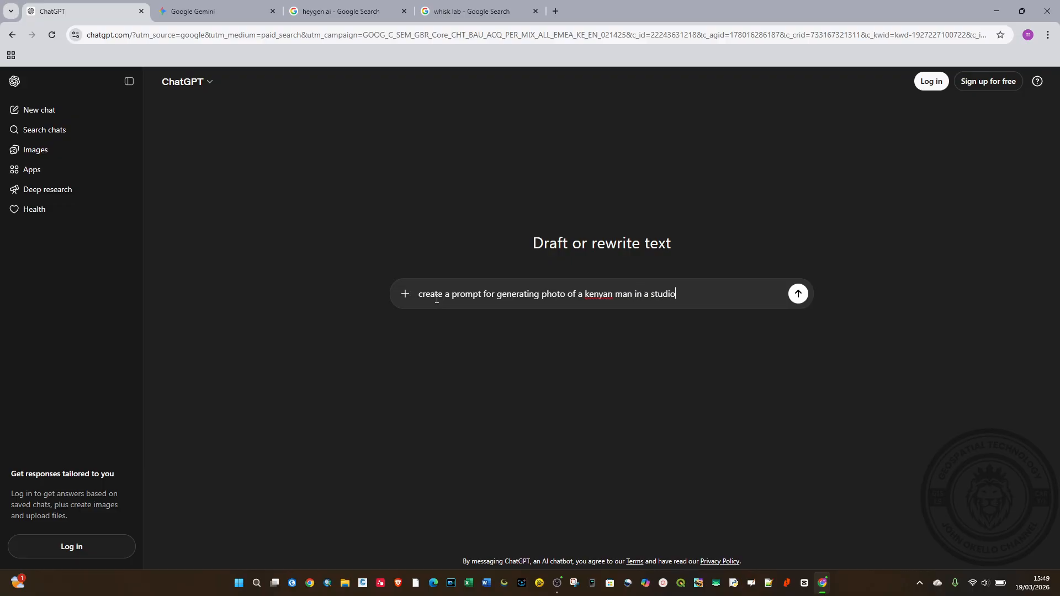
- Append "for youtube video" to the ChatGPT request, insert "corporate" before "kenyan", and send it
type(" for youtube video")
type("corporate")
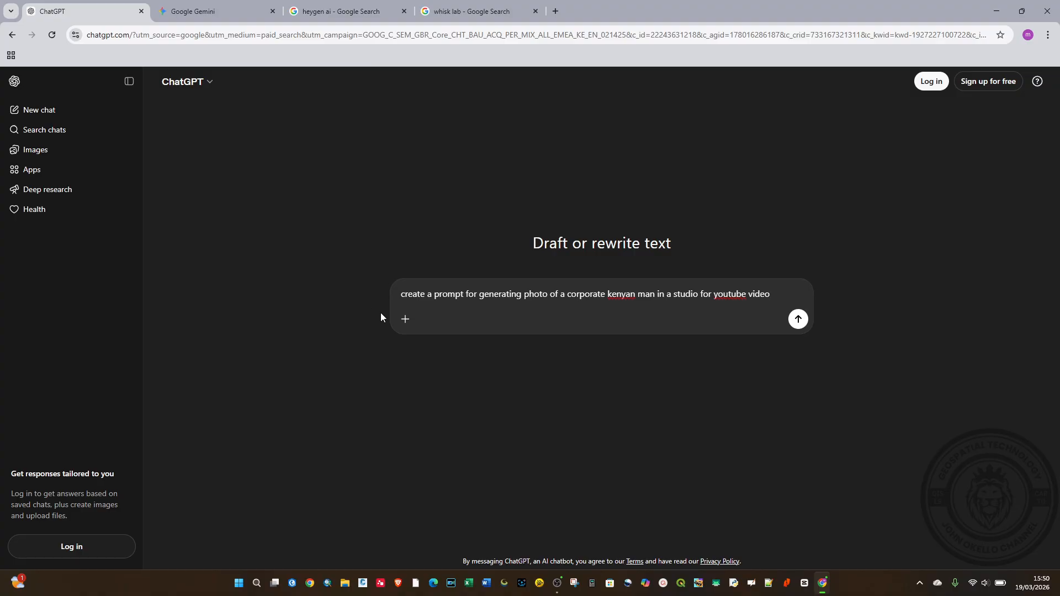
left_click(798, 320)
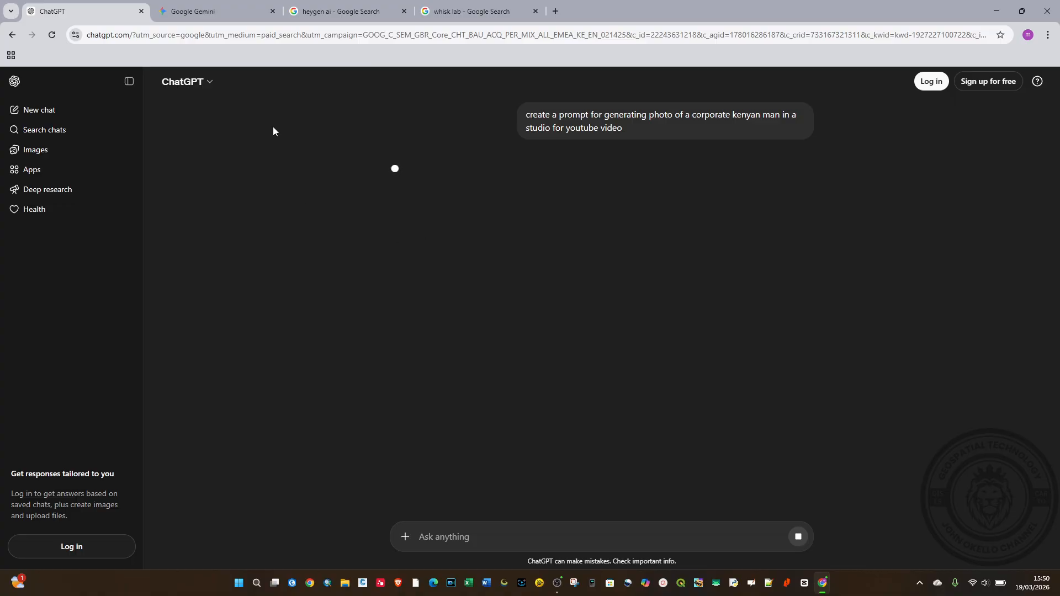
- In Gemini, send the prompt "create an image of a corporate kenyan man in studio for youtube video"
left_click(188, 14)
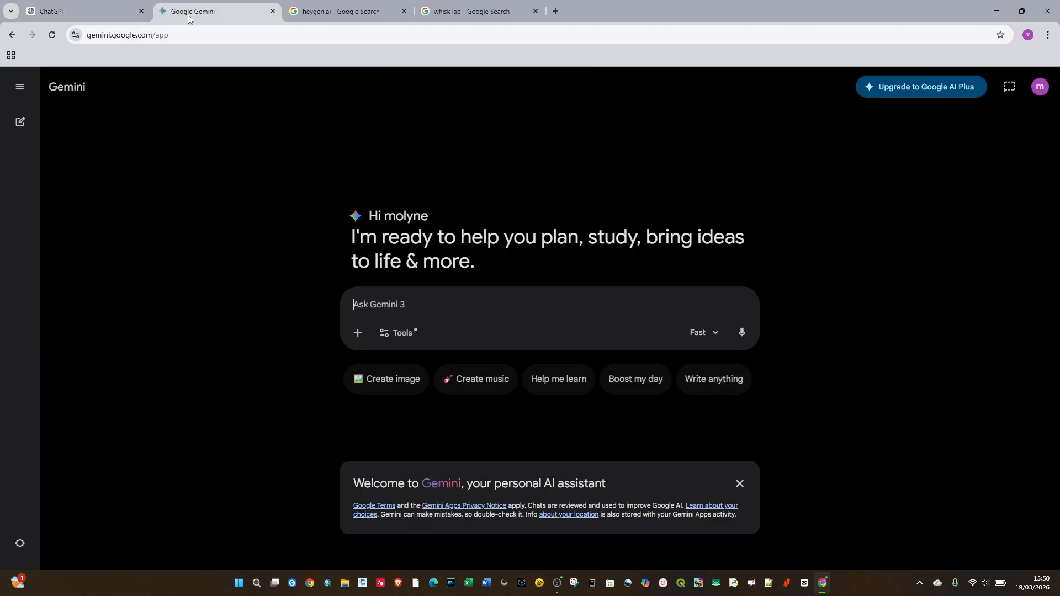
left_click(70, 19)
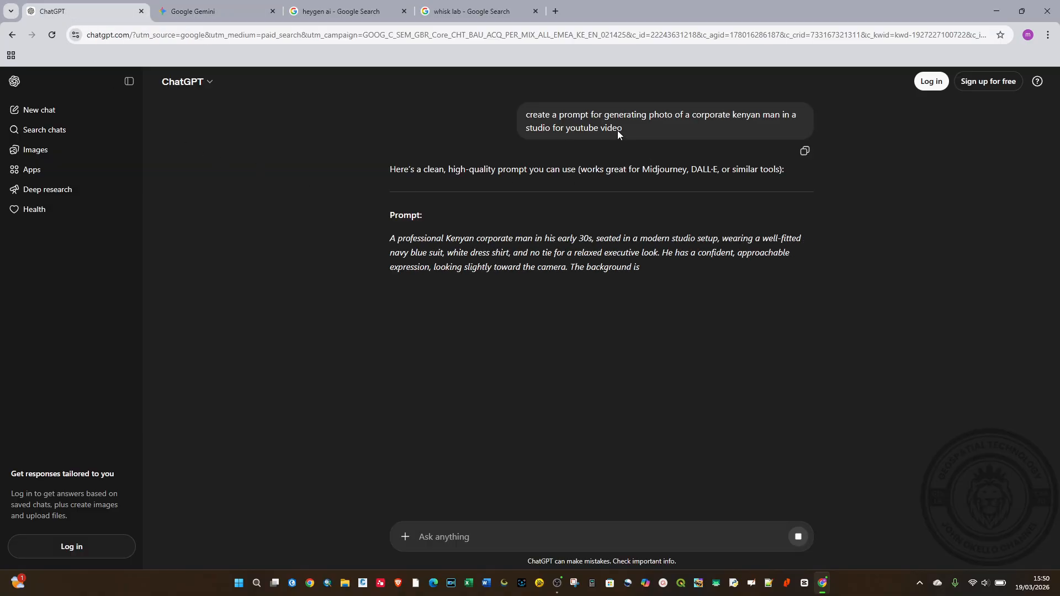
left_click(205, 13)
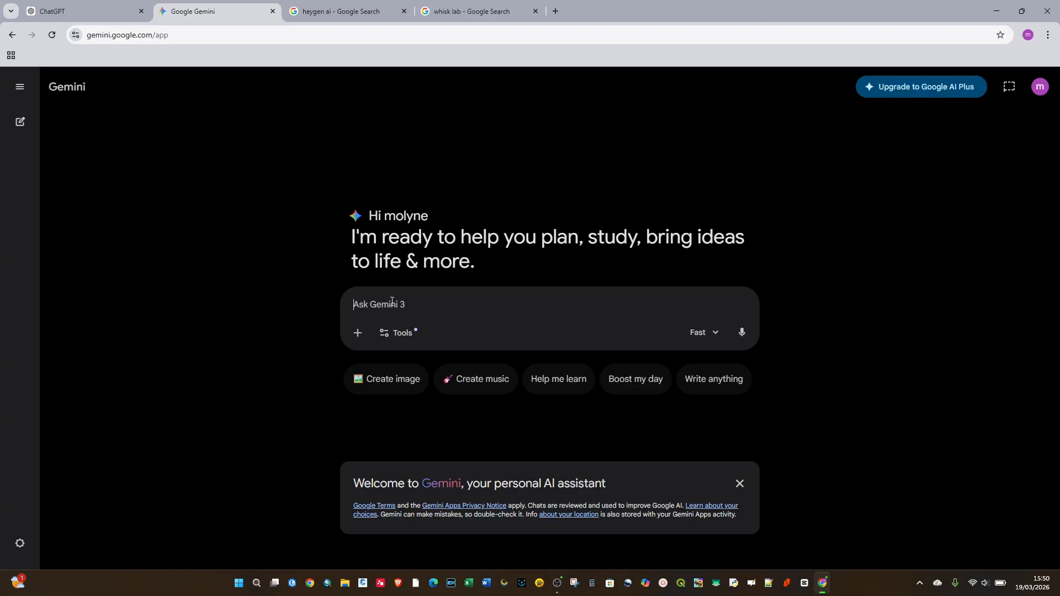
type("create")
type("an image of a kenyan m")
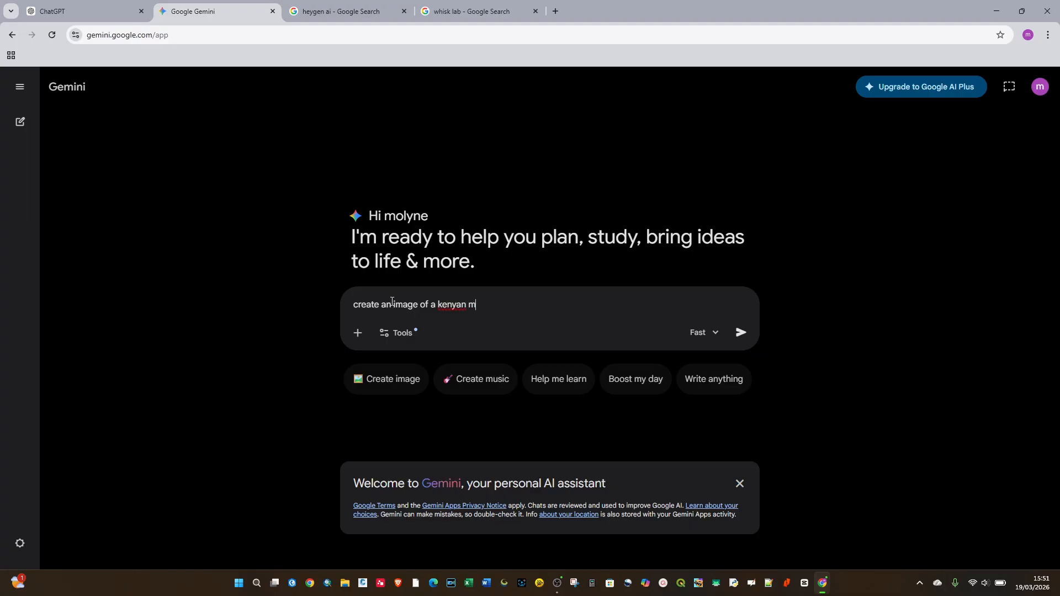
type("an in studio corpor")
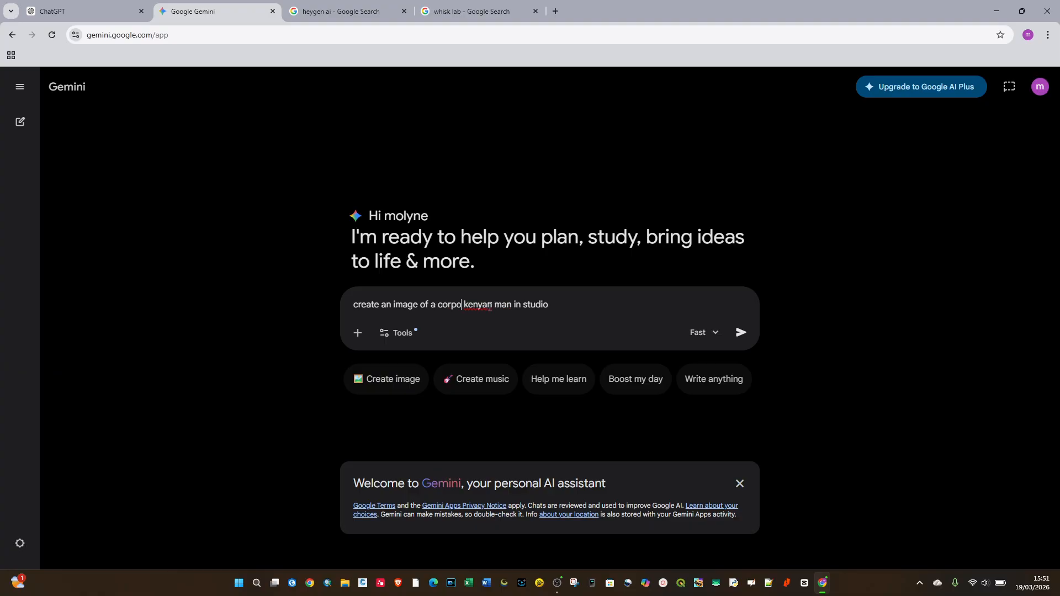
type("ate")
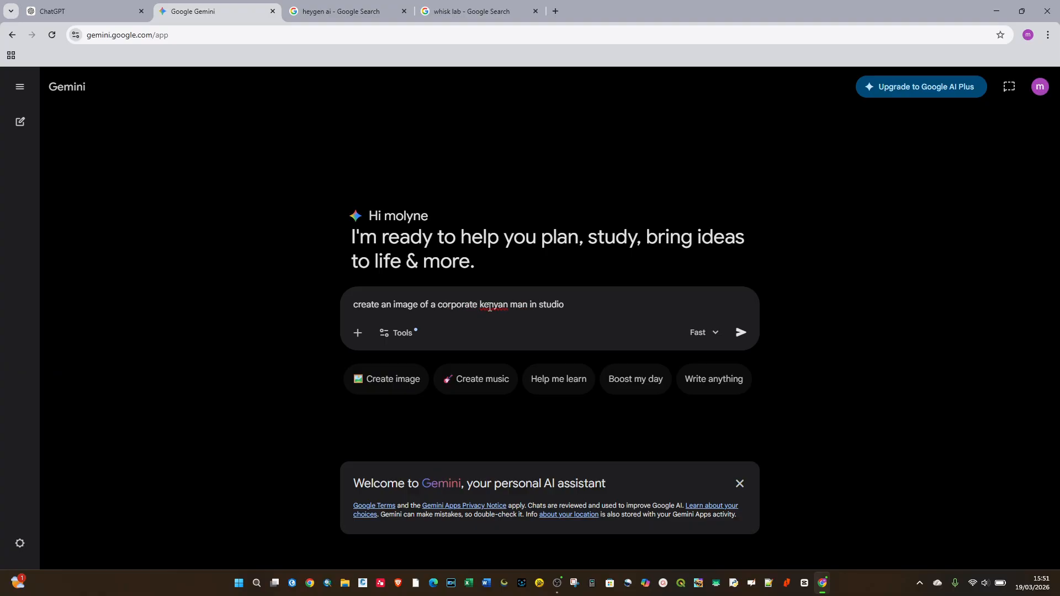
left_click(574, 305)
type("for youtube video")
key("Return")
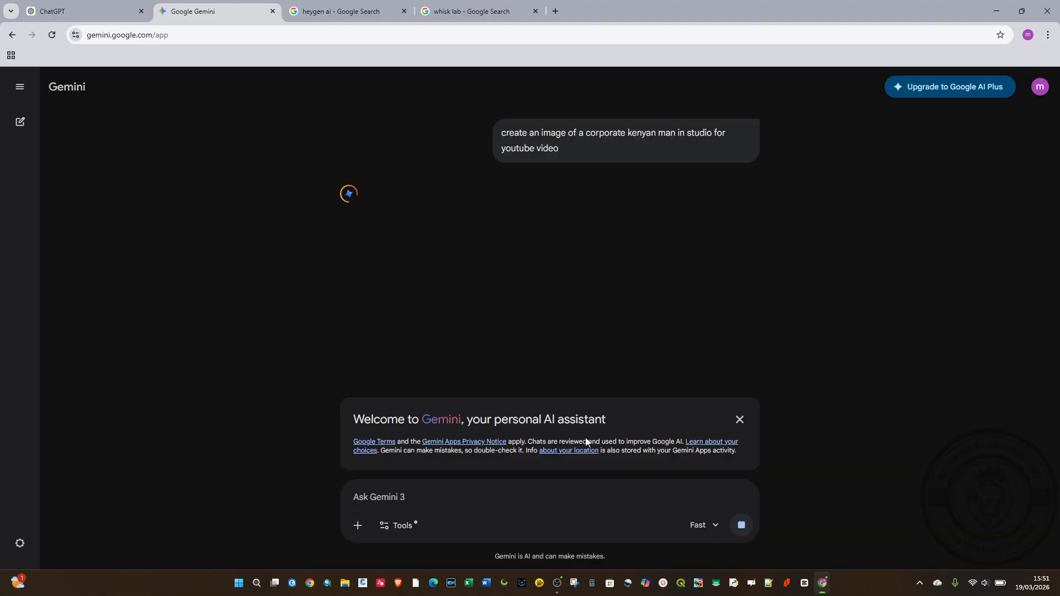
- Switch to ChatGPT and copy the full generated prompt describing the professional Kenyan corporate man in a studio
left_click(85, 10)
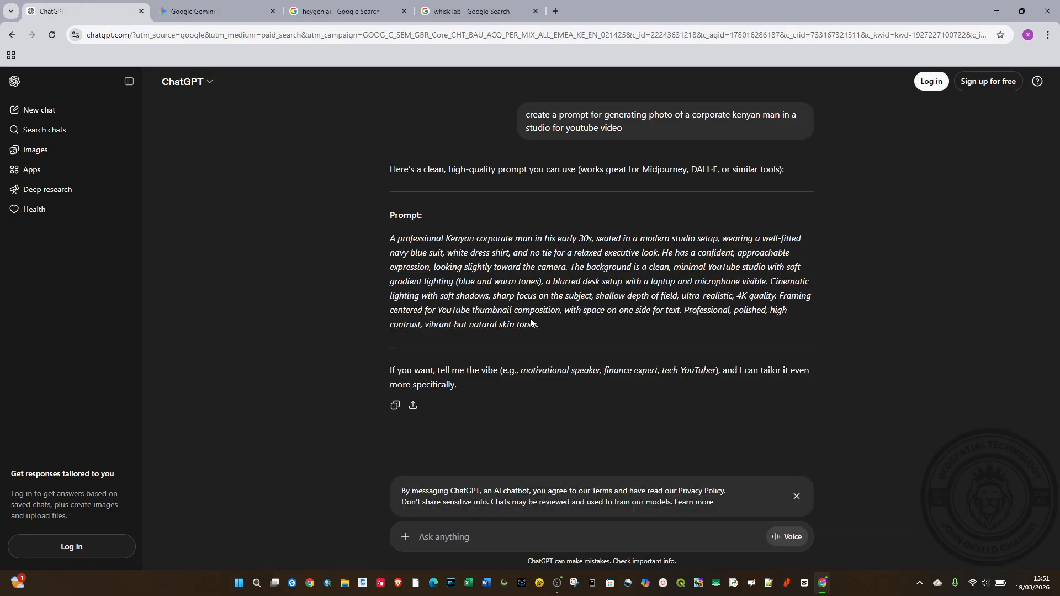
left_click_drag(543, 326, 376, 235)
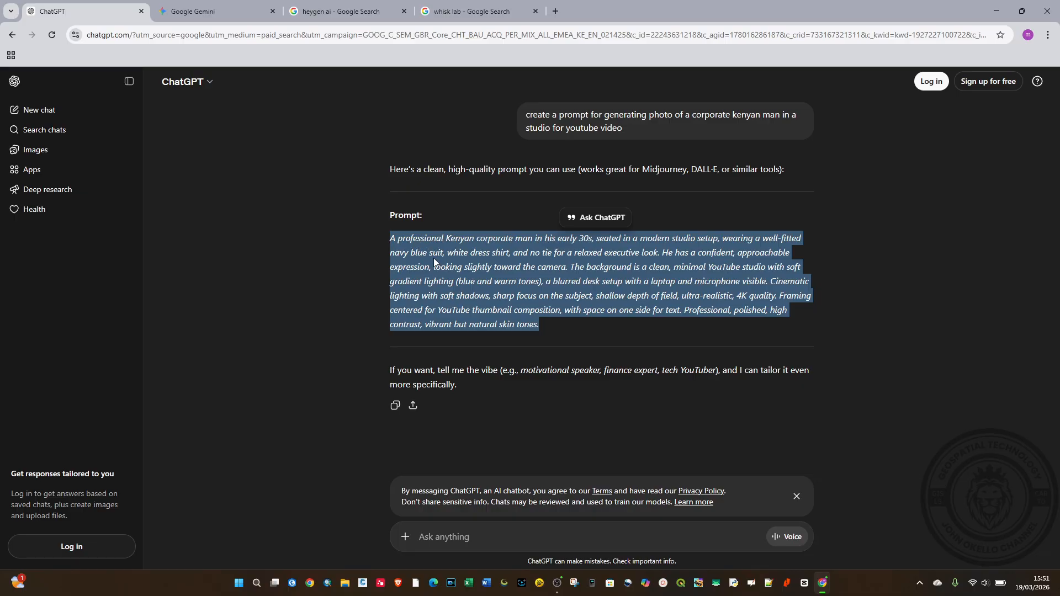
key("ctrl+c")
- Open the Whisk site on labs.google/fx from the "whisk lab" search results and enter the tool
left_click(468, 11)
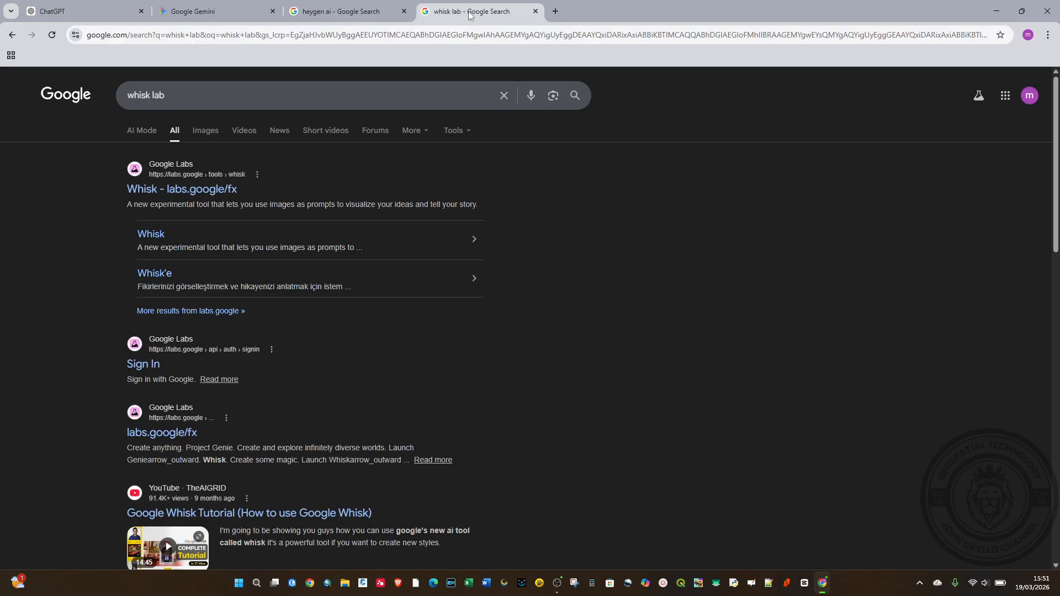
left_click(175, 193)
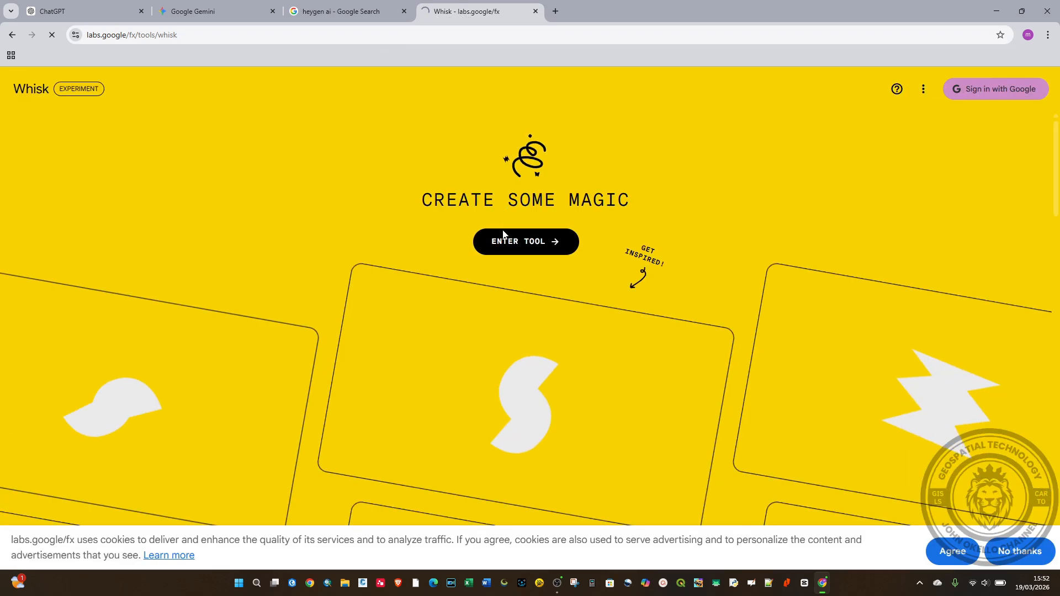
left_click(518, 281)
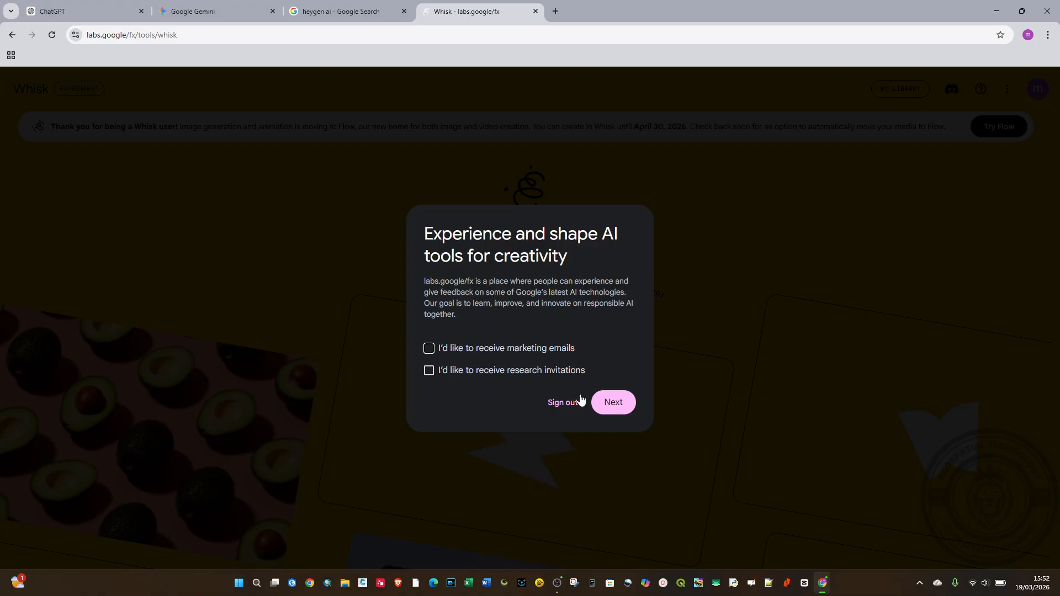
- Accept Whisk's privacy policy without opting in to marketing emails or research invitations, enter the tool and dismiss the welcome dialog
left_click(606, 405)
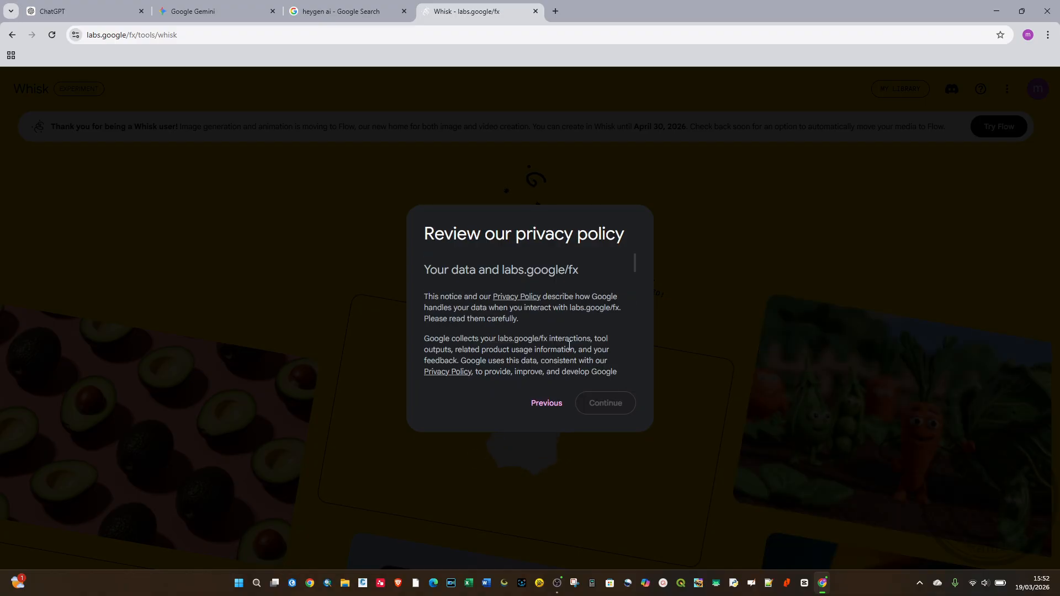
scroll(569, 345, "down", 10)
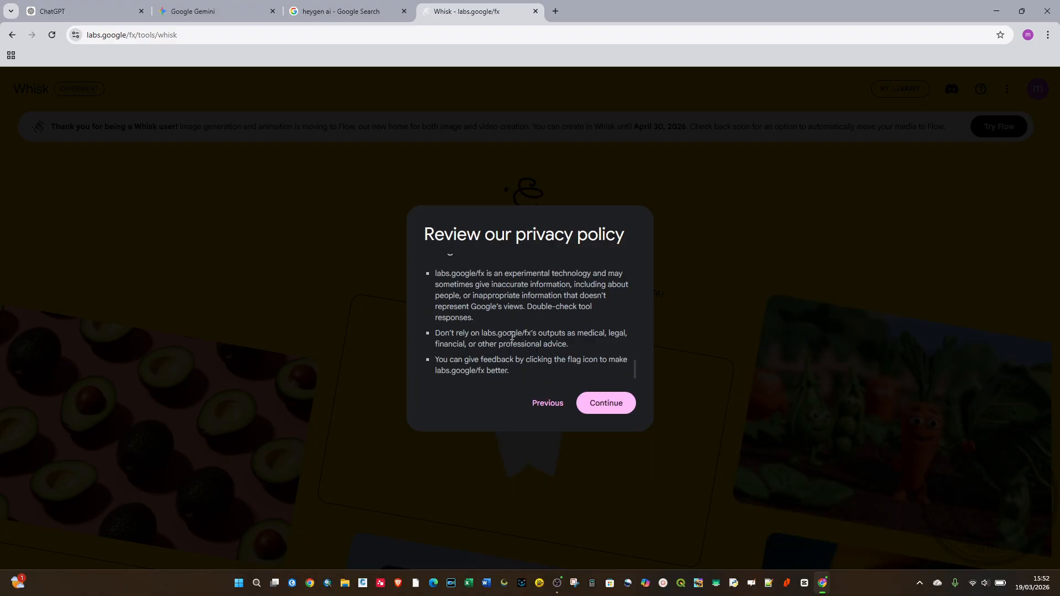
left_click(605, 403)
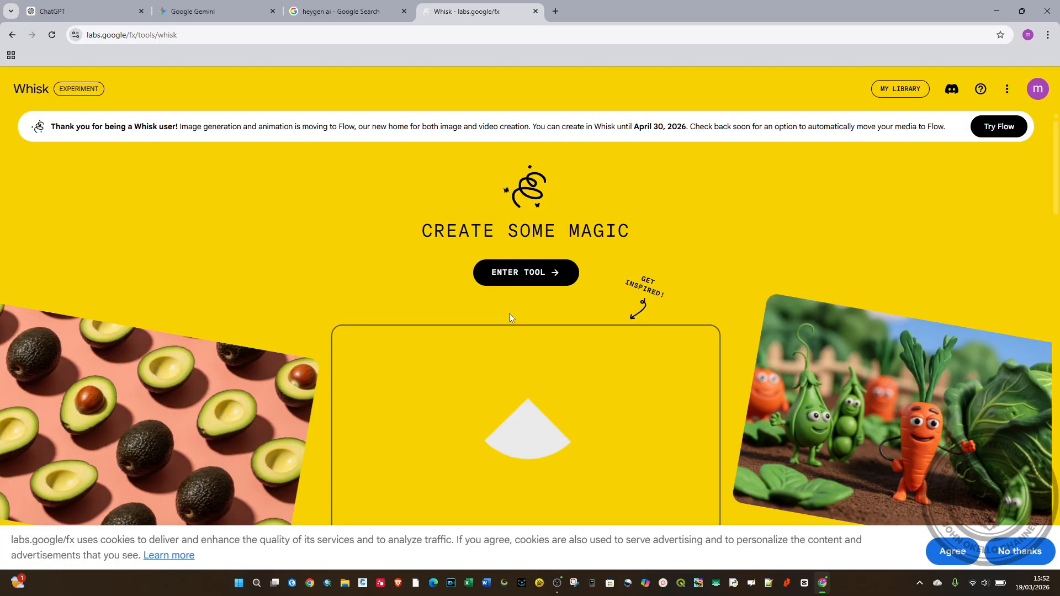
left_click(526, 280)
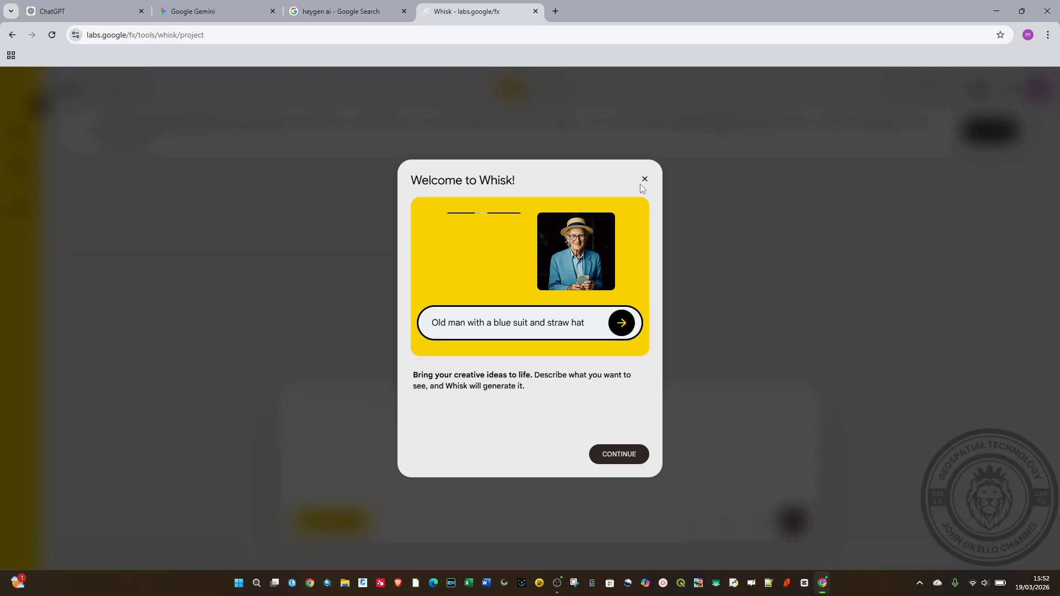
left_click(645, 180)
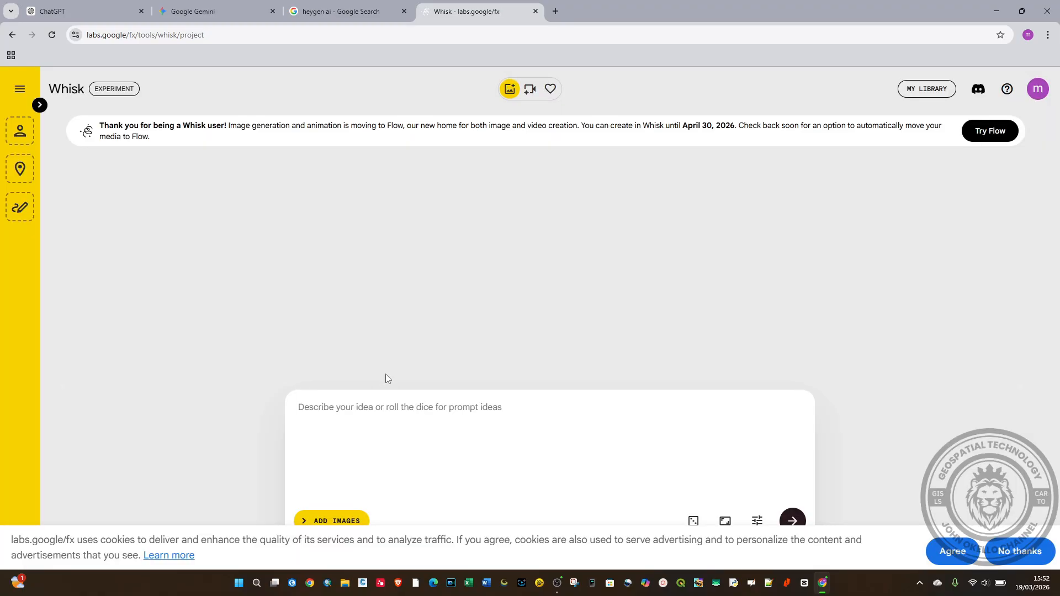
- Return to ChatGPT and copy the selected studio portrait prompt again
right_click(343, 418)
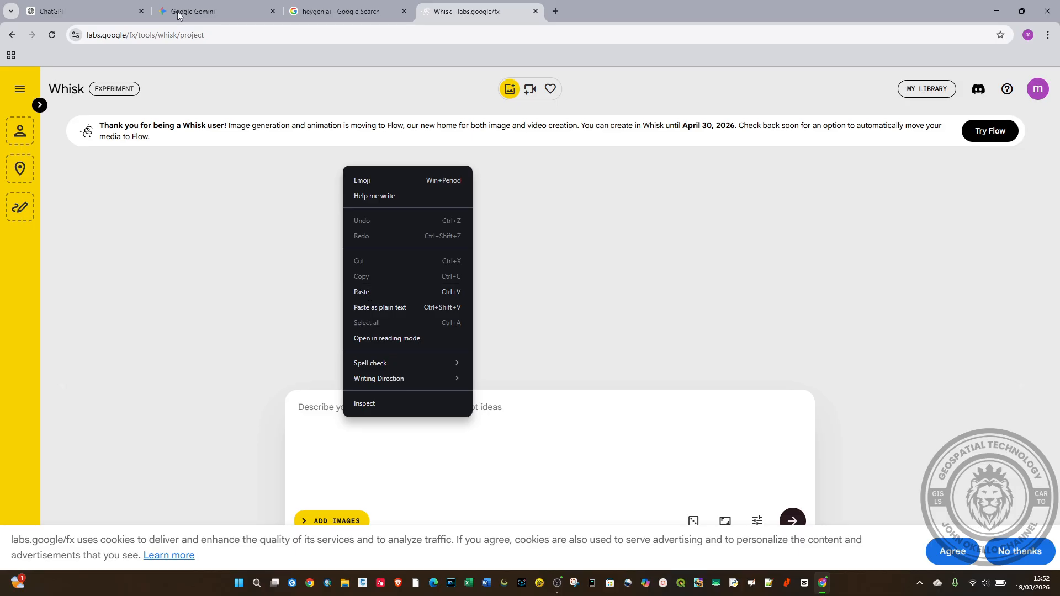
left_click(86, 11)
left_click(86, 11)
right_click(400, 263)
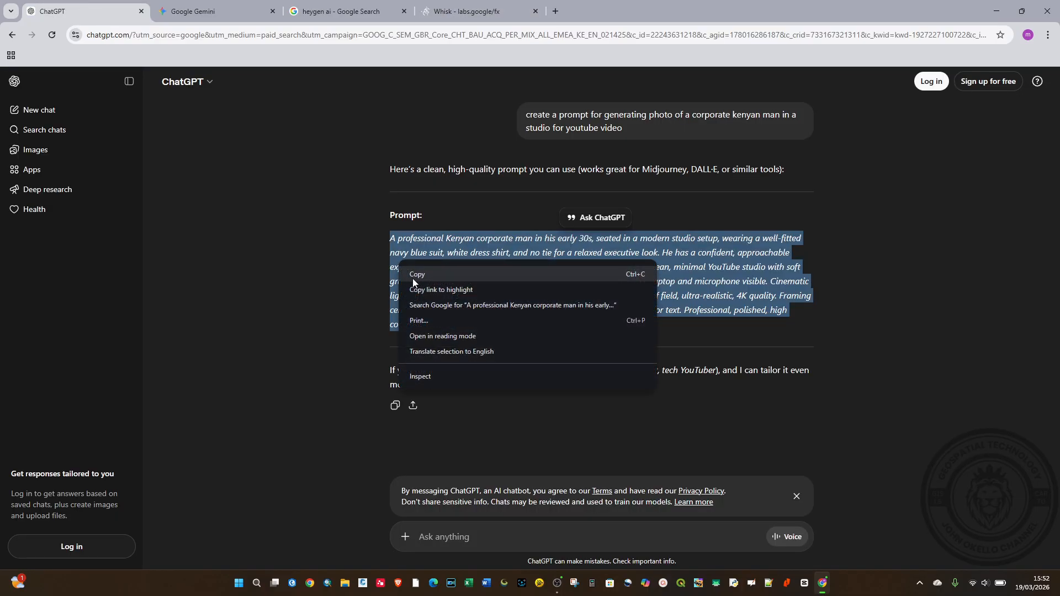
left_click(417, 275)
- Paste the copied prompt into Whisk's idea description and generate the images
left_click(479, 7)
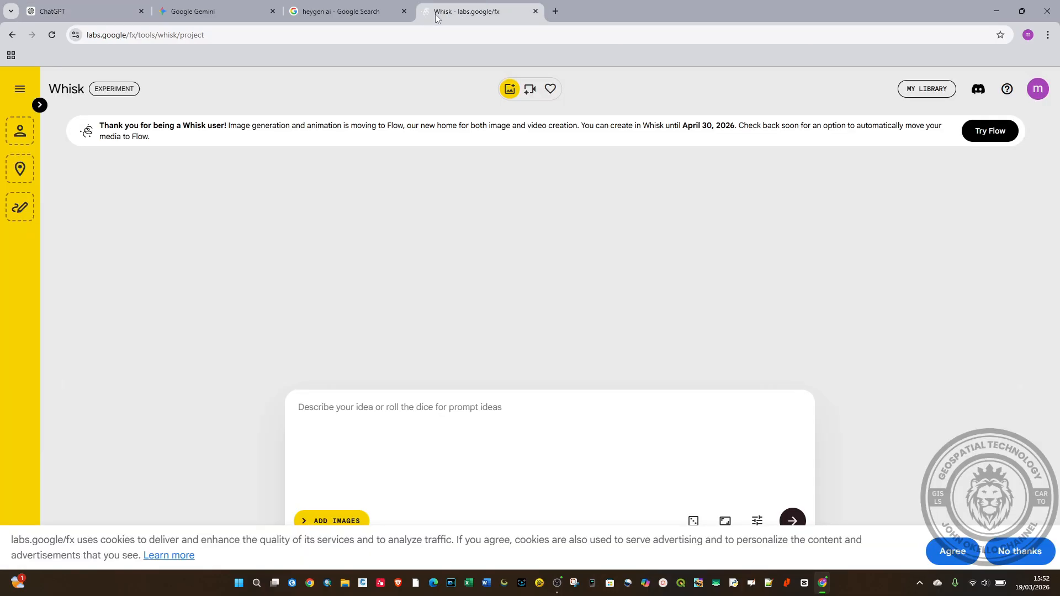
right_click(313, 434)
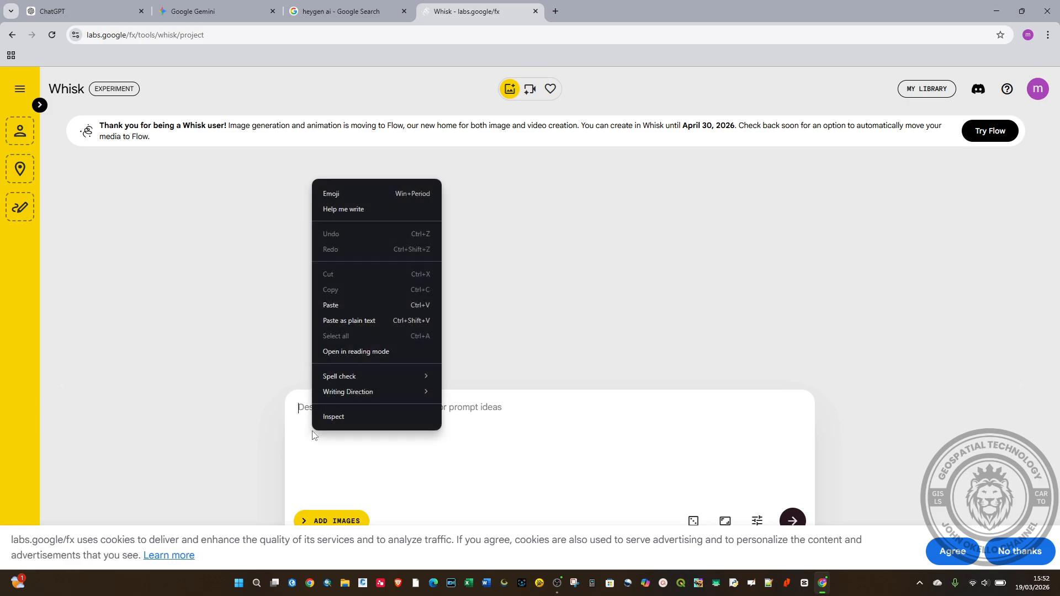
left_click(349, 304)
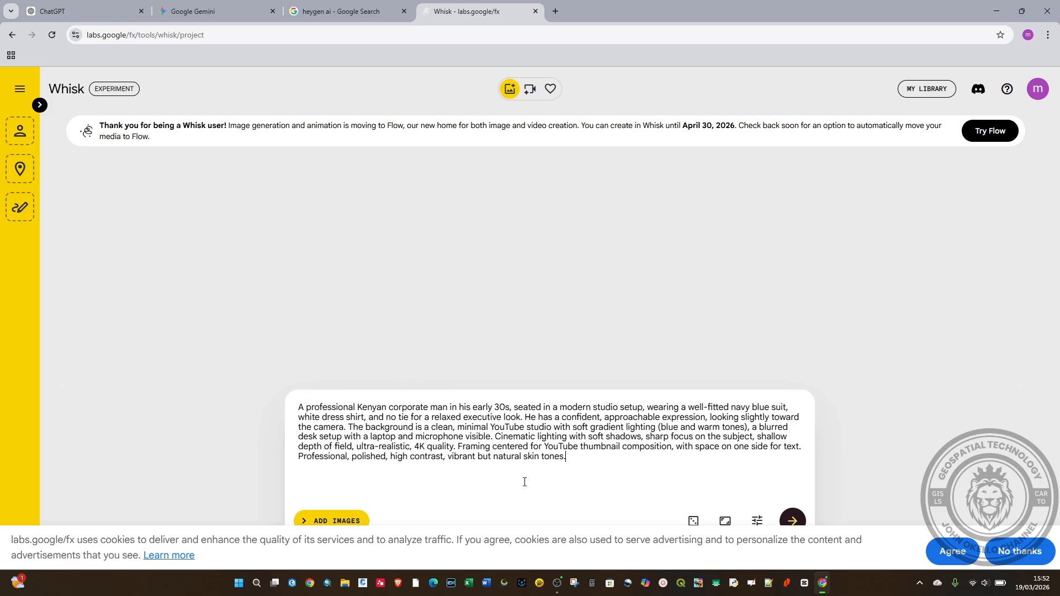
key("Return")
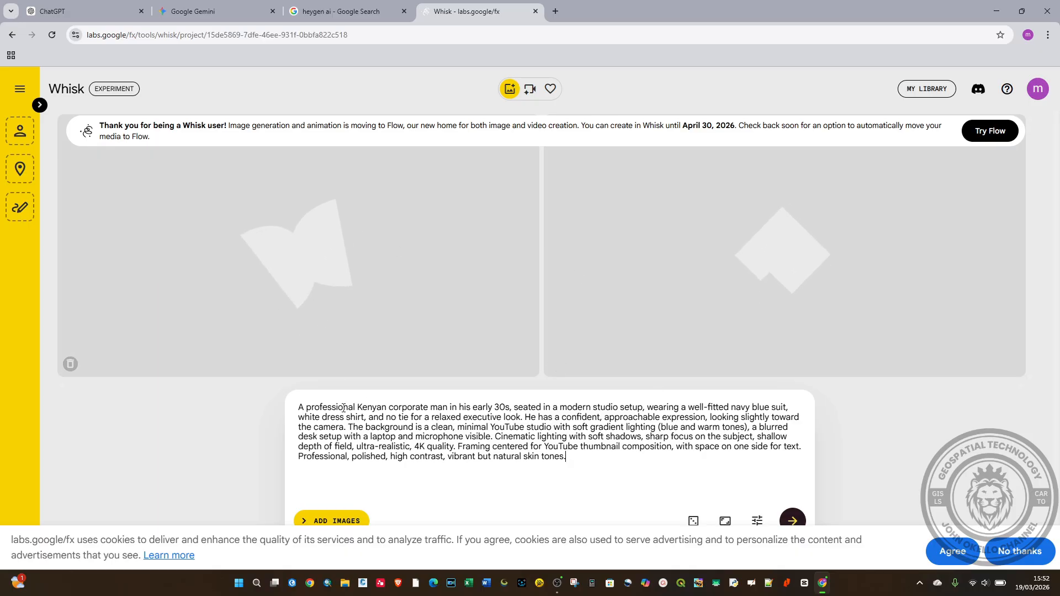
- Switch to Gemini and open its generated studio image in the enlarged view
left_click(172, 14)
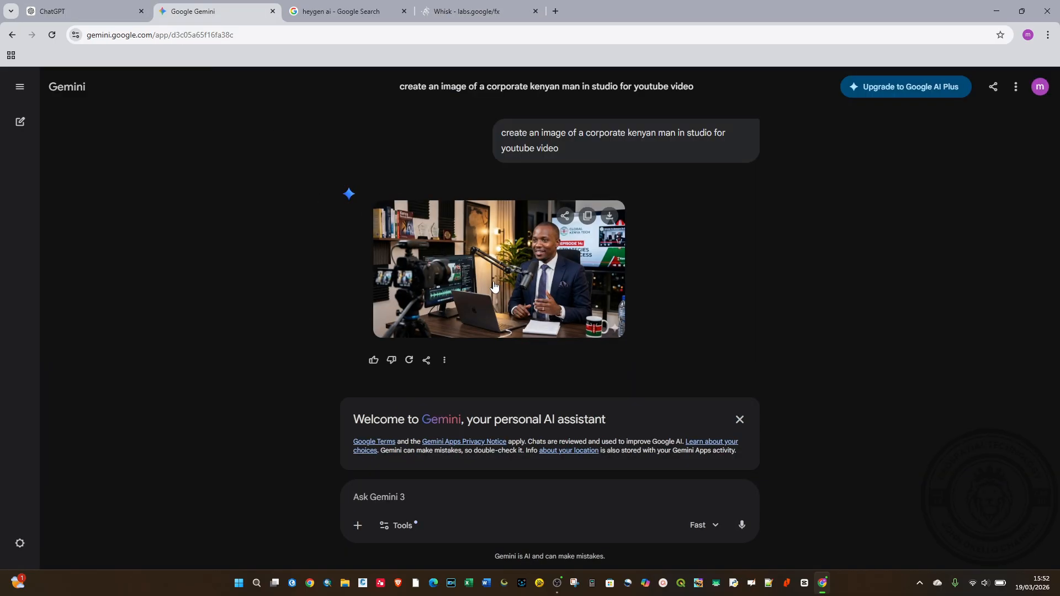
left_click(516, 283)
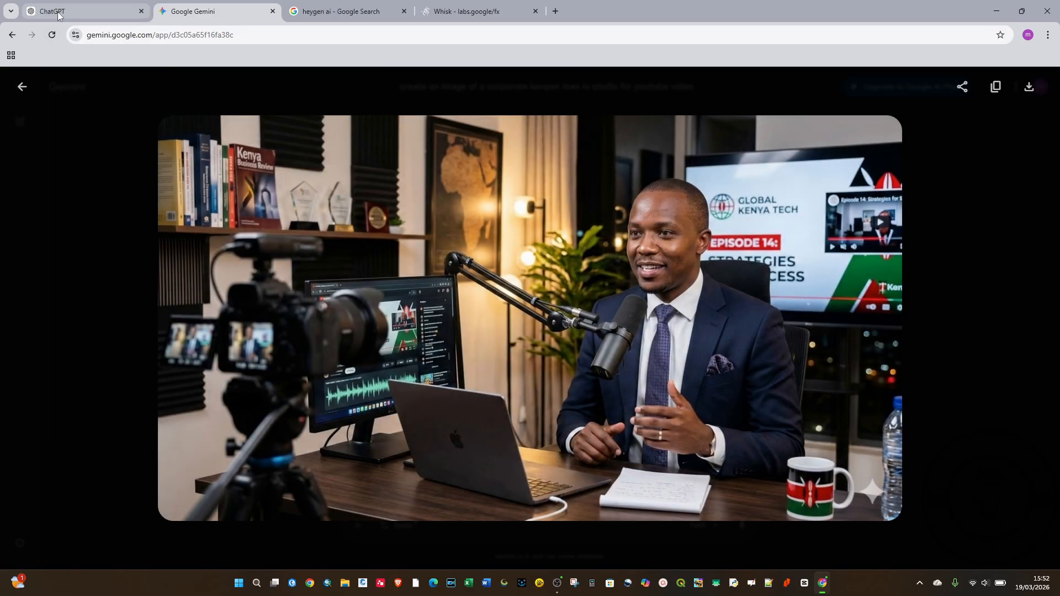
- In ChatGPT, send the follow-up request "create the photo"
left_click(83, 11)
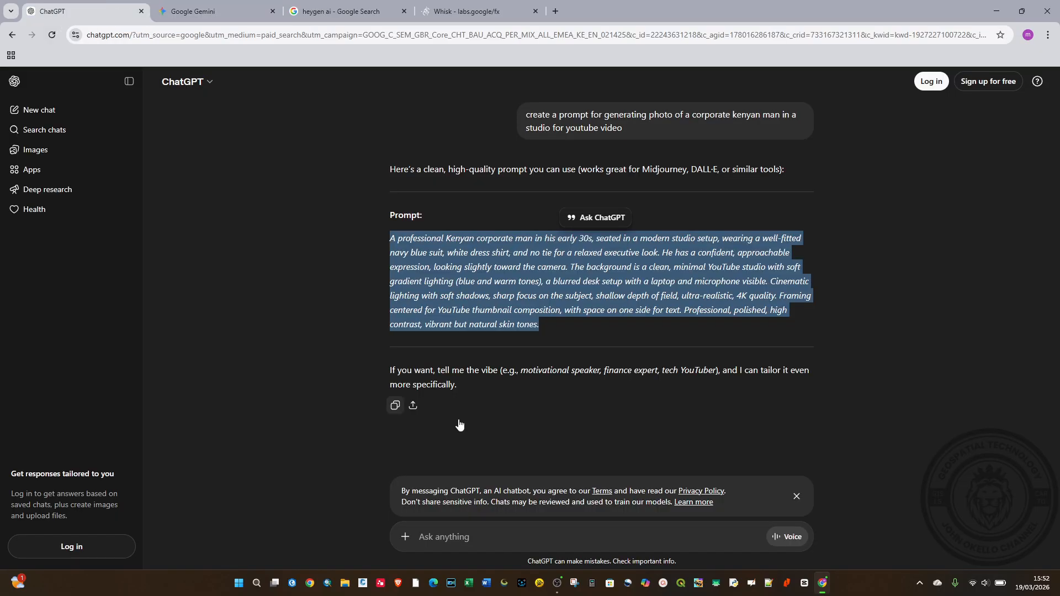
left_click(431, 537)
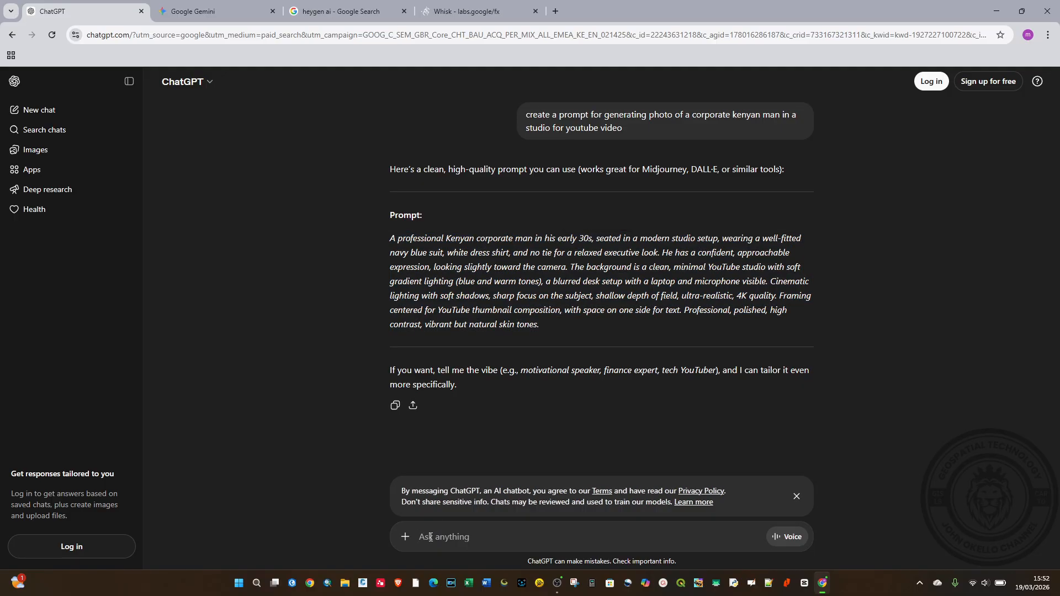
type("create ")
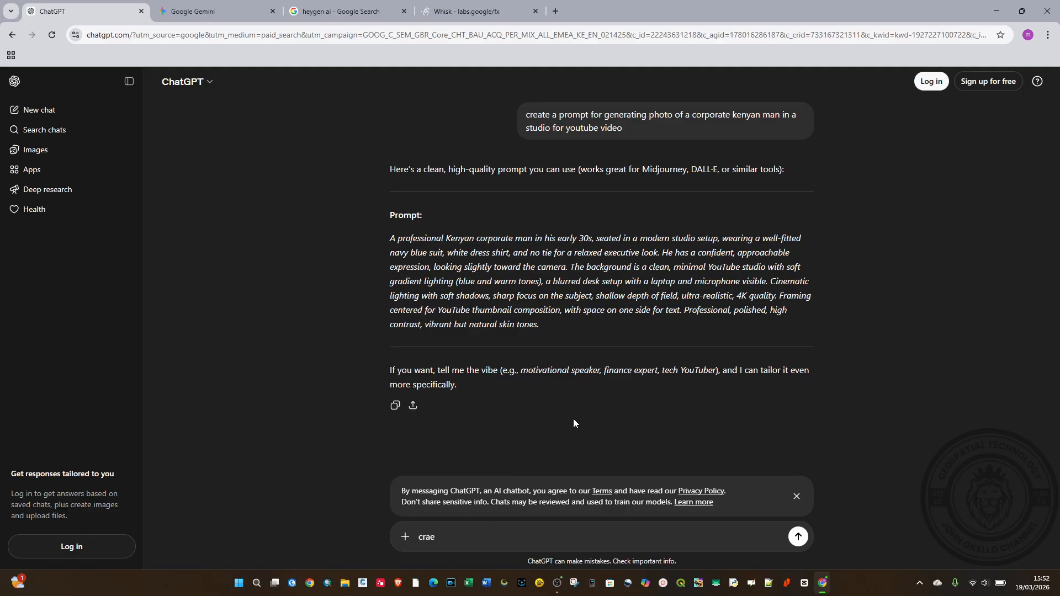
type("eate the image")
key("BackSpace")
key("BackSpace")
key("BackSpace")
key("BackSpace")
key("BackSpace")
type("photo")
key("Return")
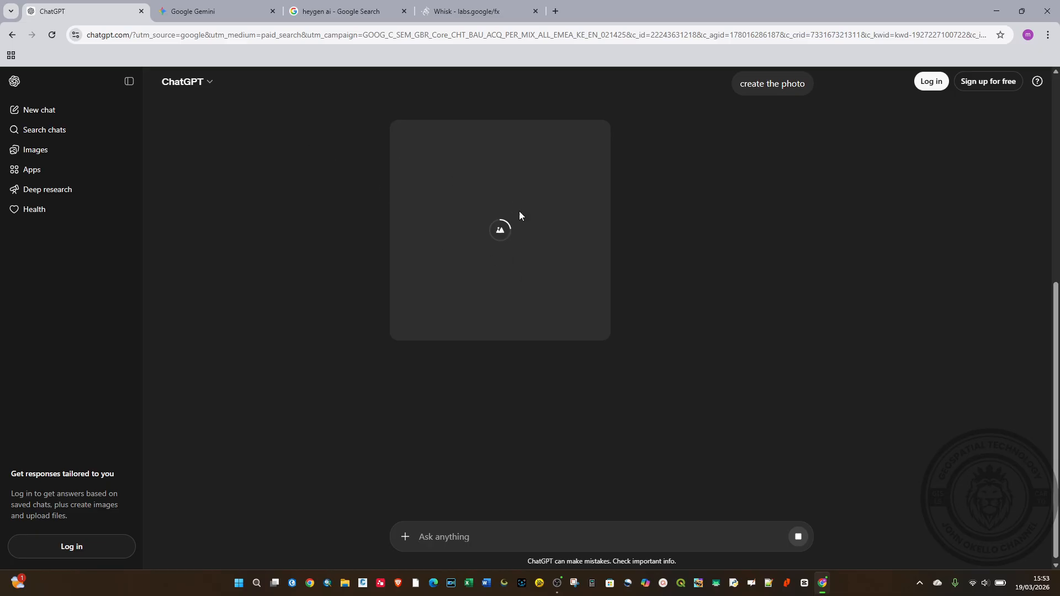
- Move the "heygen ai" search tab behind the Whisk tab and switch to Whisk
left_click(237, 12)
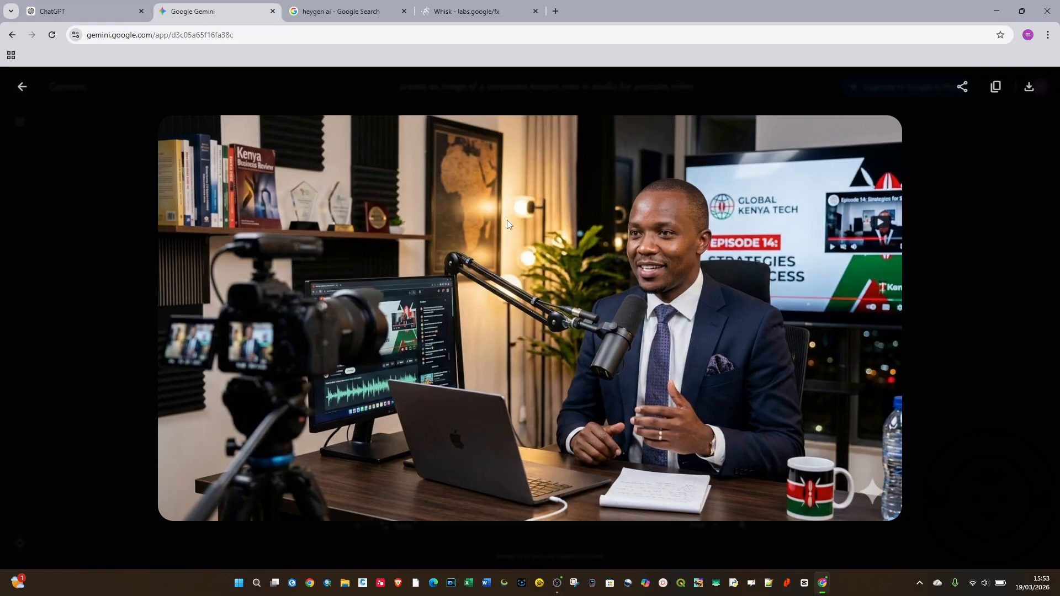
left_click(360, 16)
left_click_drag(360, 16, 483, 14)
left_click(348, 11)
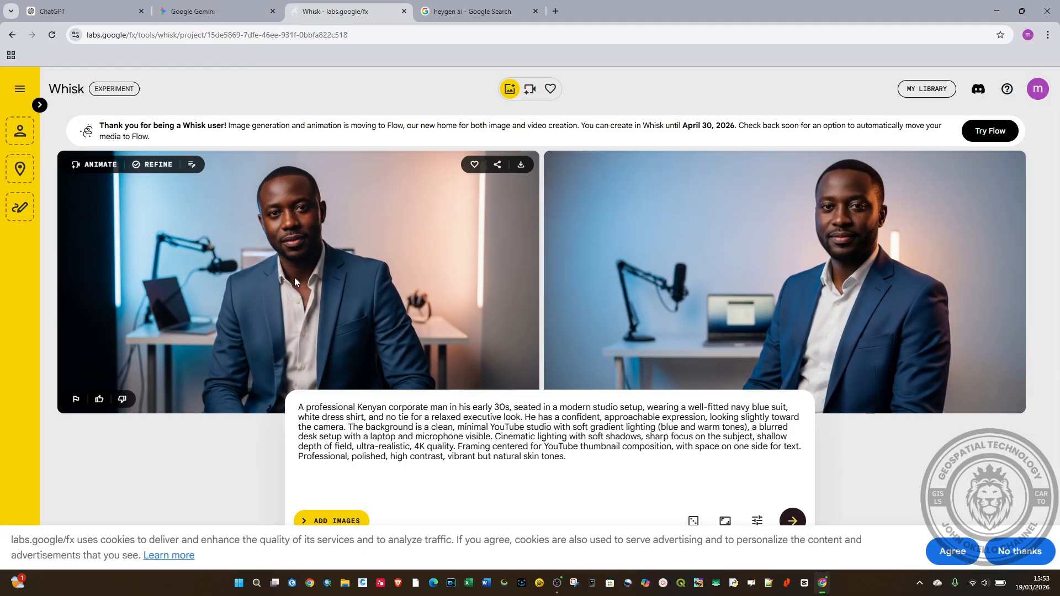
- View the first Whisk image enlarged, close the refine dialog without regenerating, and download that image
left_click(294, 280)
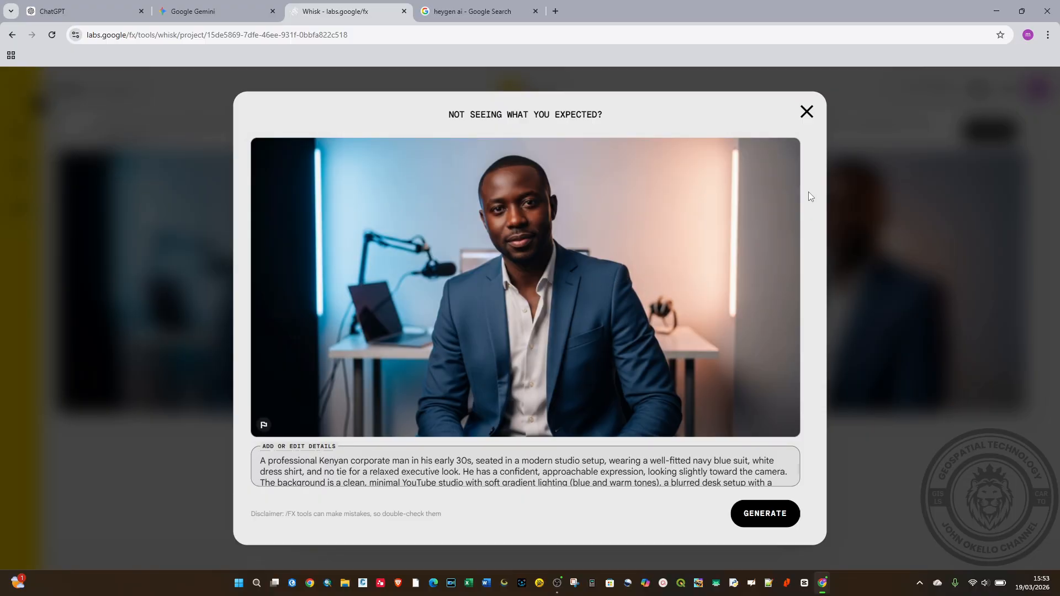
left_click(807, 113)
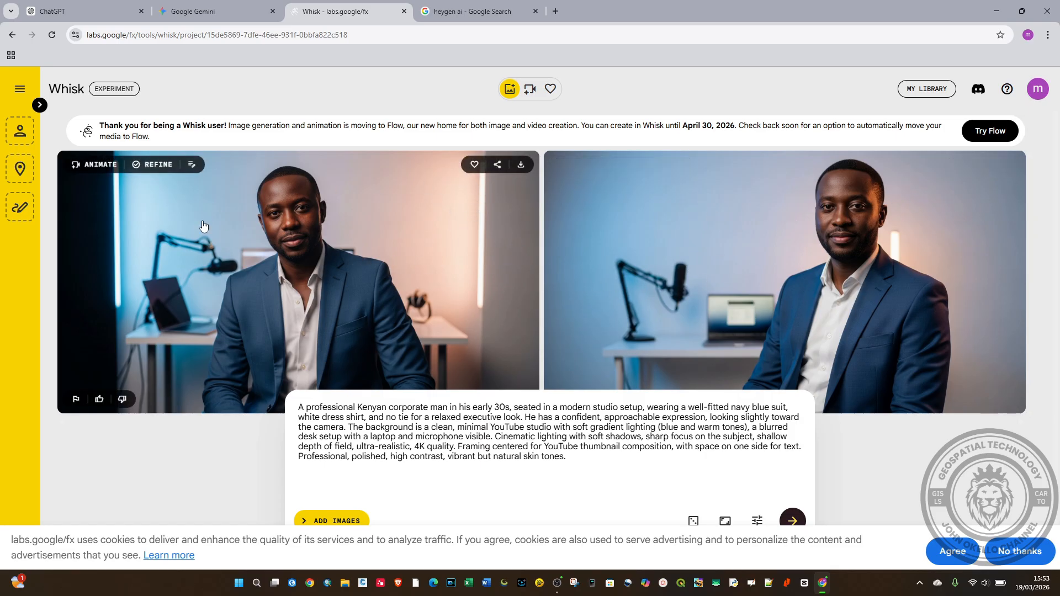
left_click(521, 166)
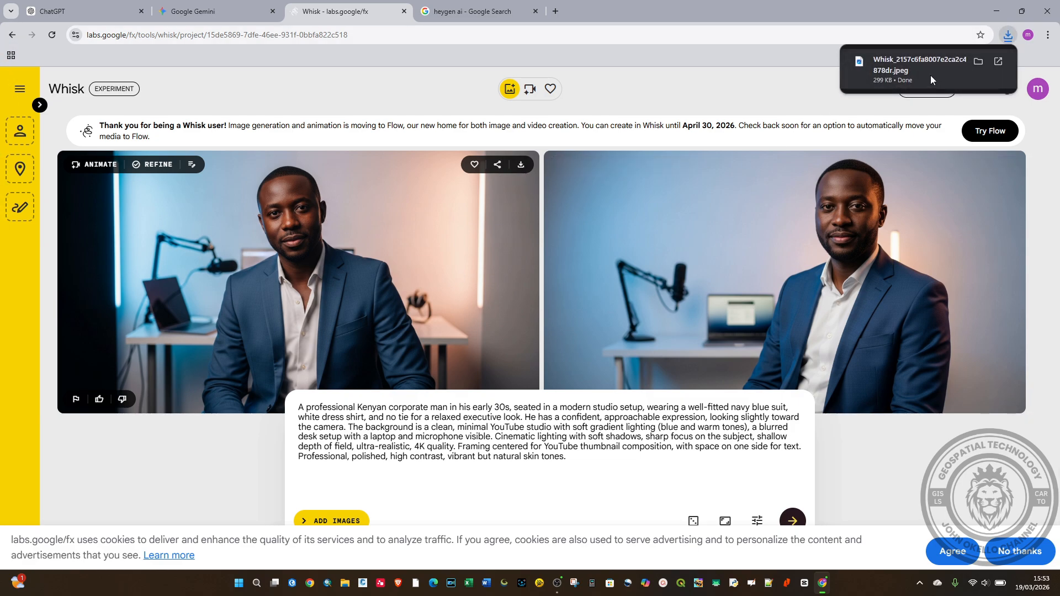
- Open the downloaded Whisk JPEG from the Downloads folder to check it, then close the viewer and minimize the folder window
left_click(347, 584)
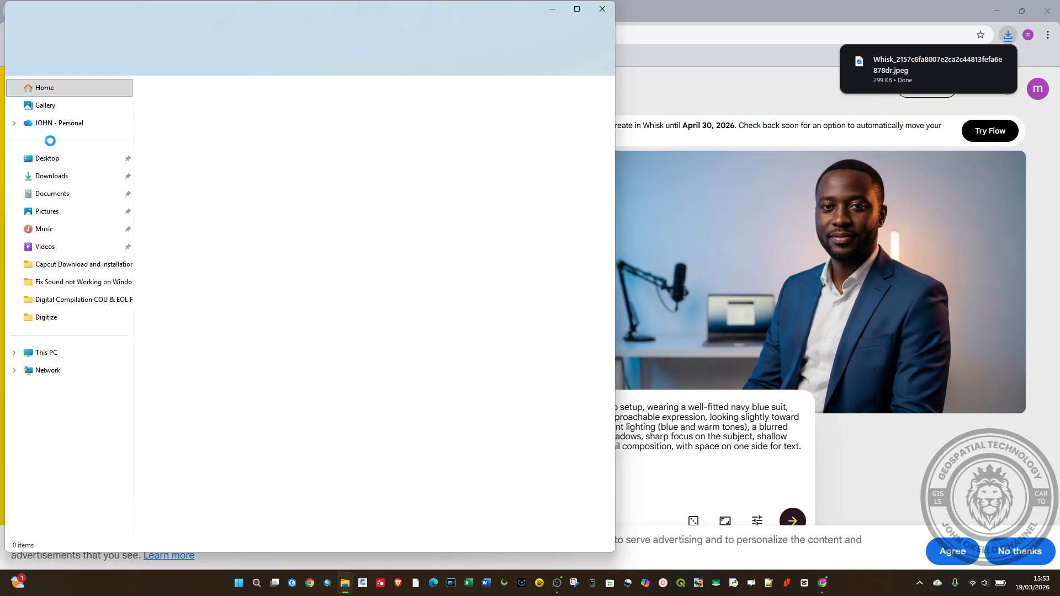
left_click(50, 175)
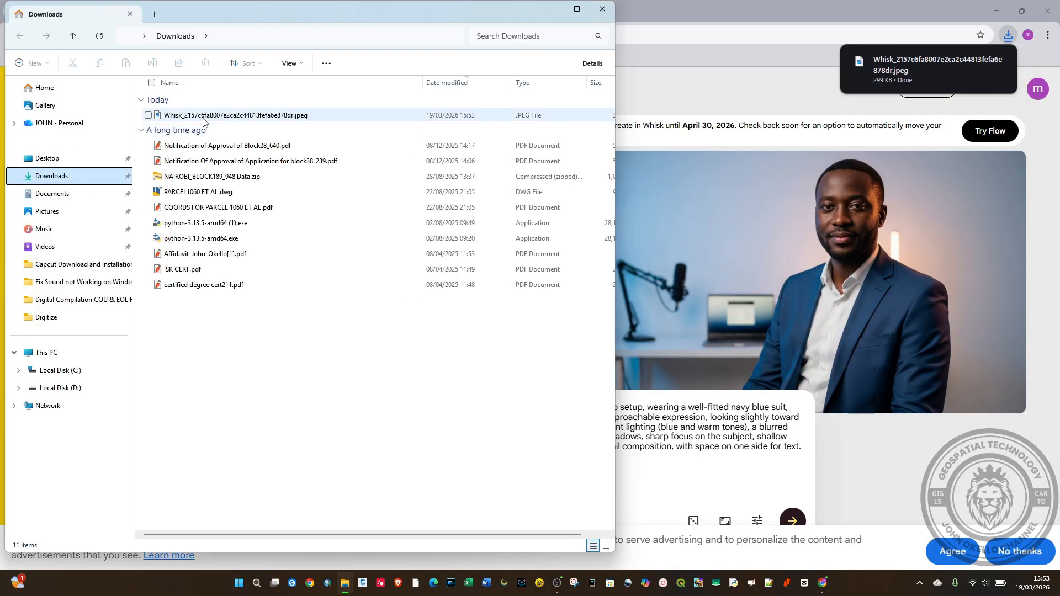
left_click(202, 115)
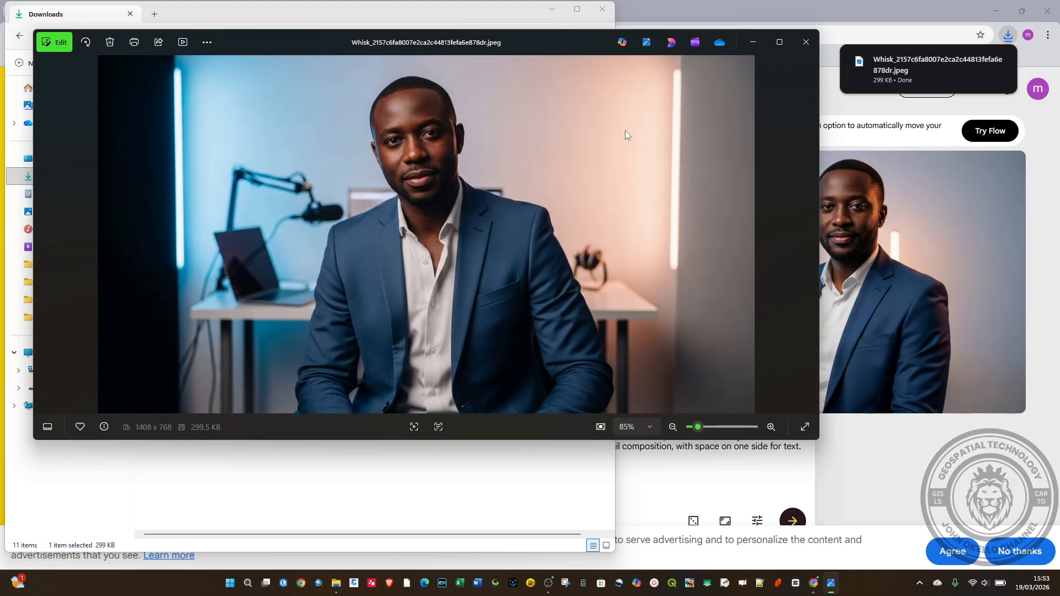
left_click(800, 51)
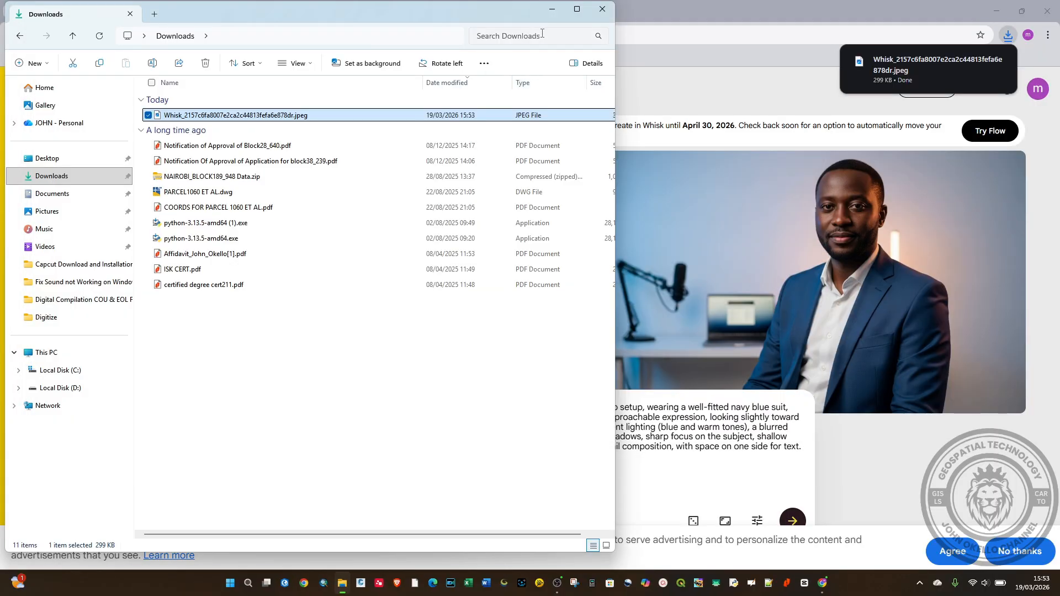
left_click(553, 9)
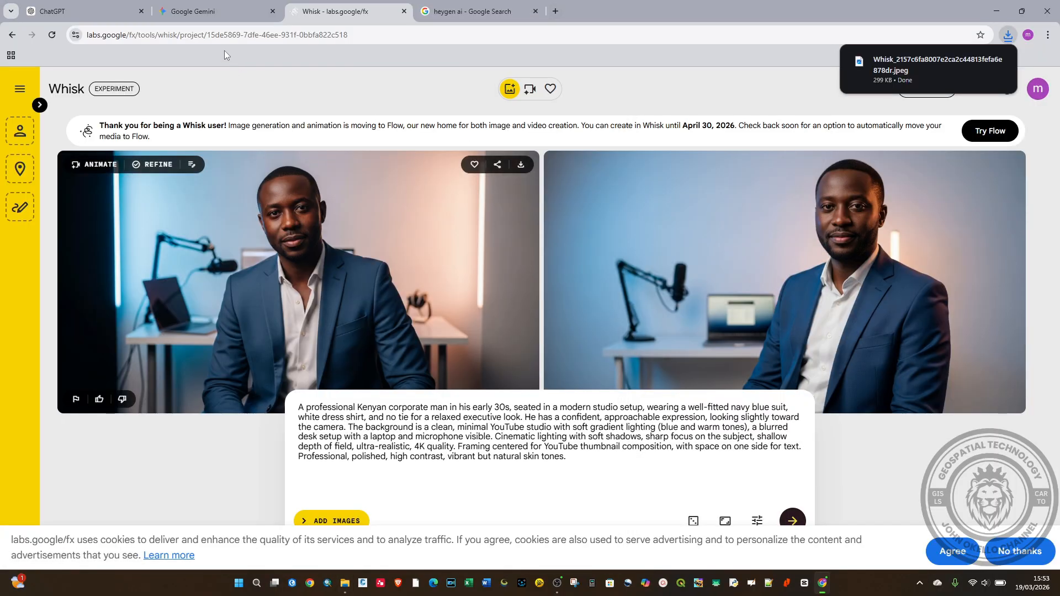
- Download Gemini's studio image in full size and switch to ChatGPT to check its reply to the photo request
left_click(208, 11)
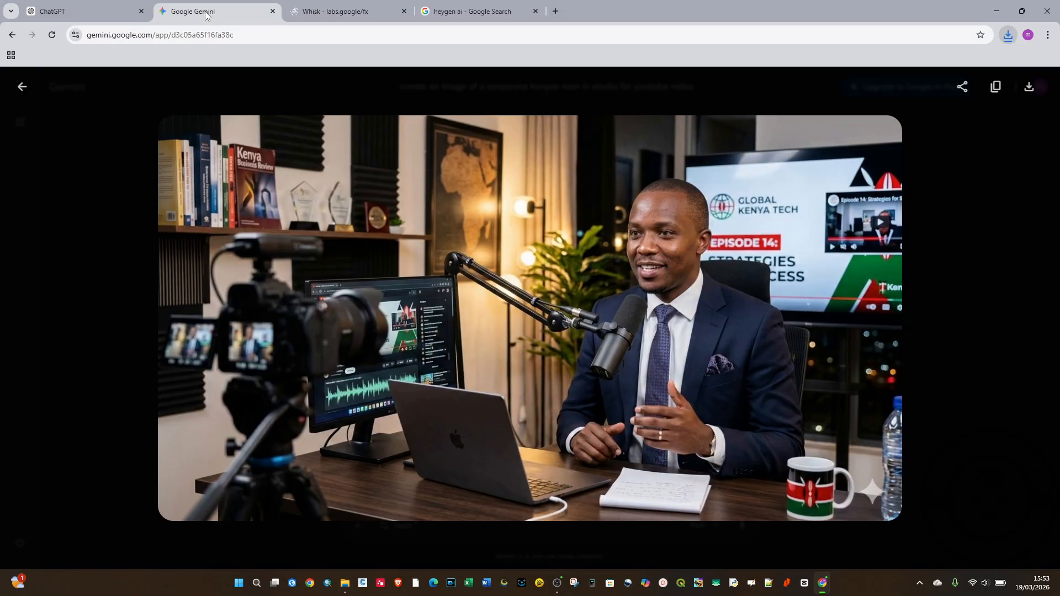
left_click(1030, 90)
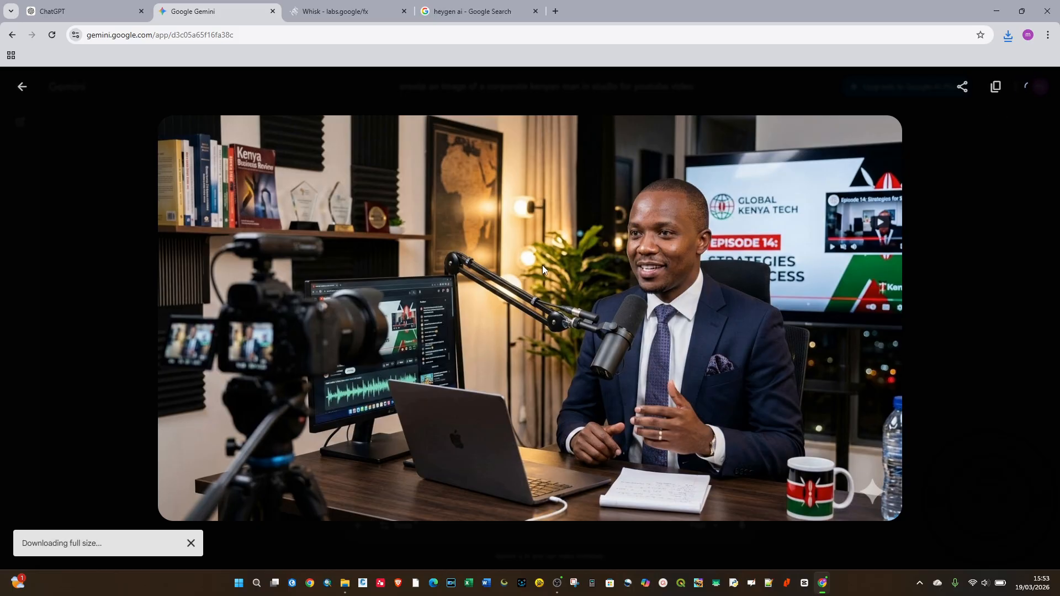
left_click(83, 11)
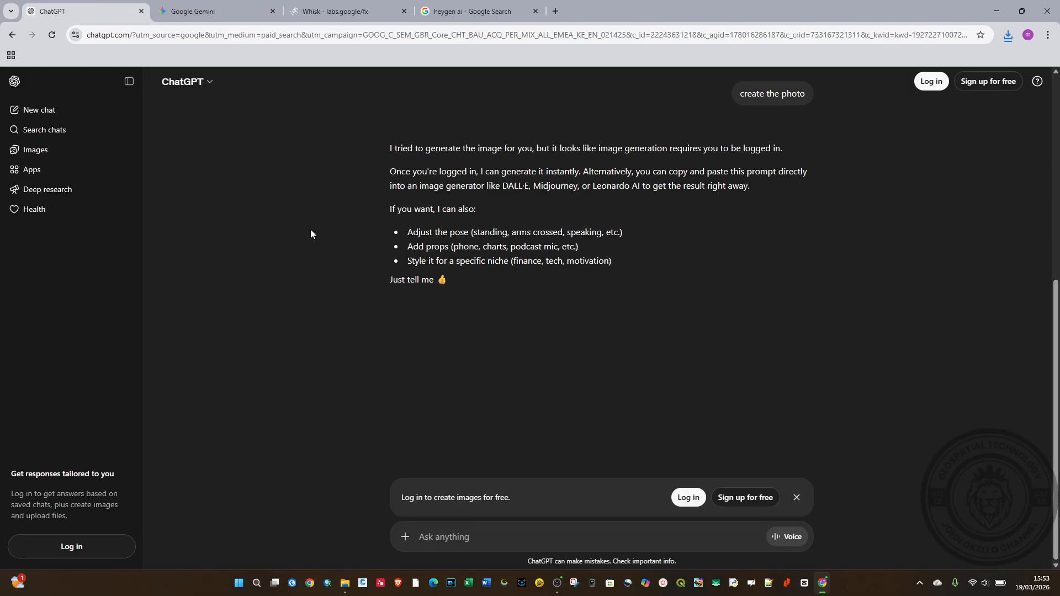
- Ask ChatGPT to "create the image" and look back over the conversation to the original prompt
scroll(481, 320, "up", 2)
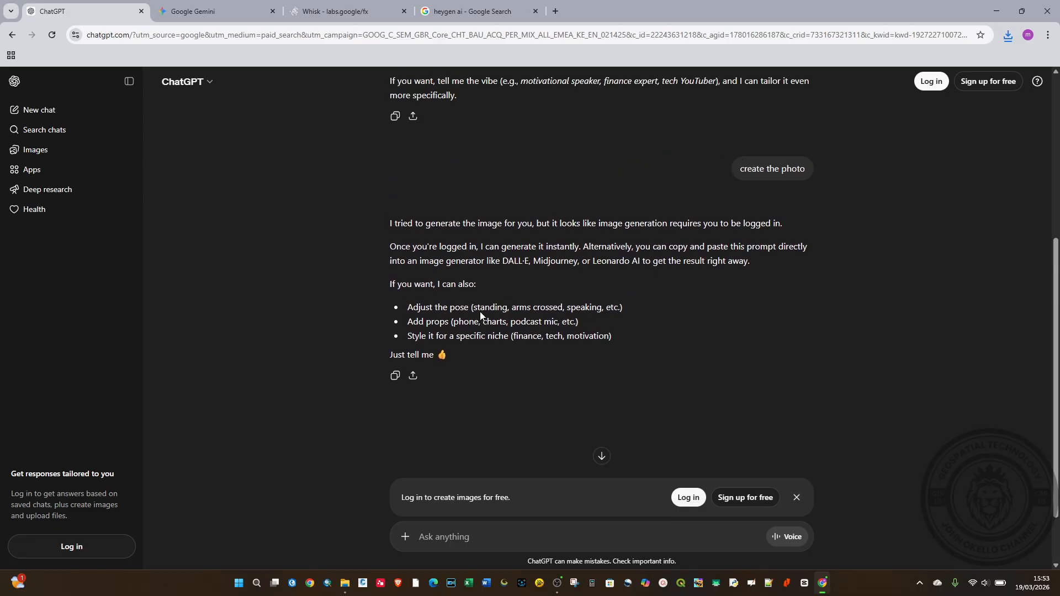
scroll(475, 292, "down", 1)
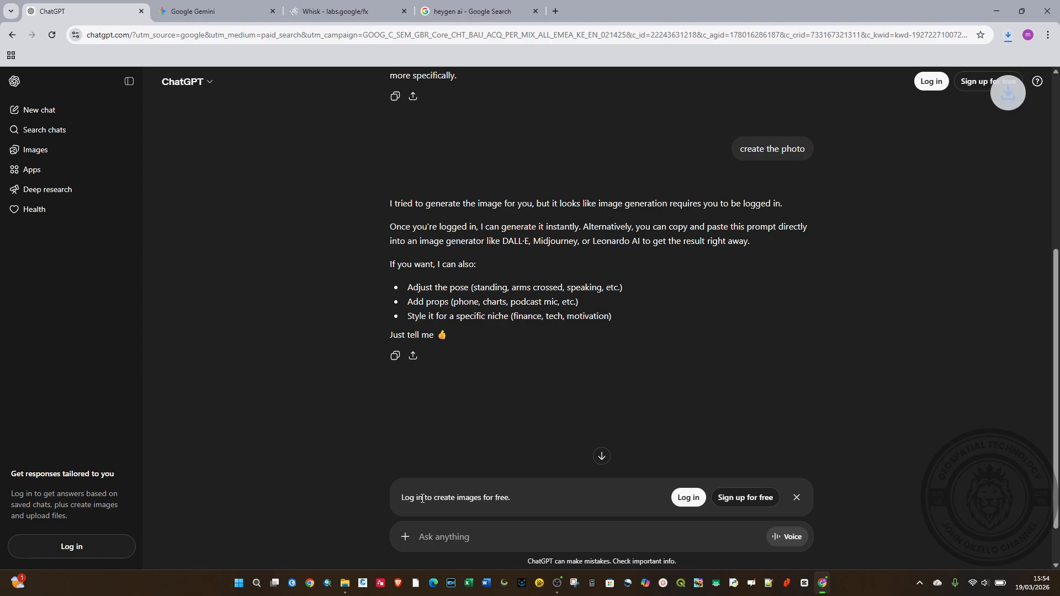
type("crea")
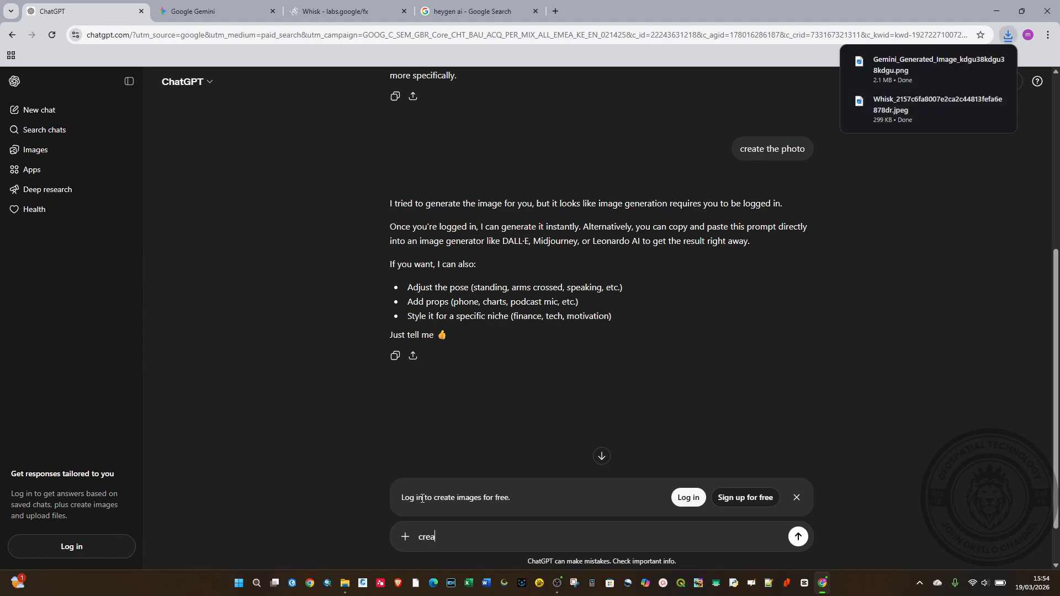
type("te the ima")
type("ge")
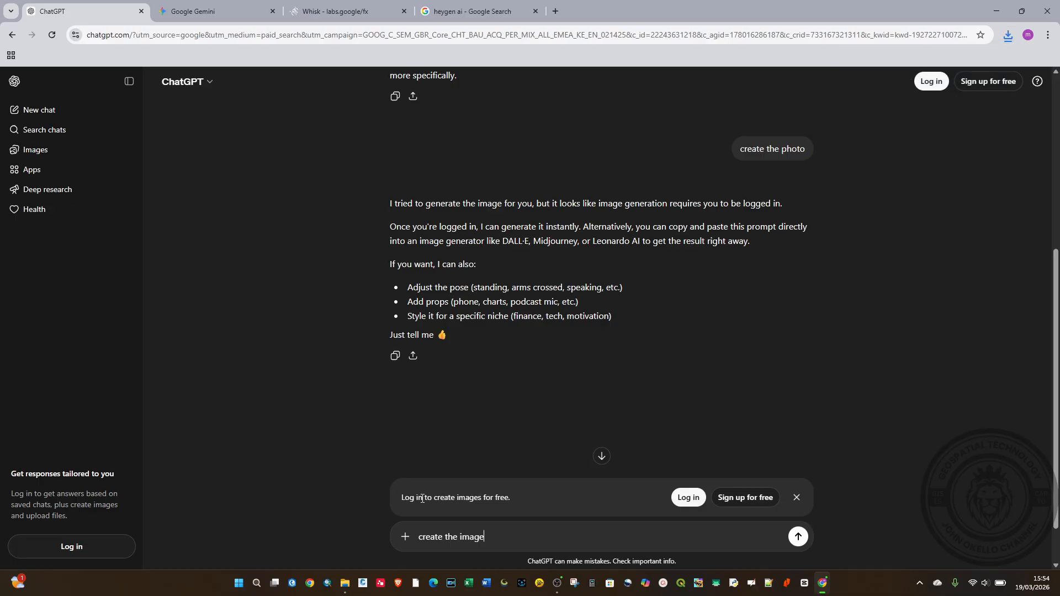
key("Return")
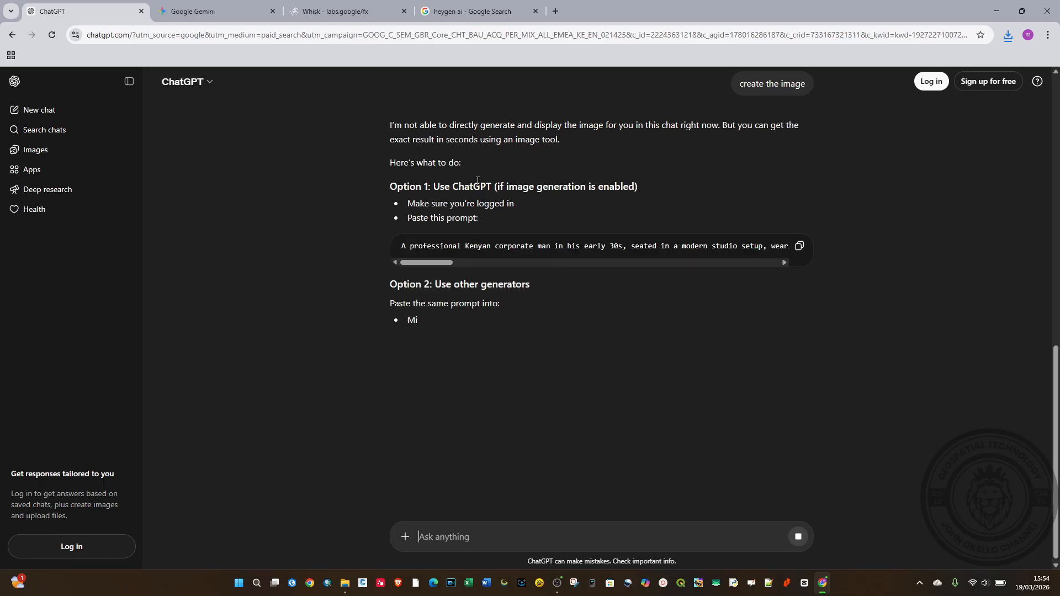
scroll(476, 182, "up", 10)
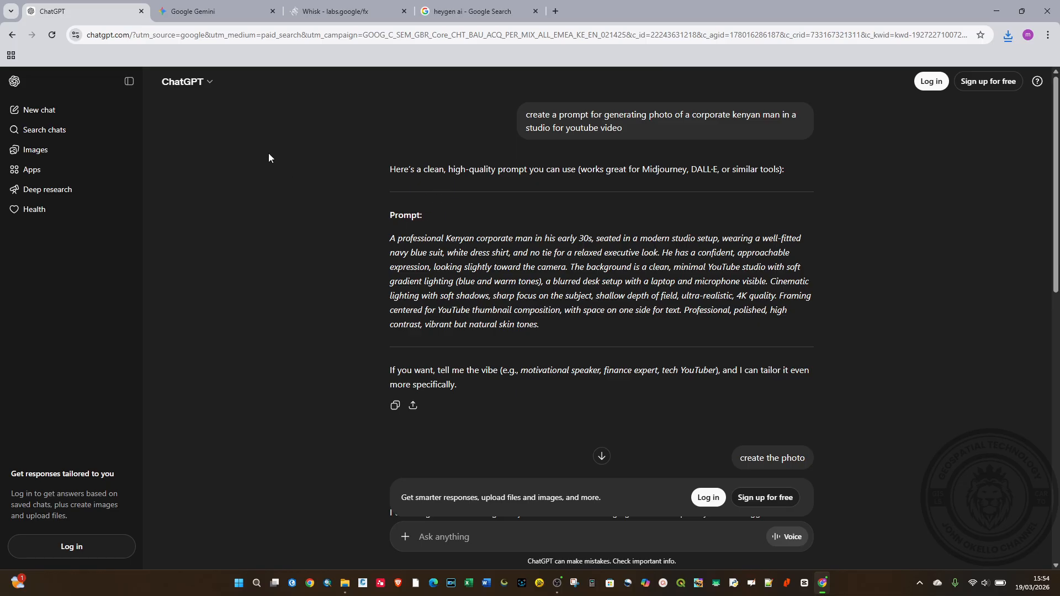
- Return to Whisk, open a browser window under the first profile with the owner's first name, and load Facebook there
left_click(188, 15)
left_click(309, 15)
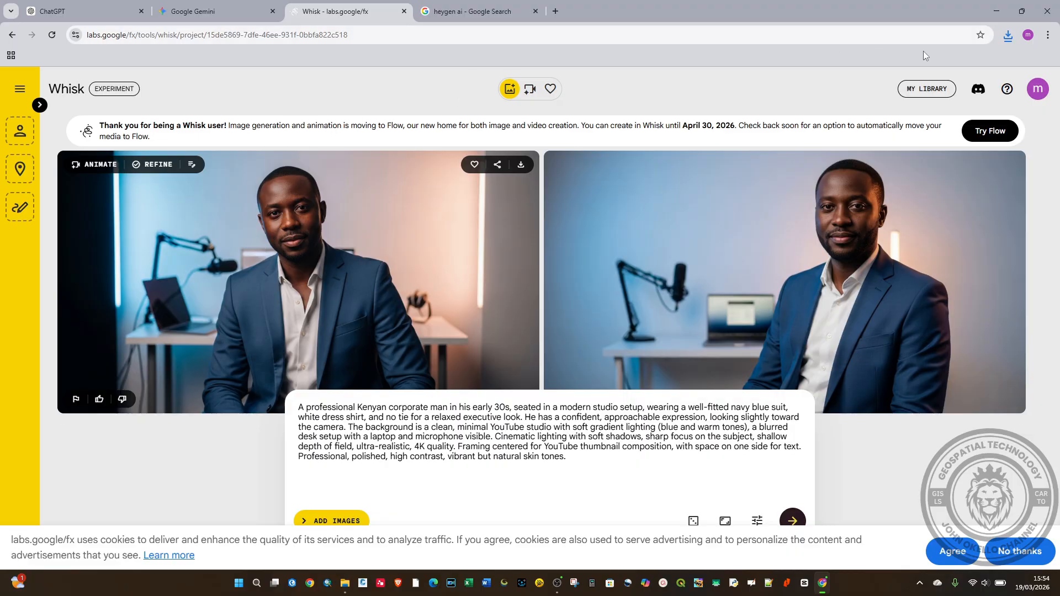
left_click(1028, 35)
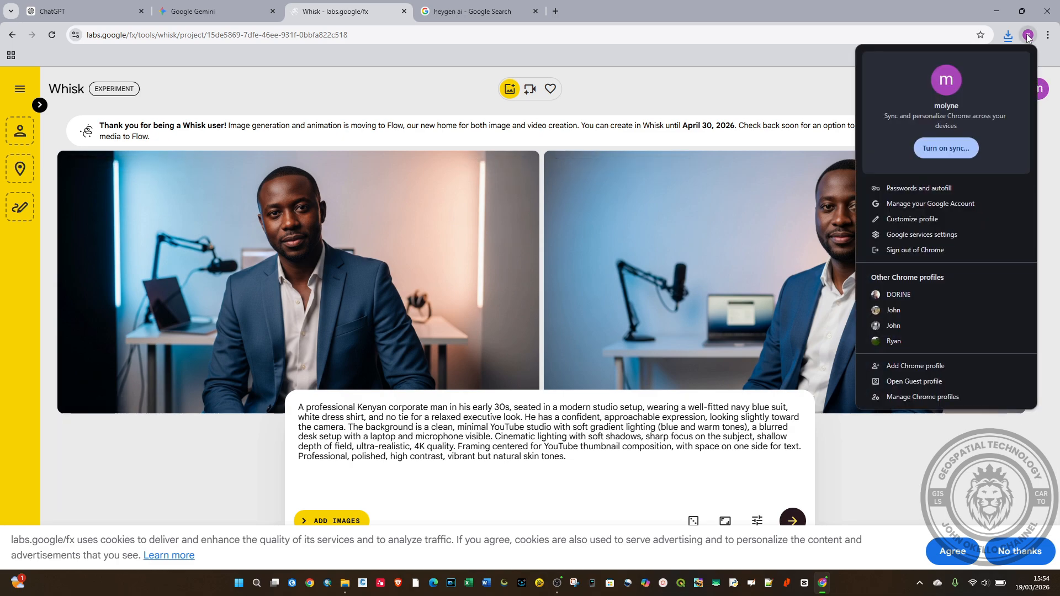
left_click(893, 311)
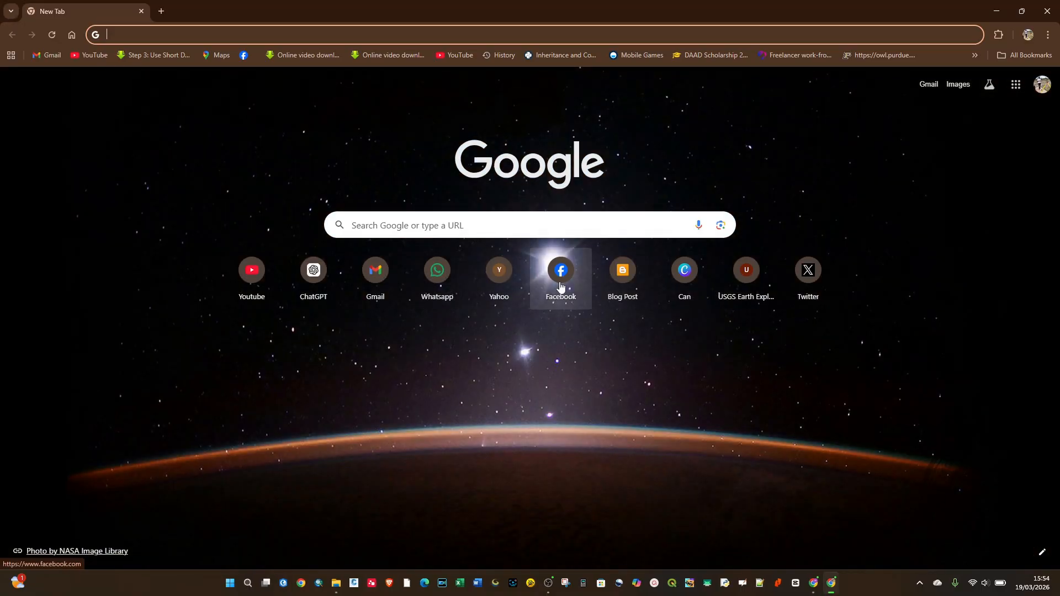
left_click(563, 279)
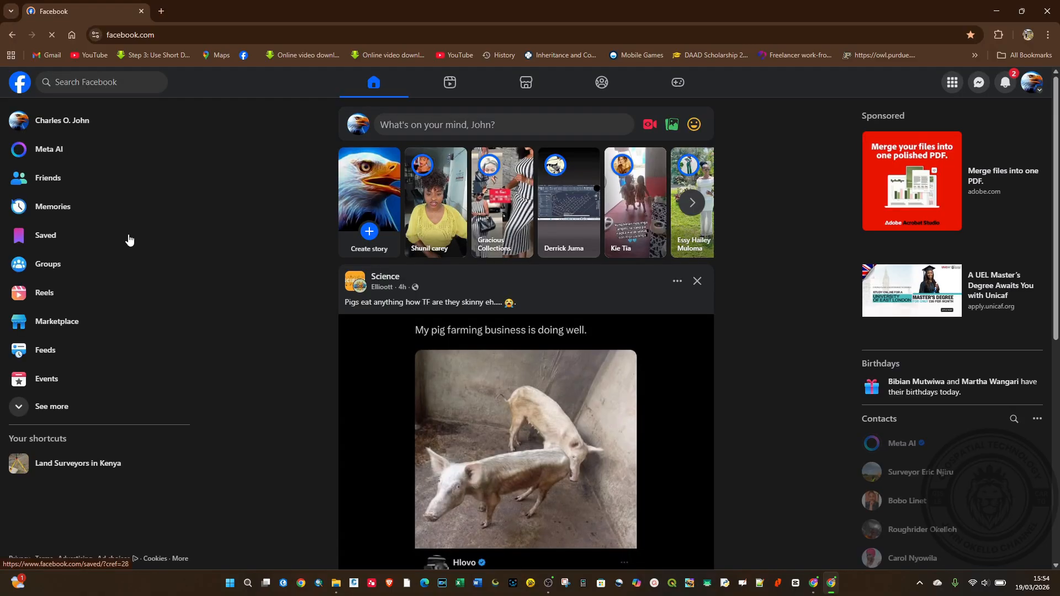
- Browse the account owner's own uploaded photos on Facebook and open the one of him seated at the photogrammetry instrument
scroll(30, 242, "down", 7)
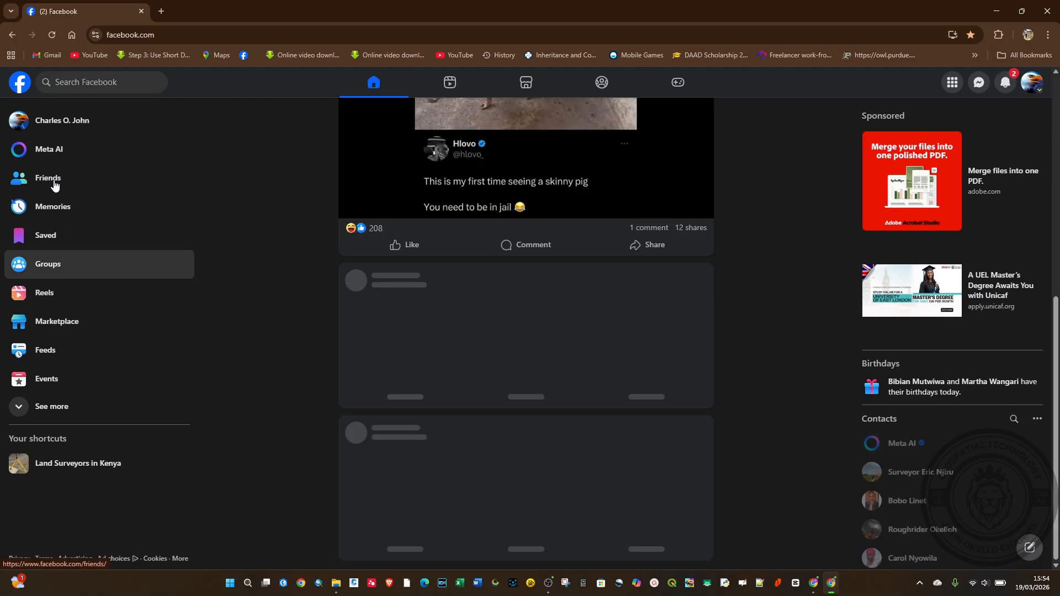
left_click(60, 123)
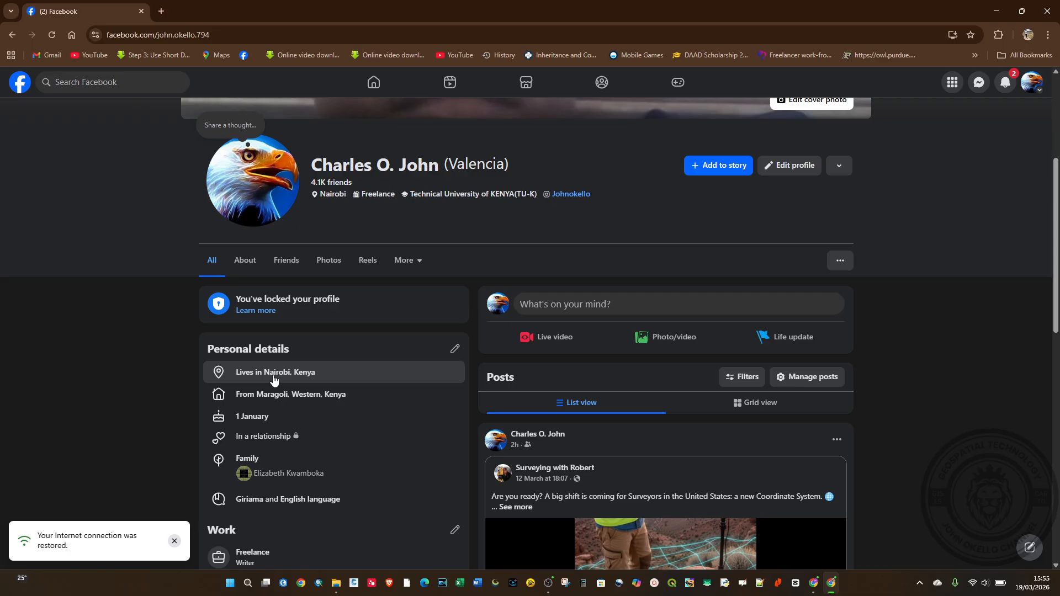
left_click(328, 260)
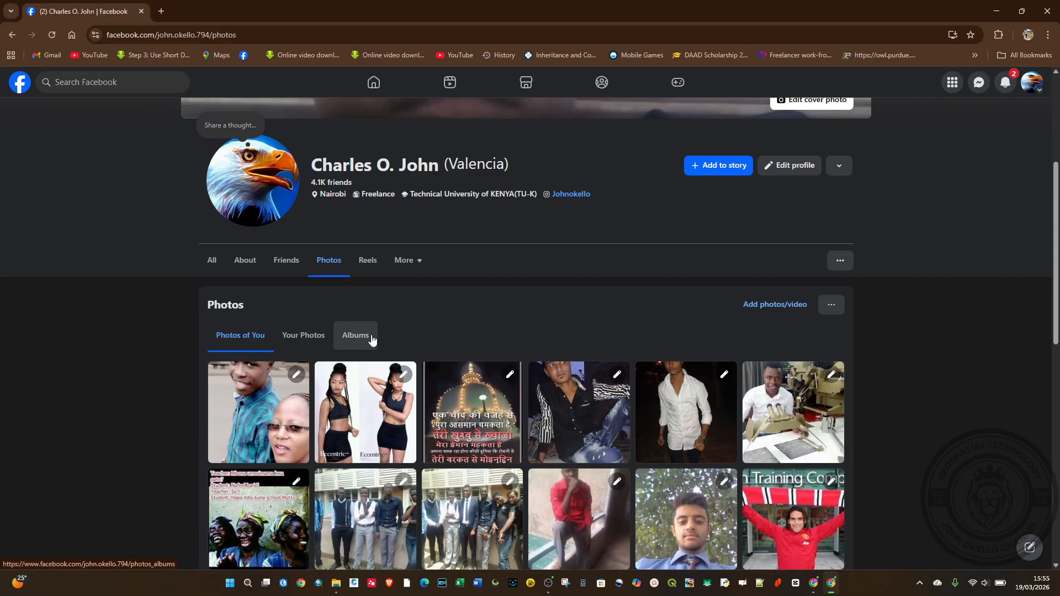
left_click(304, 335)
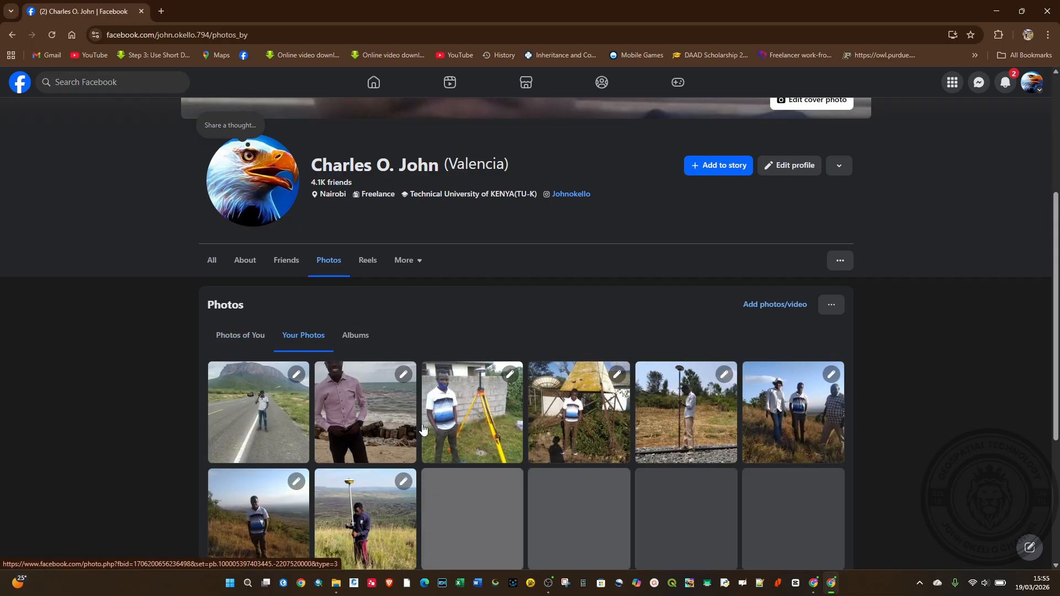
scroll(424, 430, "down", 6)
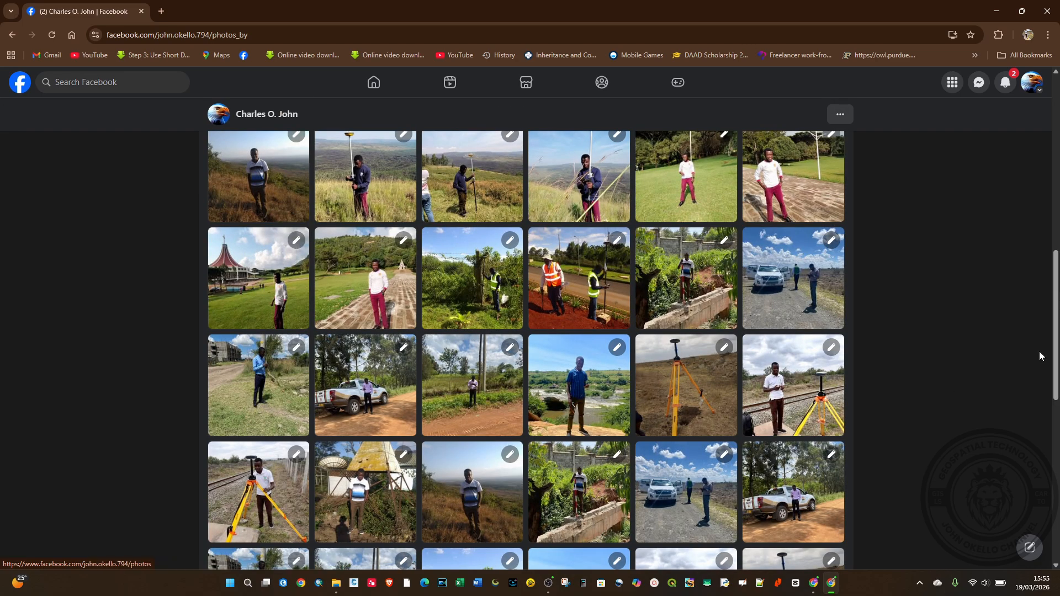
scroll(1041, 356, "down", 6)
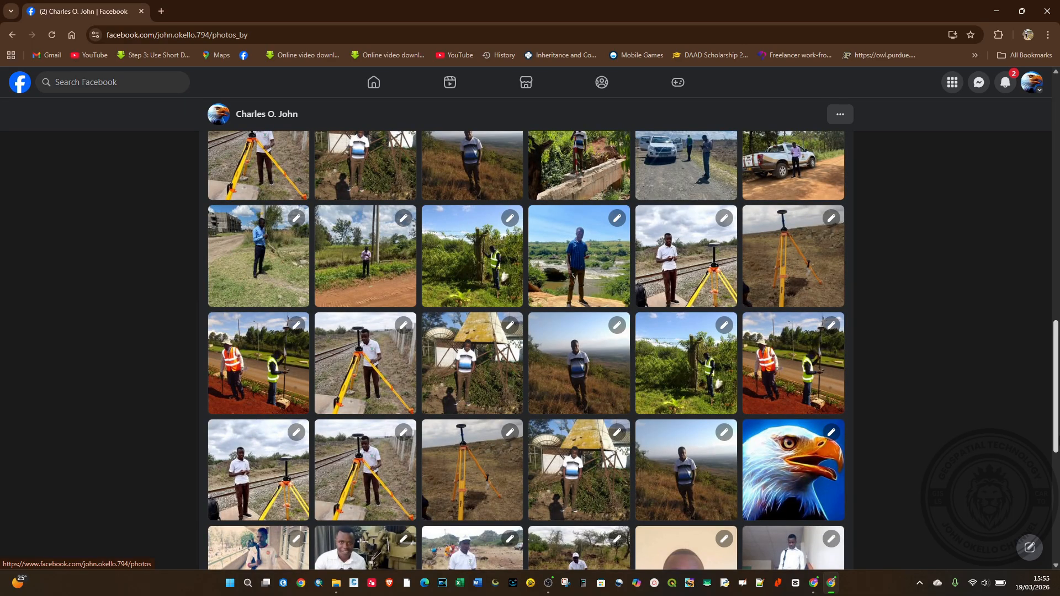
scroll(313, 369, "down", 4)
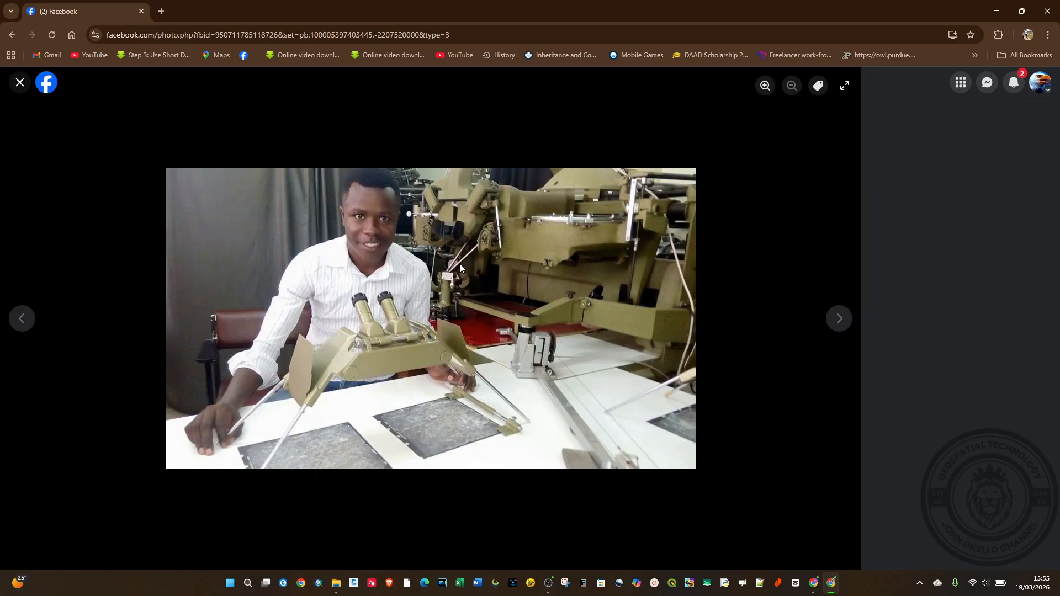
- Save the opened Facebook photo to the Desktop as a JPEG named "Photogrammetry Lab"
right_click(509, 288)
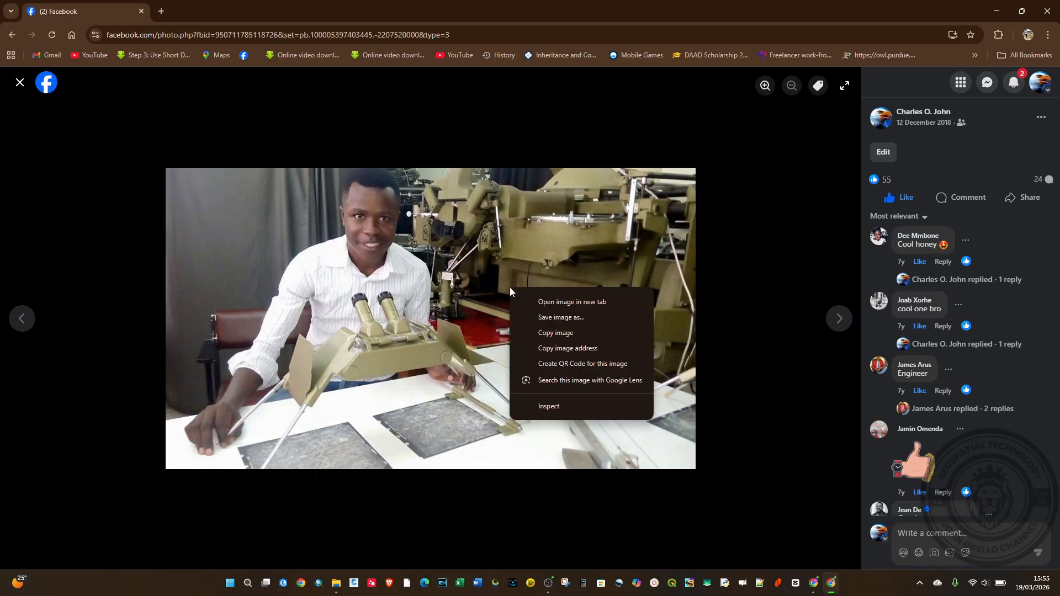
left_click(559, 319)
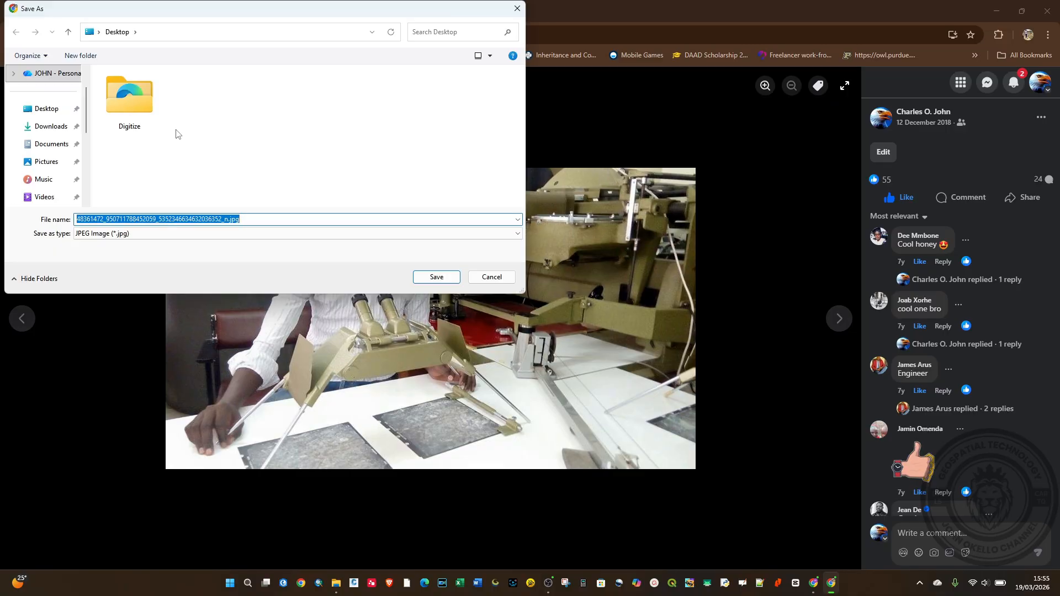
type("Photogra")
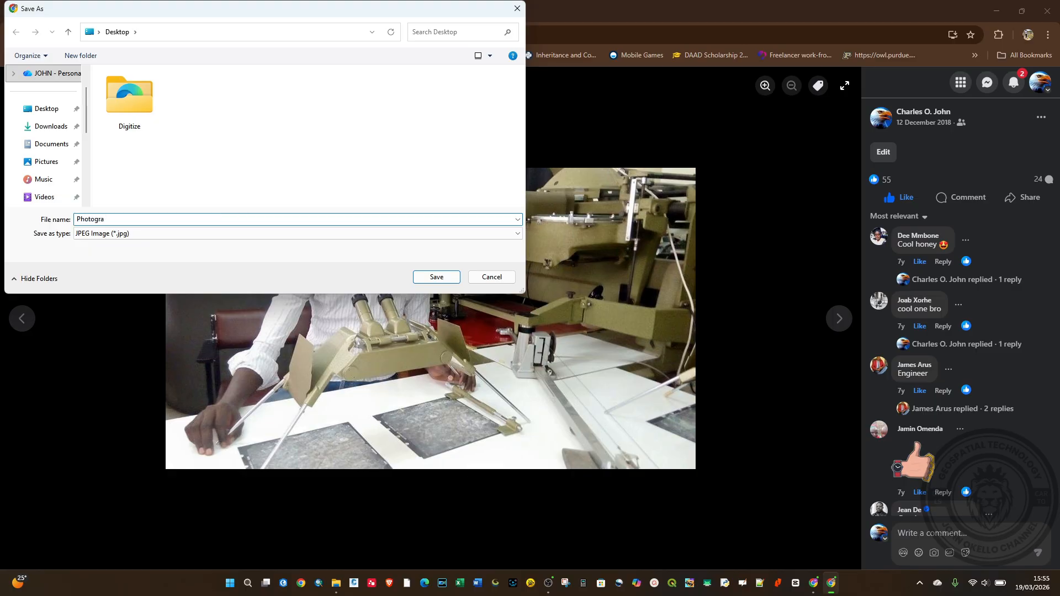
type("mmetry Lab")
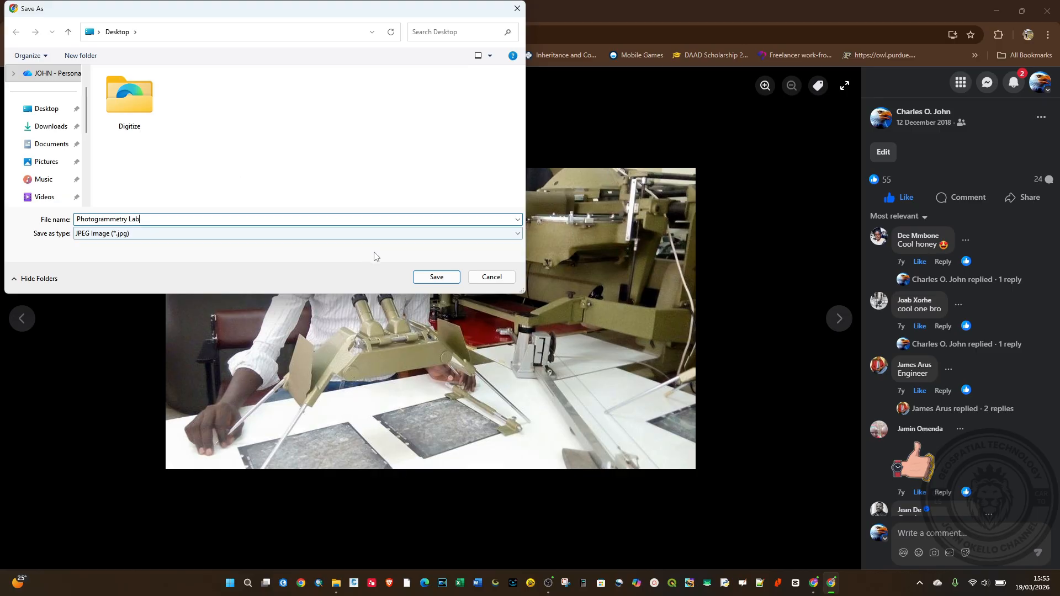
left_click(424, 277)
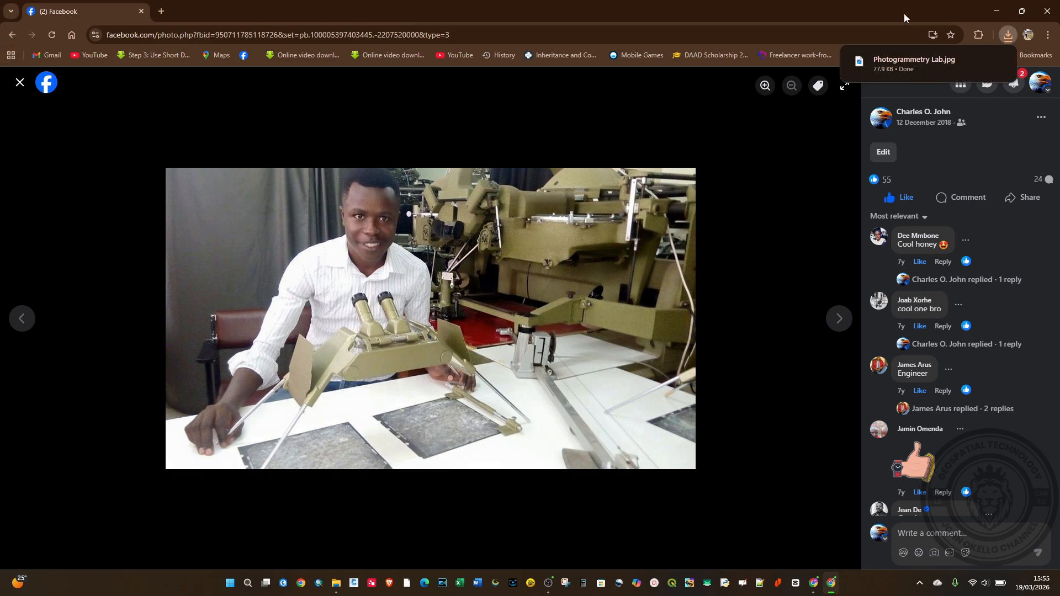
- Minimize both browser windows, open Photogrammetry Lab.jpg from the desktop to check it, and close the viewer
left_click(990, 10)
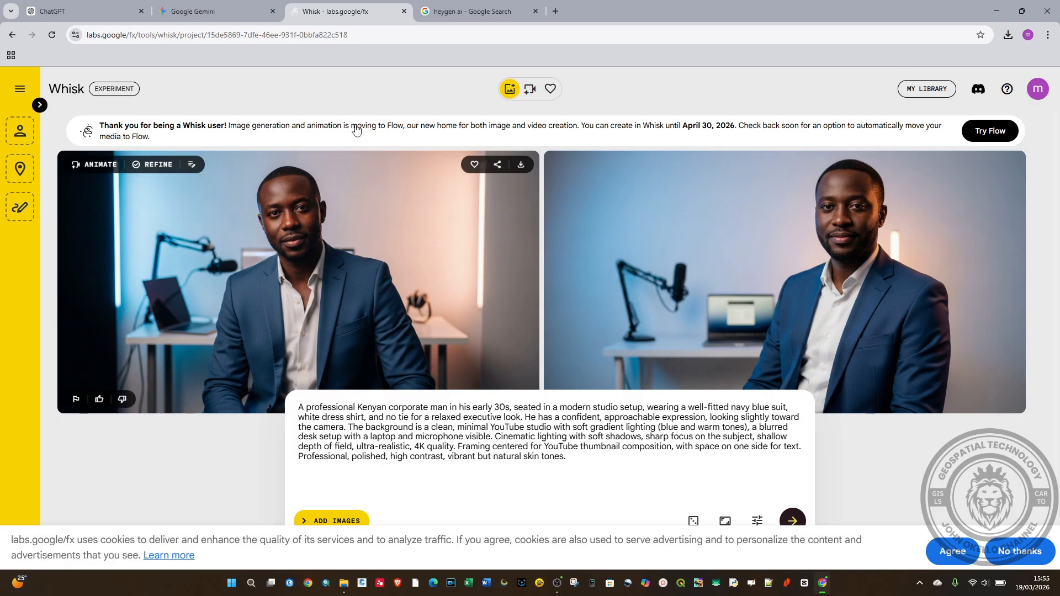
left_click(997, 10)
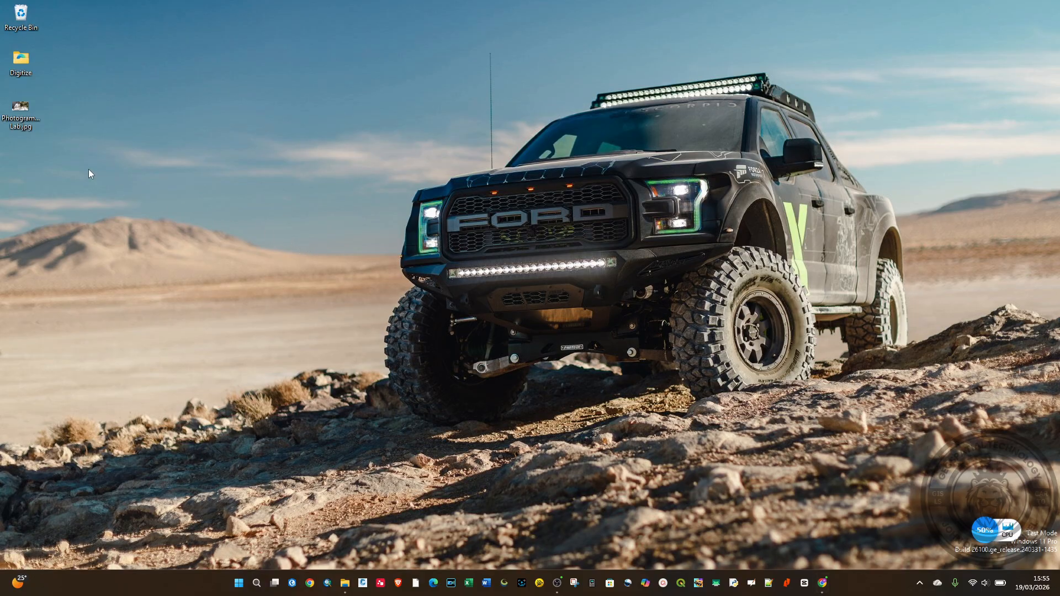
left_click(22, 118)
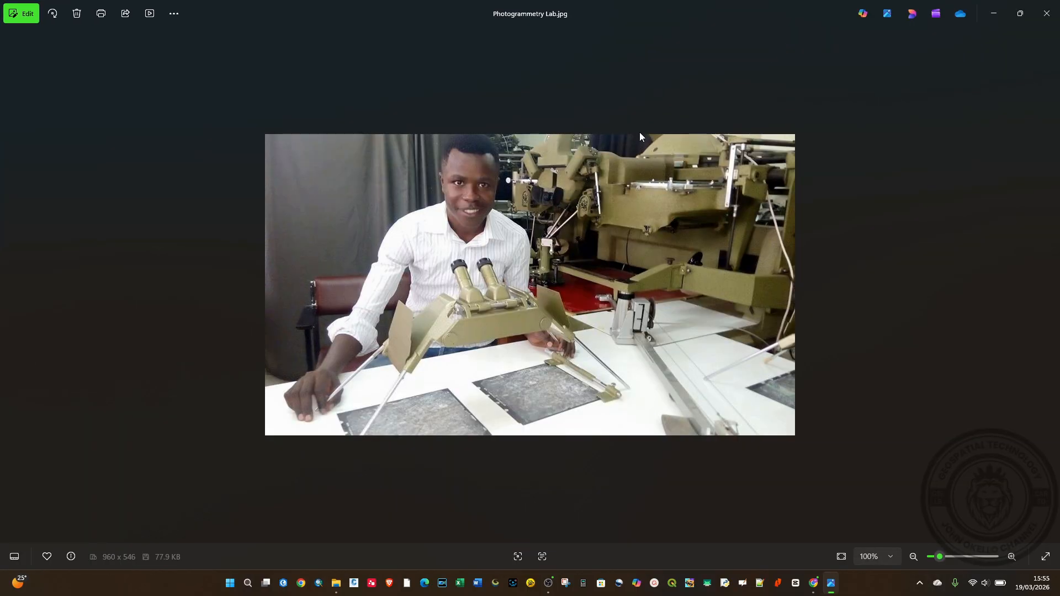
left_click(1046, 14)
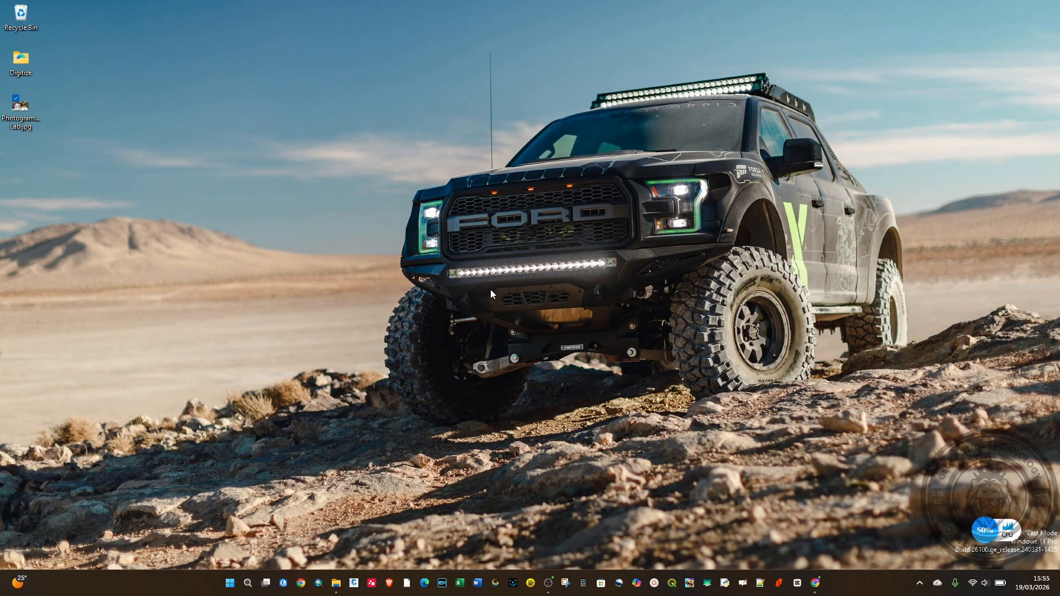
- Open the downloaded Gemini PNG from the Downloads folder to check it, then close the viewer and the folder window
left_click(328, 518)
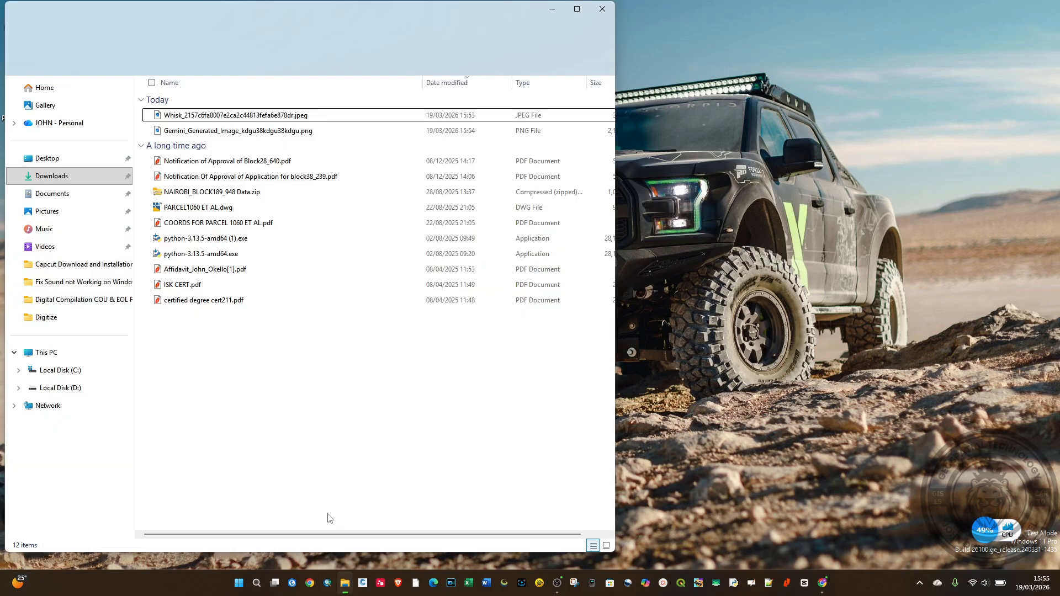
double_click(203, 131)
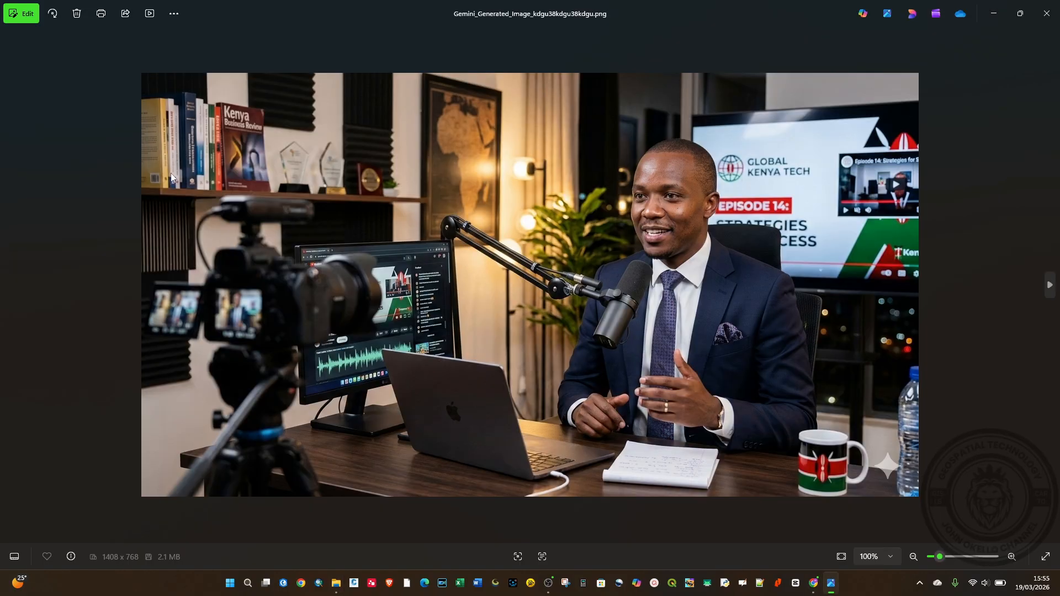
left_click(1048, 12)
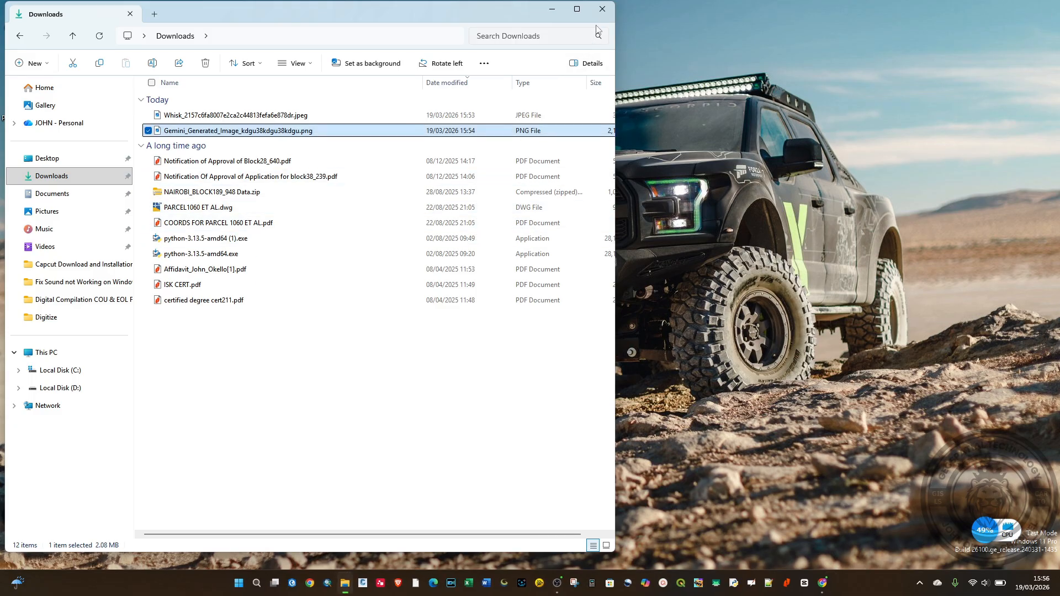
left_click(603, 10)
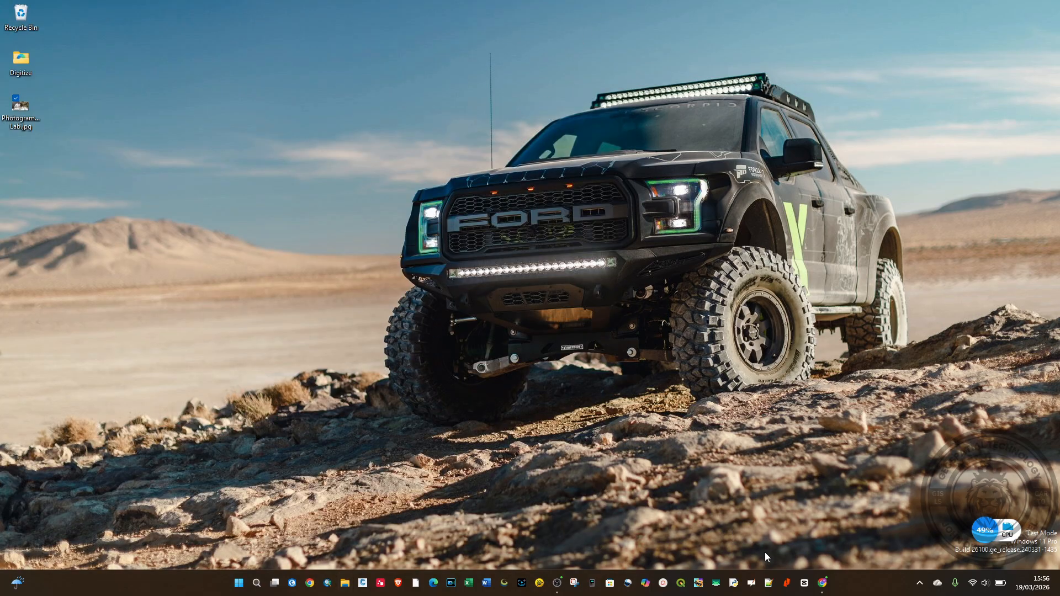
- Back in Chrome, close the Gemini, ChatGPT and Whisk tabs and open the sponsored HeyGen AI result
left_click(822, 582)
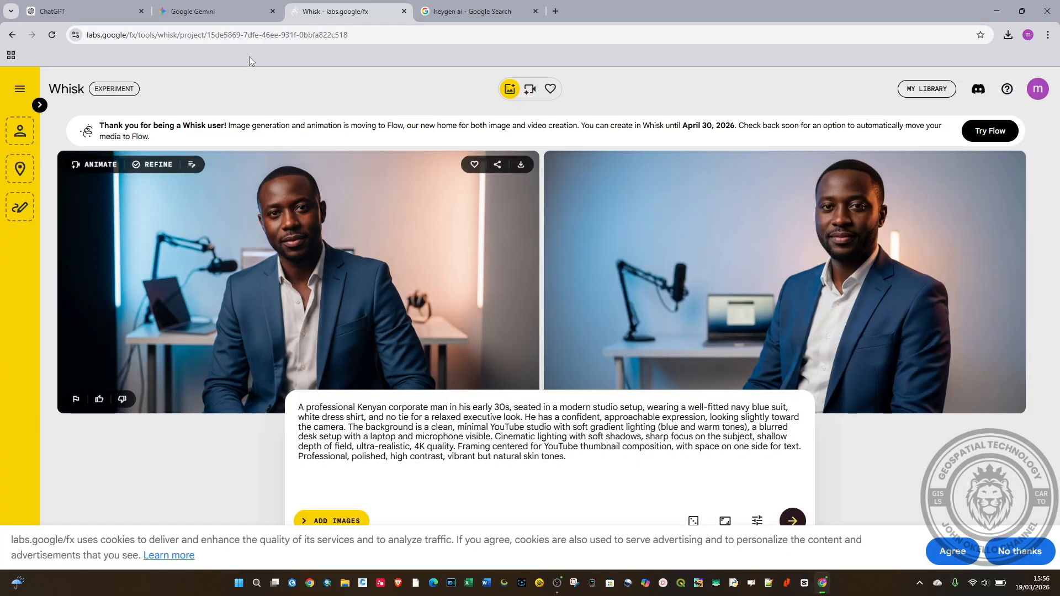
left_click(272, 11)
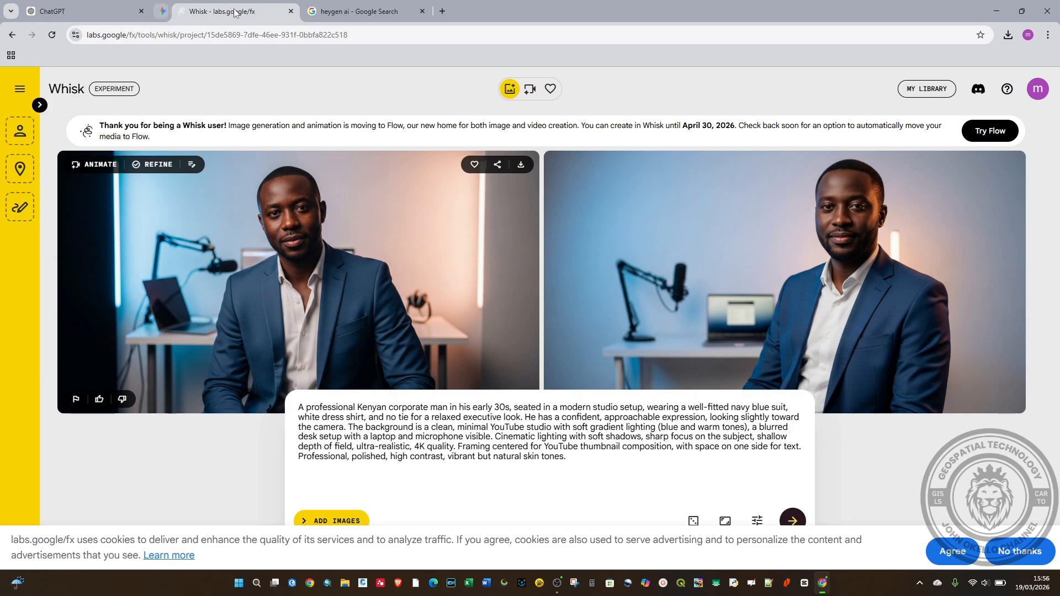
left_click(142, 11)
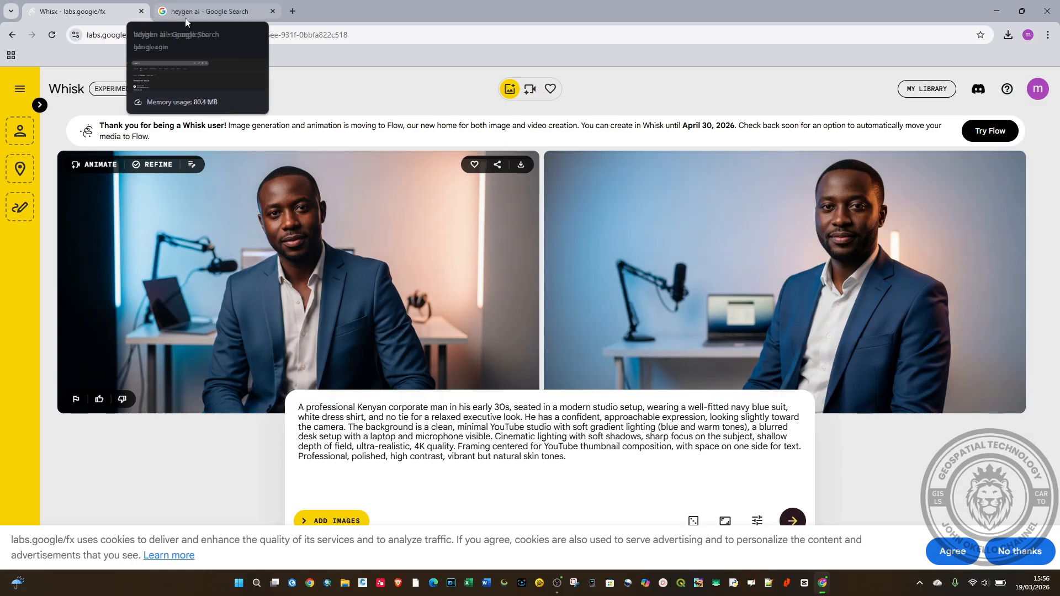
left_click(140, 11)
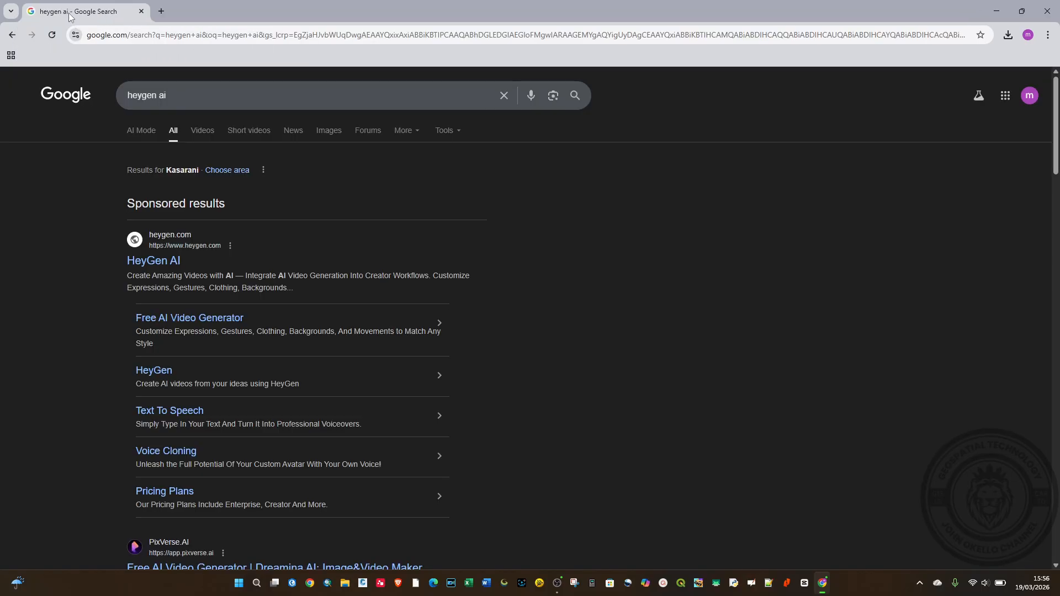
left_click(170, 265)
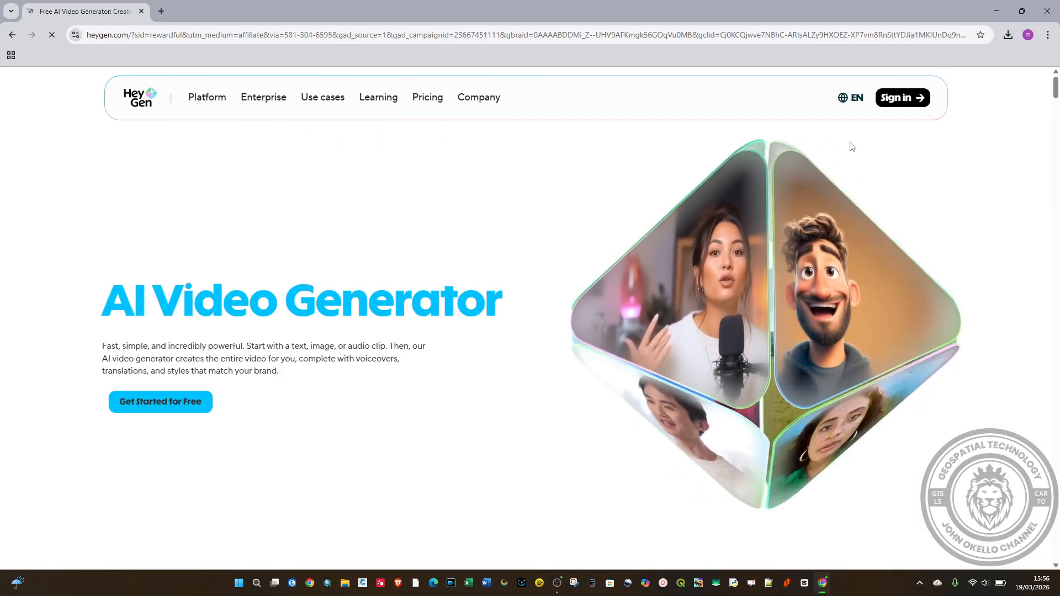
- Sign in to HeyGen with the suggested Google account
left_click(903, 99)
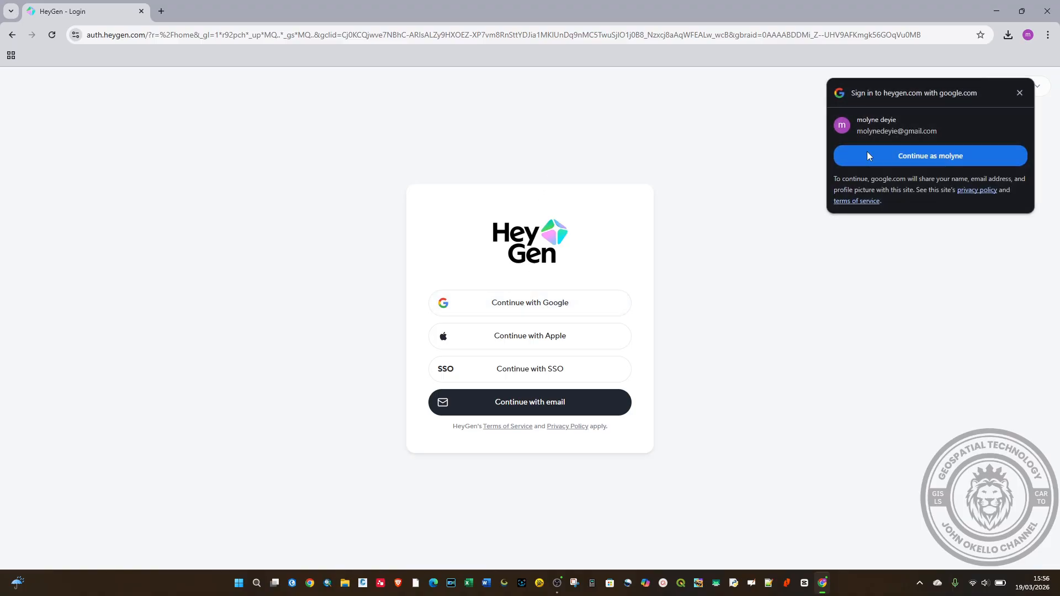
left_click(919, 158)
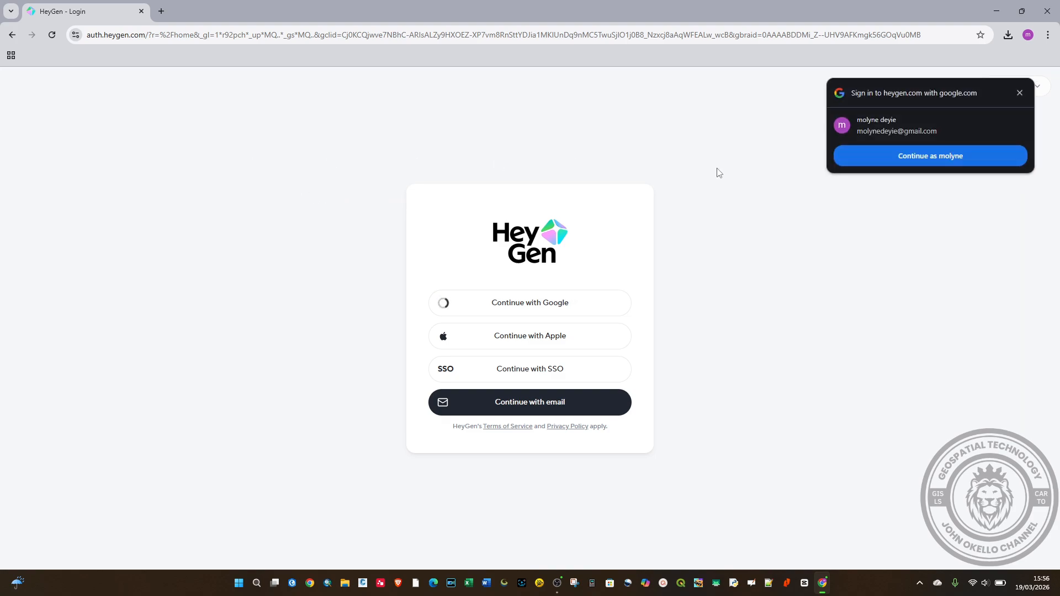
left_click(877, 159)
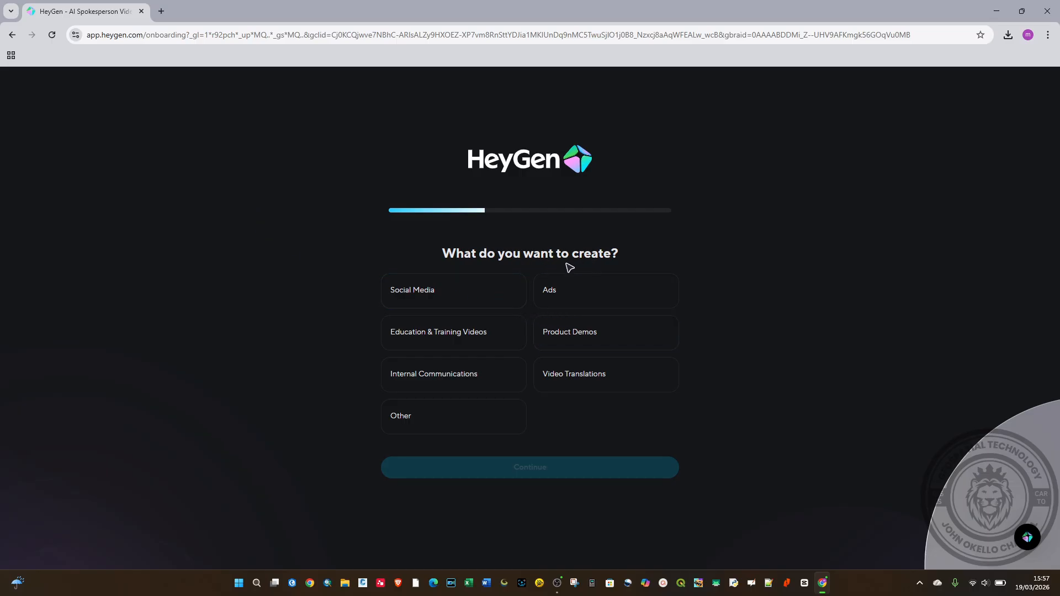
- Complete onboarding with Education & Training Videos, the Education & Training role and "I'm just trying things out for fun or learning", and choose the Free plan
left_click(436, 340)
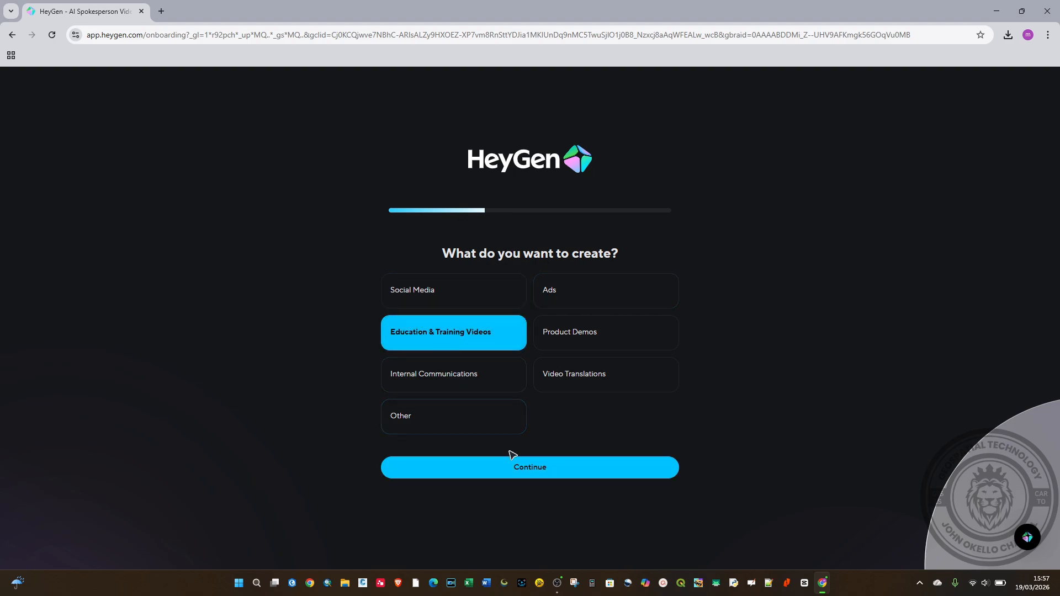
left_click(516, 471)
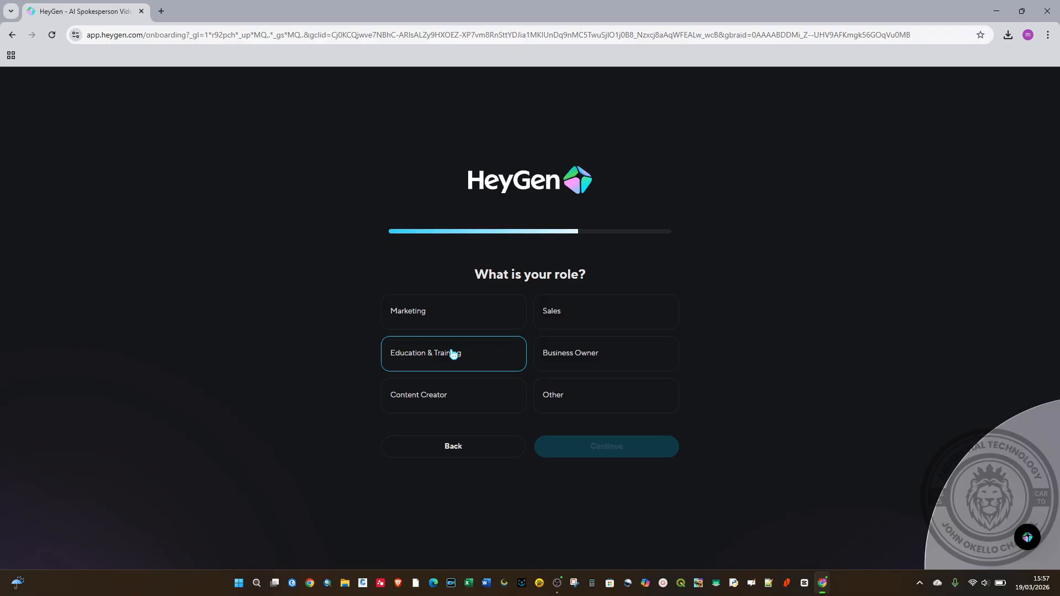
left_click(469, 359)
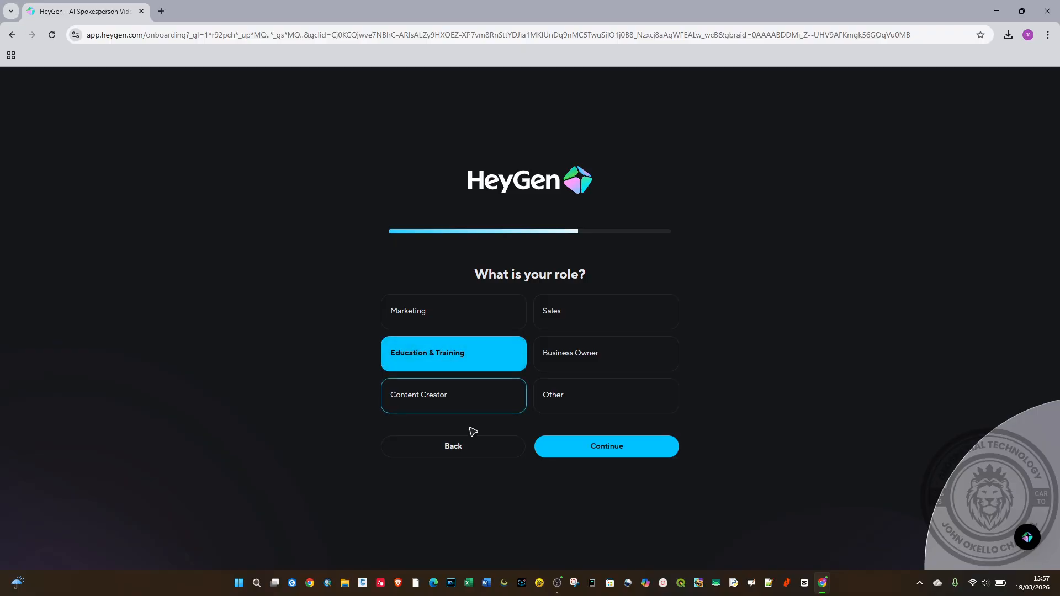
left_click(578, 451)
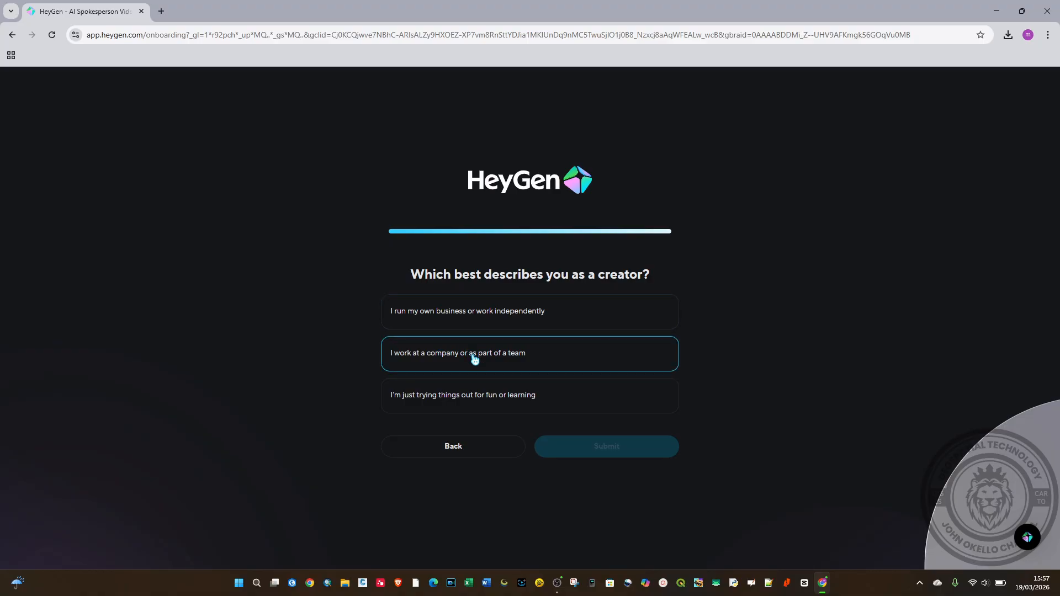
left_click(485, 408)
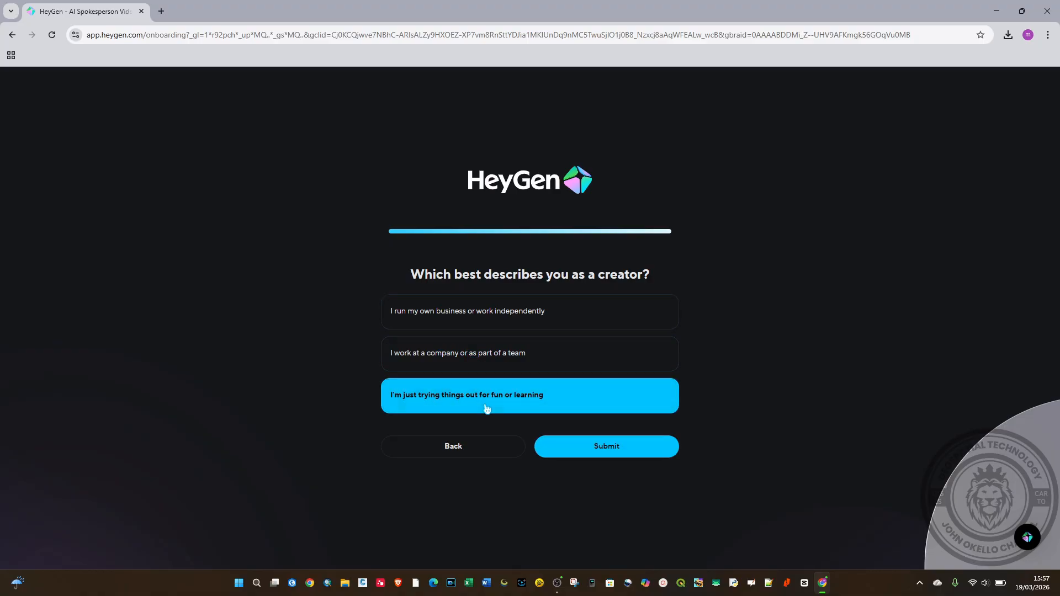
left_click(592, 450)
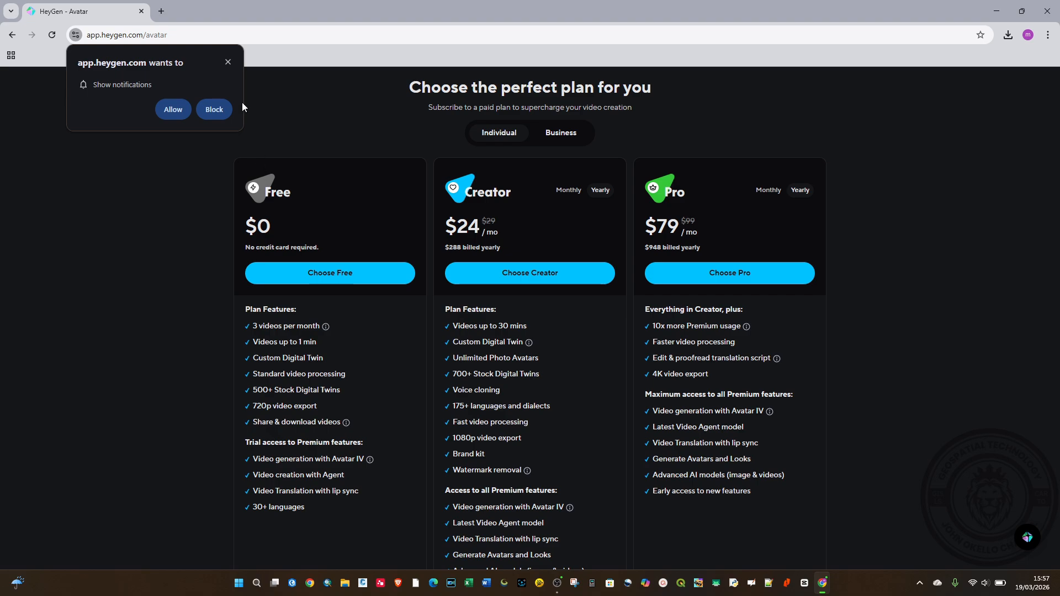
left_click(227, 62)
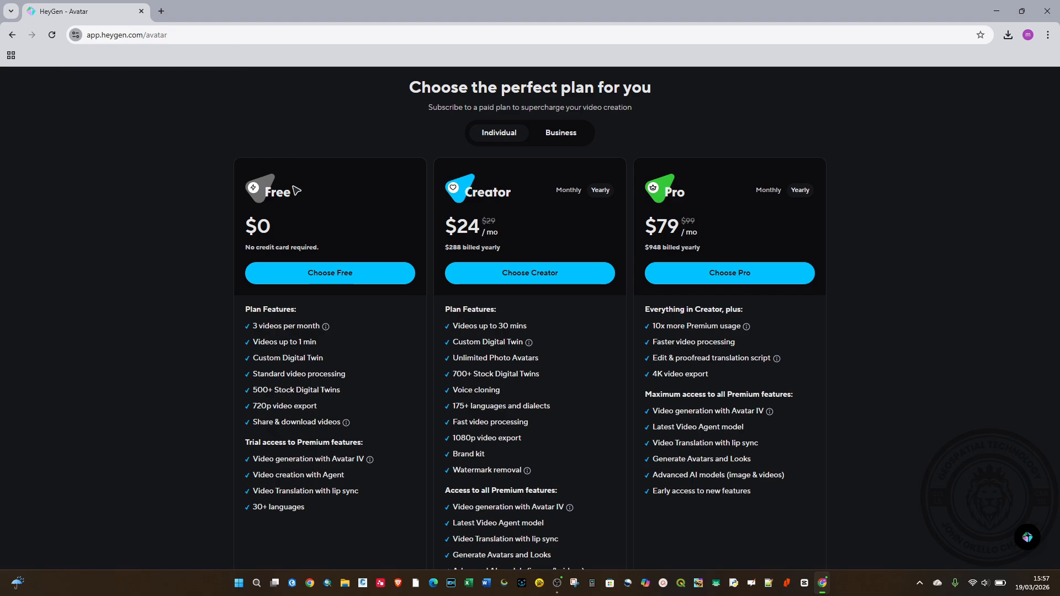
left_click(318, 280)
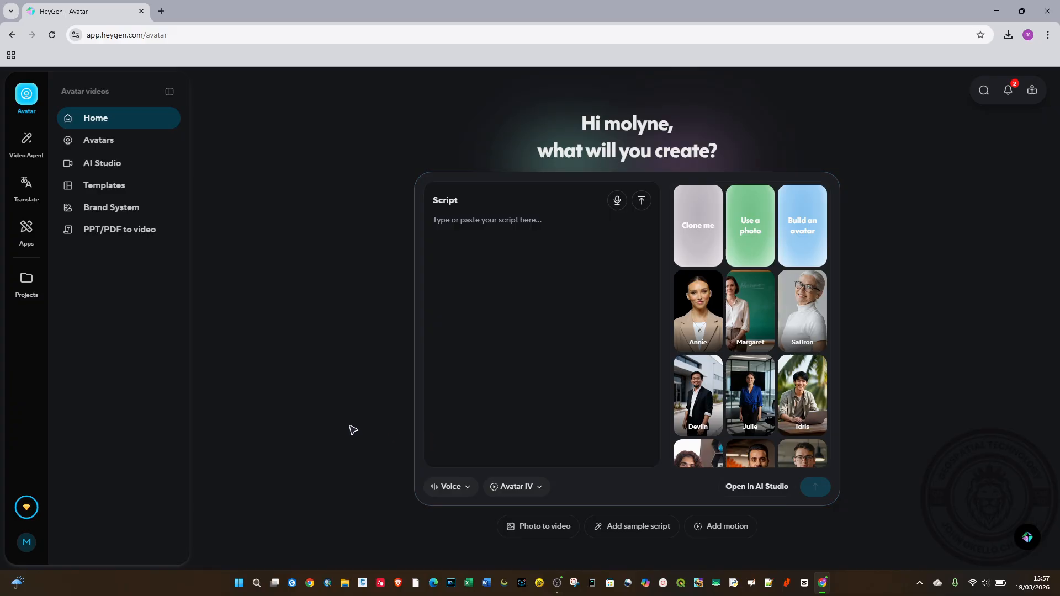
- Start a Photo to video project and upload Photogrammetry Lab.jpg from the Desktop as its photo
left_click(540, 530)
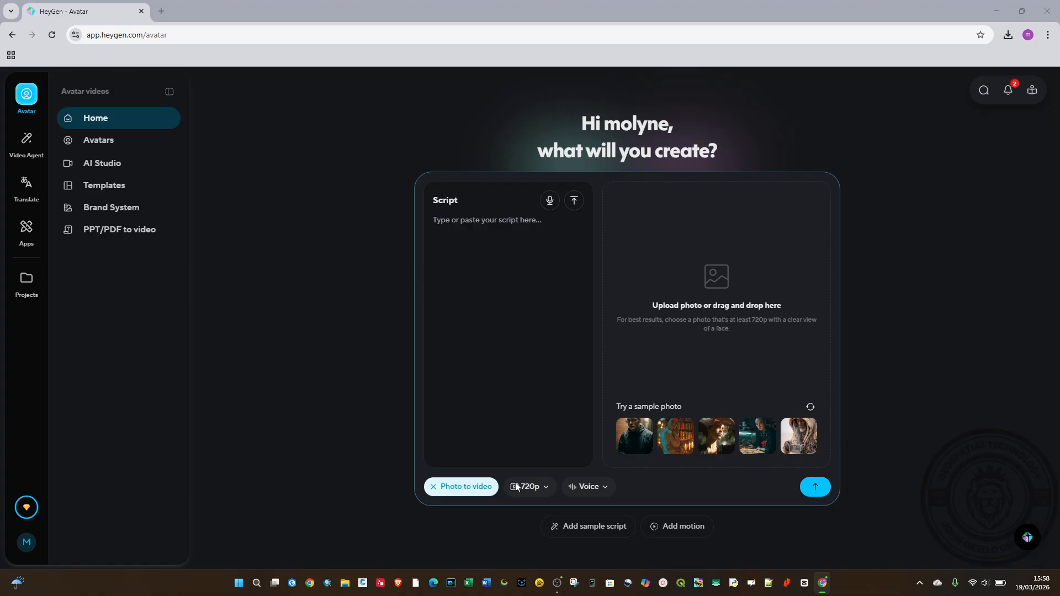
left_click(718, 307)
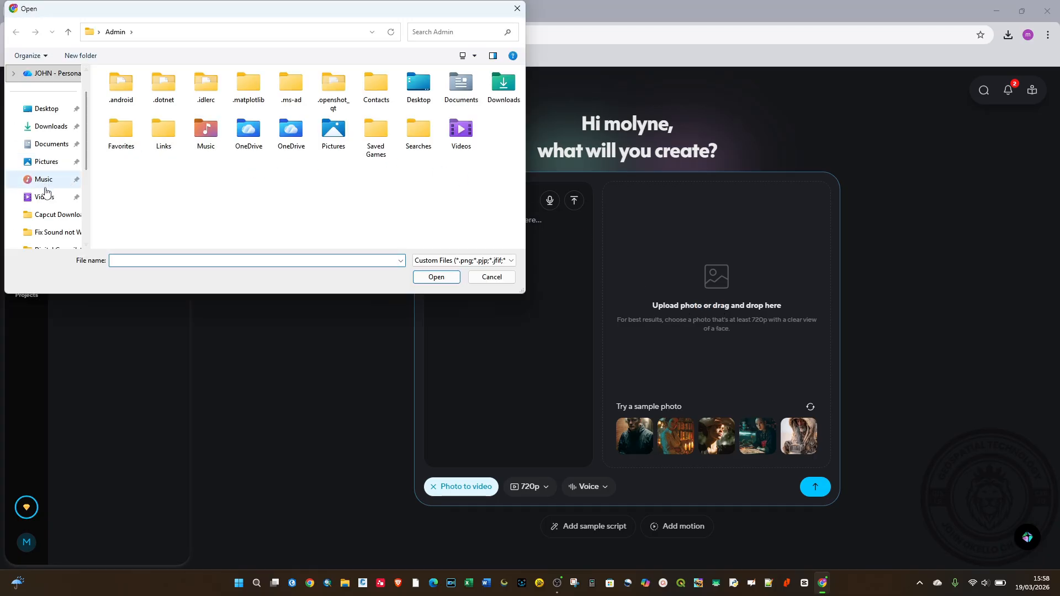
left_click(46, 111)
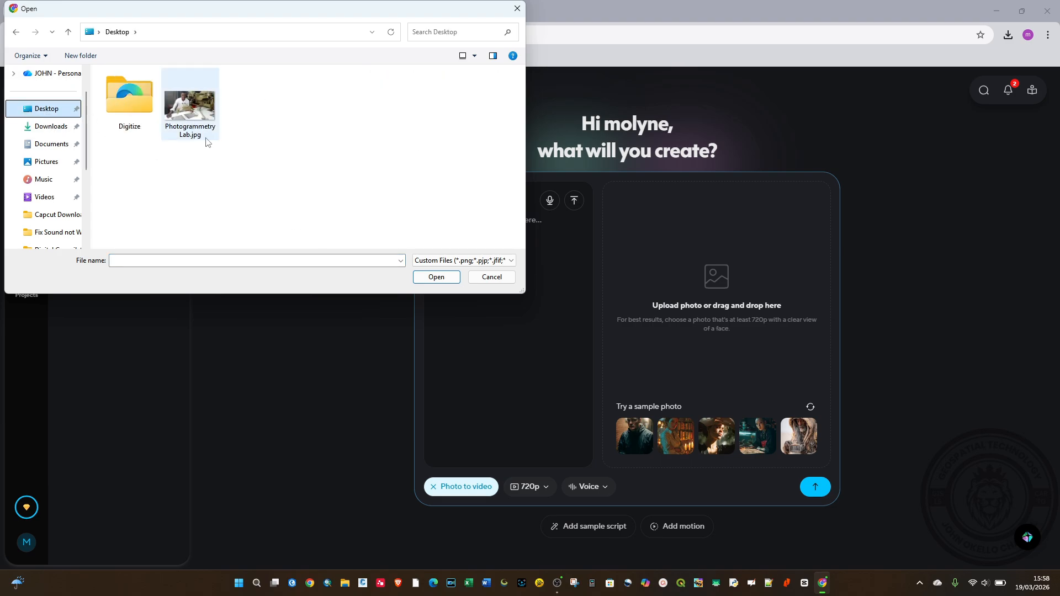
left_click(427, 280)
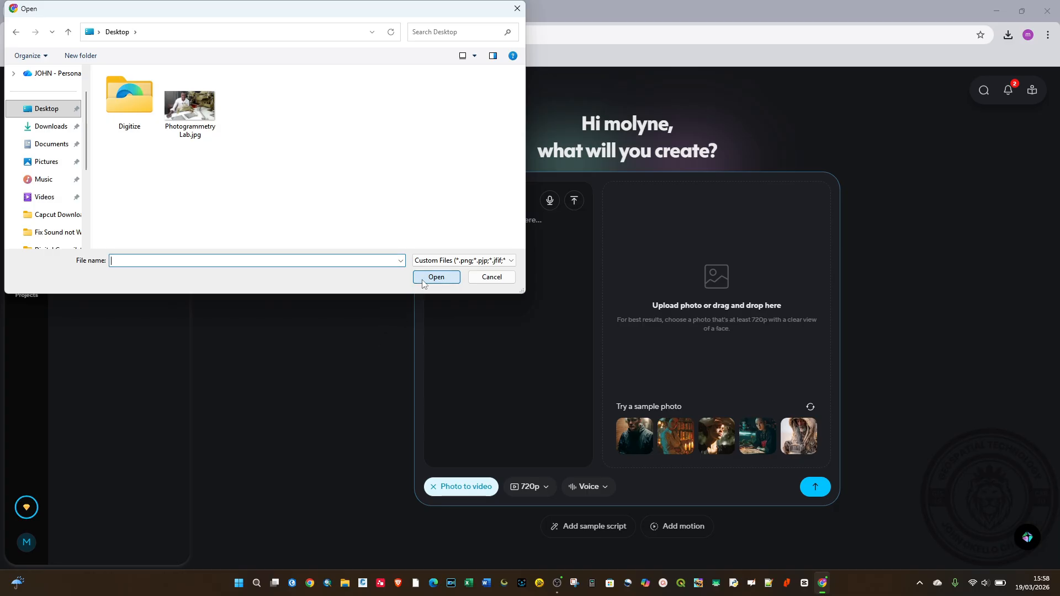
left_click(190, 106)
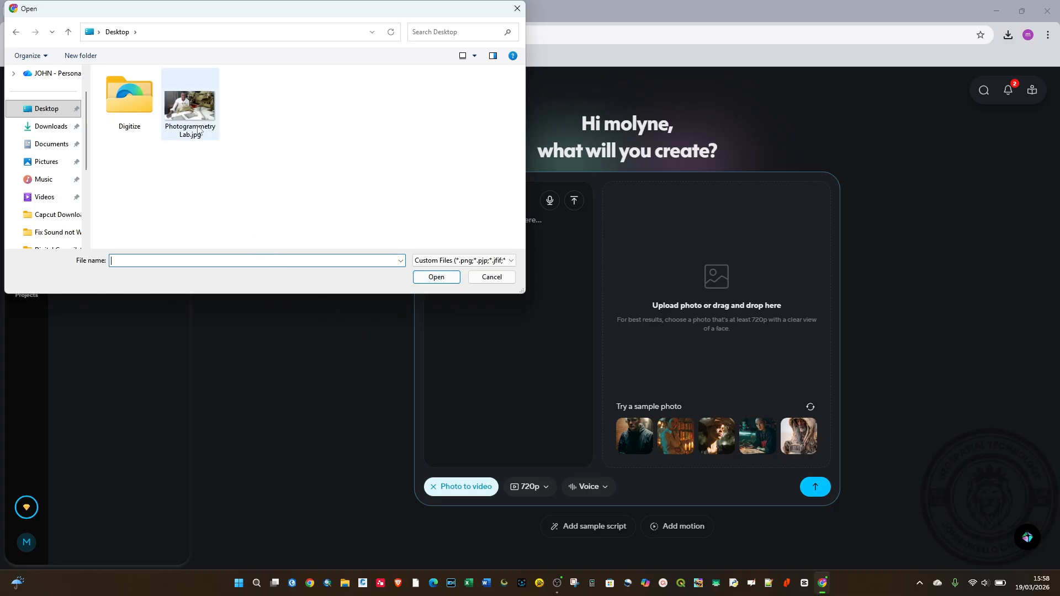
left_click(437, 277)
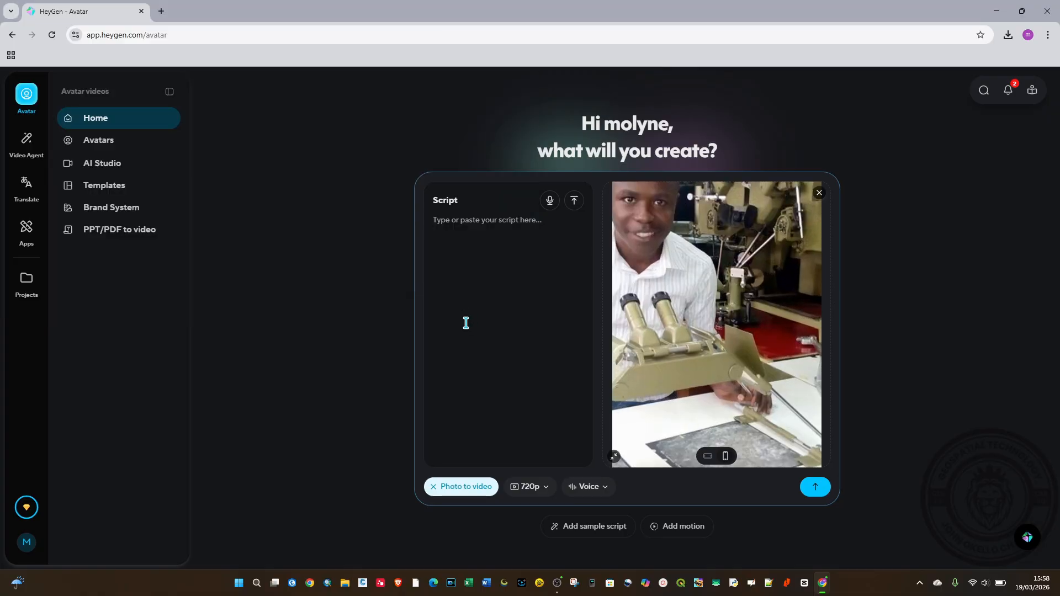
- Search Google for "gemini ai" in a new browser tab and open the Google Gemini result
left_click(161, 11)
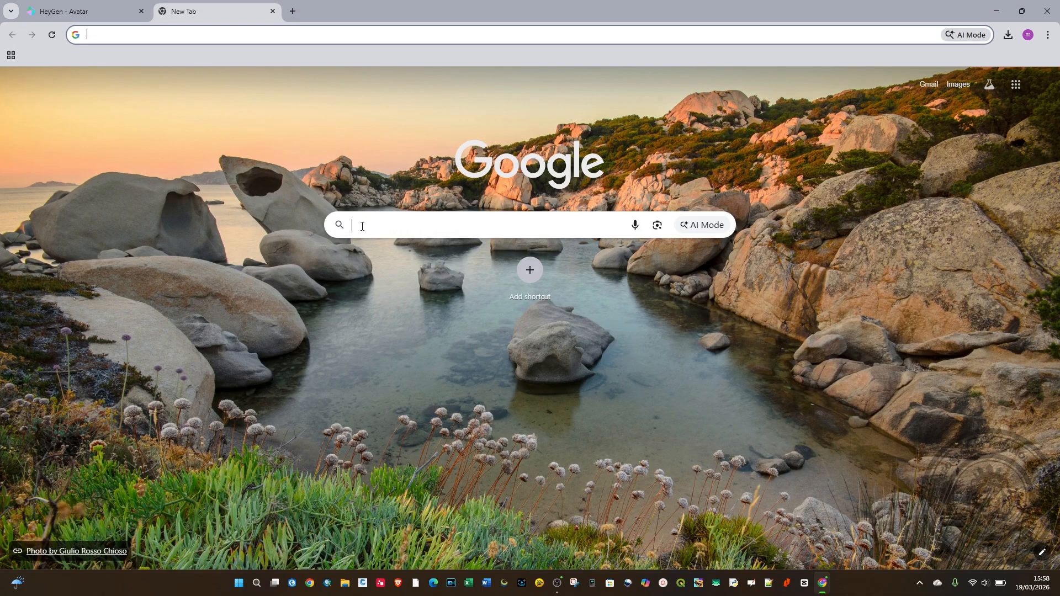
left_click(362, 226)
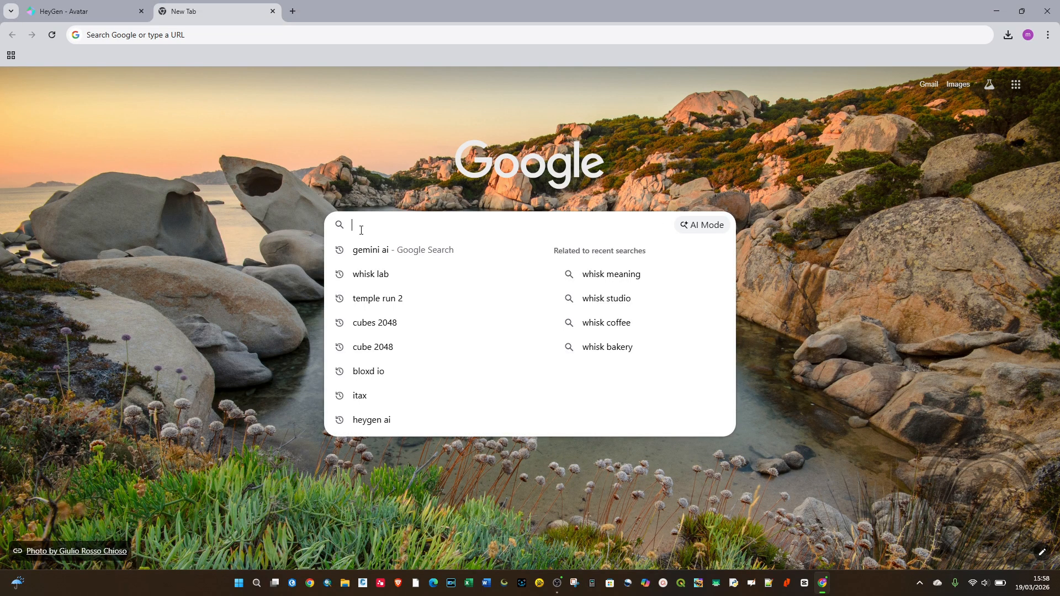
type("gemini")
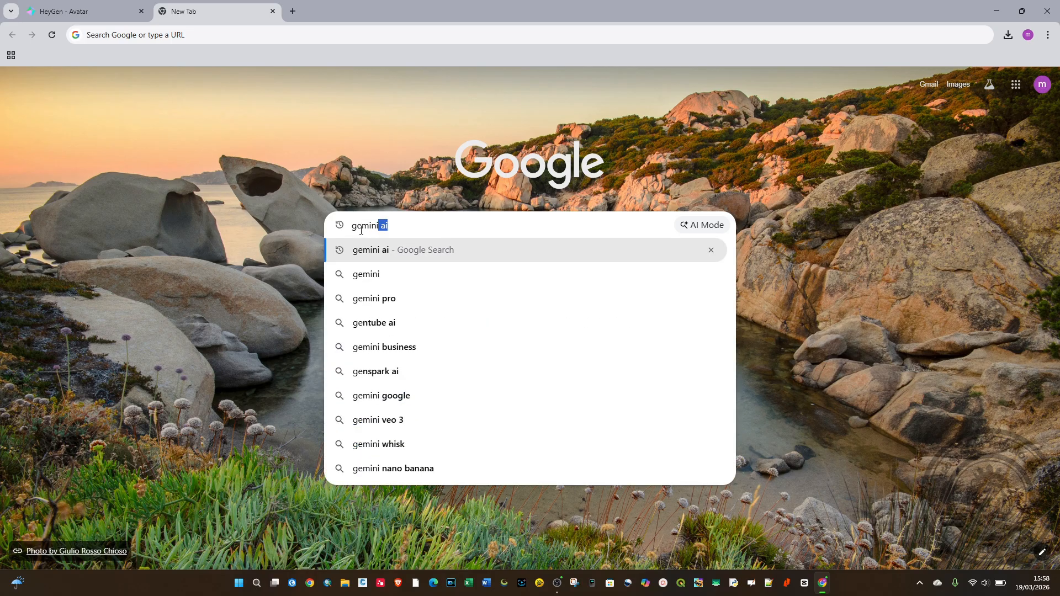
type(" ai")
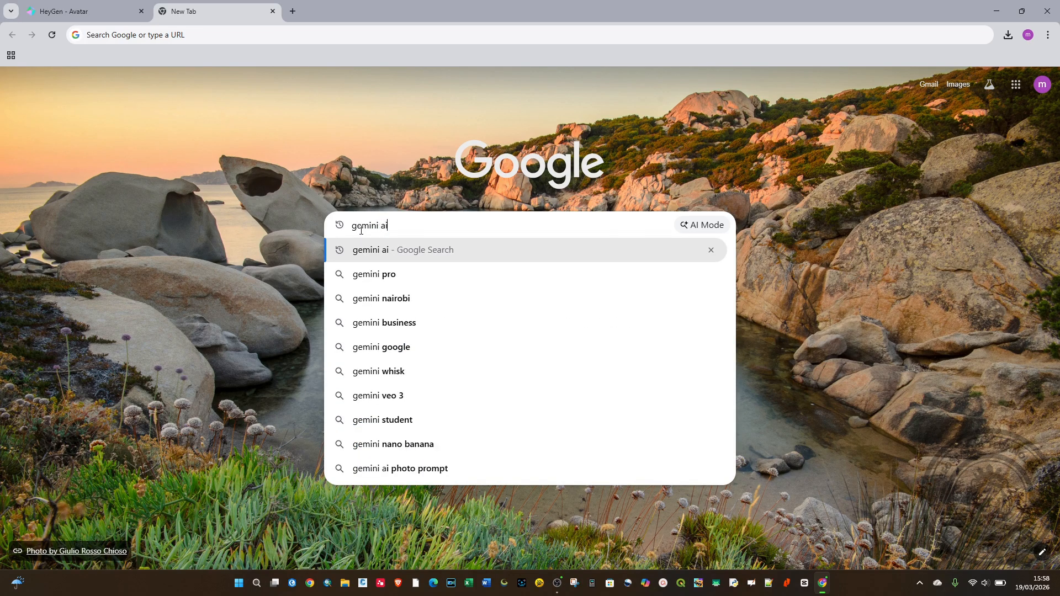
key("Return")
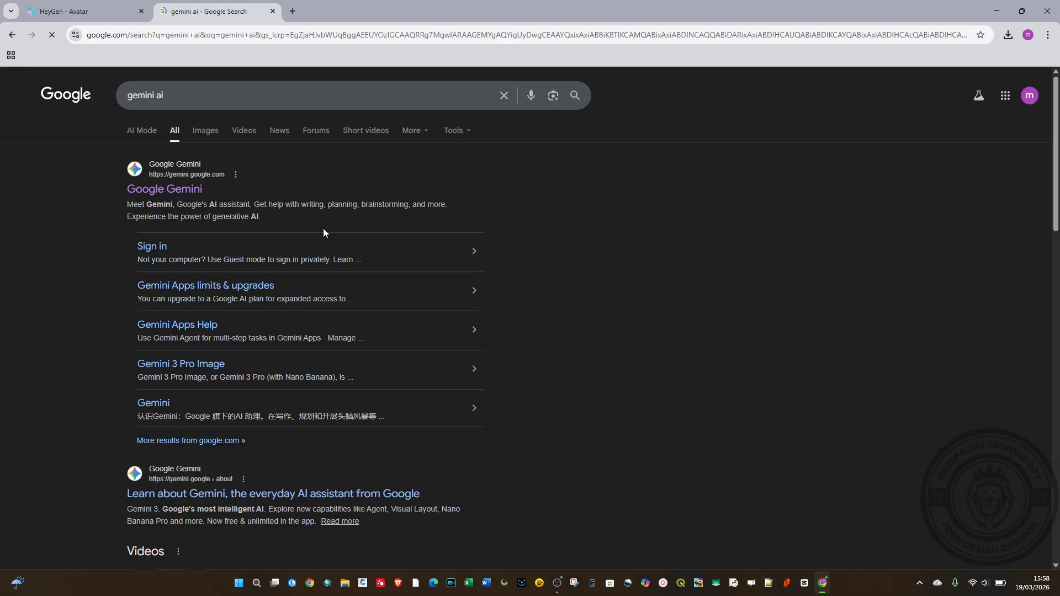
left_click(192, 191)
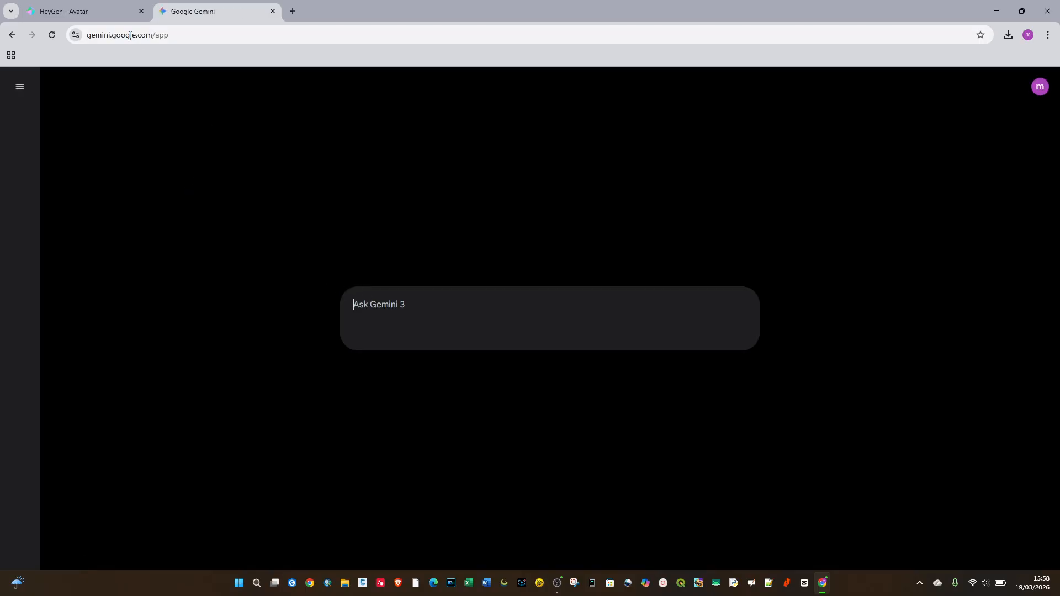
- Check the empty HeyGen script, then ask Gemini to "give me a short description of photogrammetry" and look through the answer
left_click(83, 11)
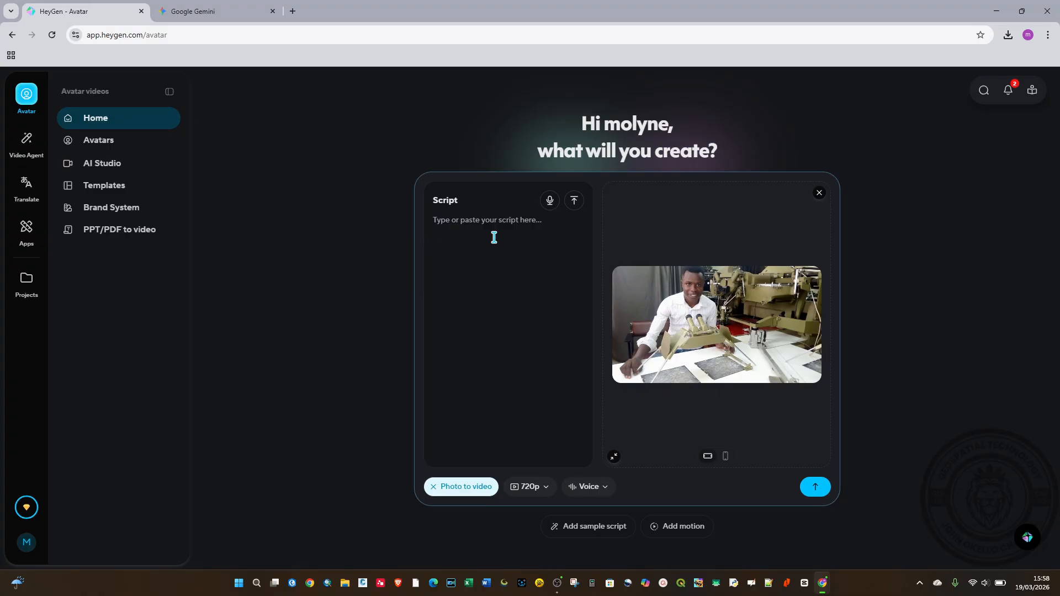
left_click(206, 14)
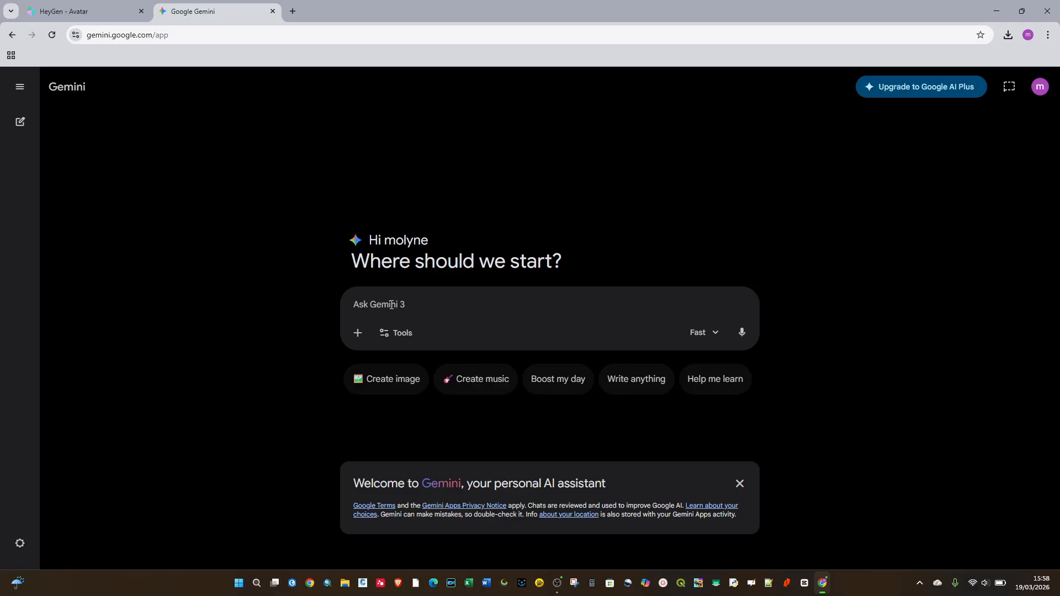
type("give me a short")
type("descrip")
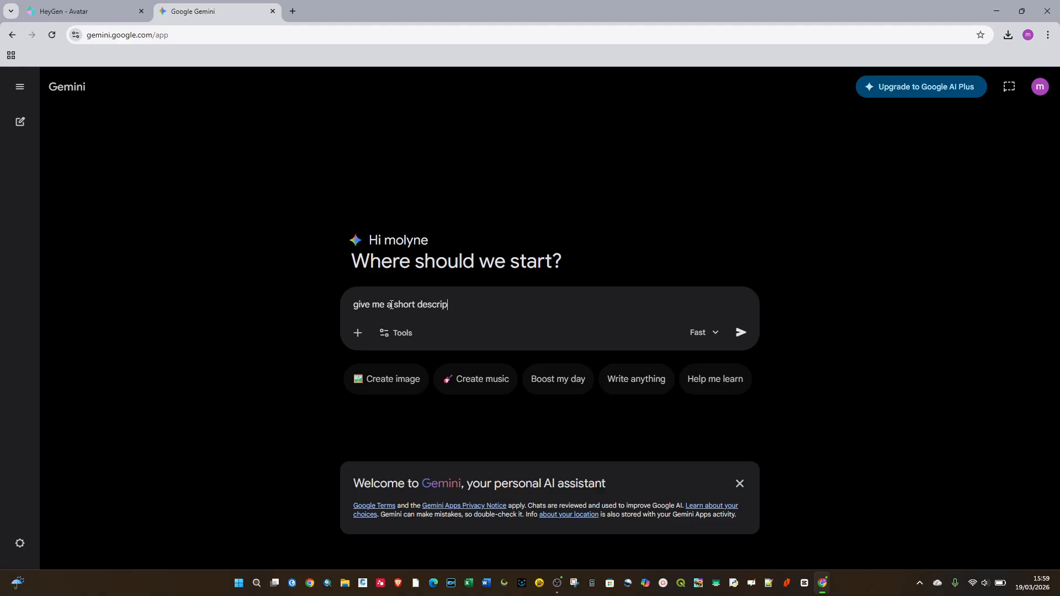
type("tion of photogrammetry")
left_click(741, 333)
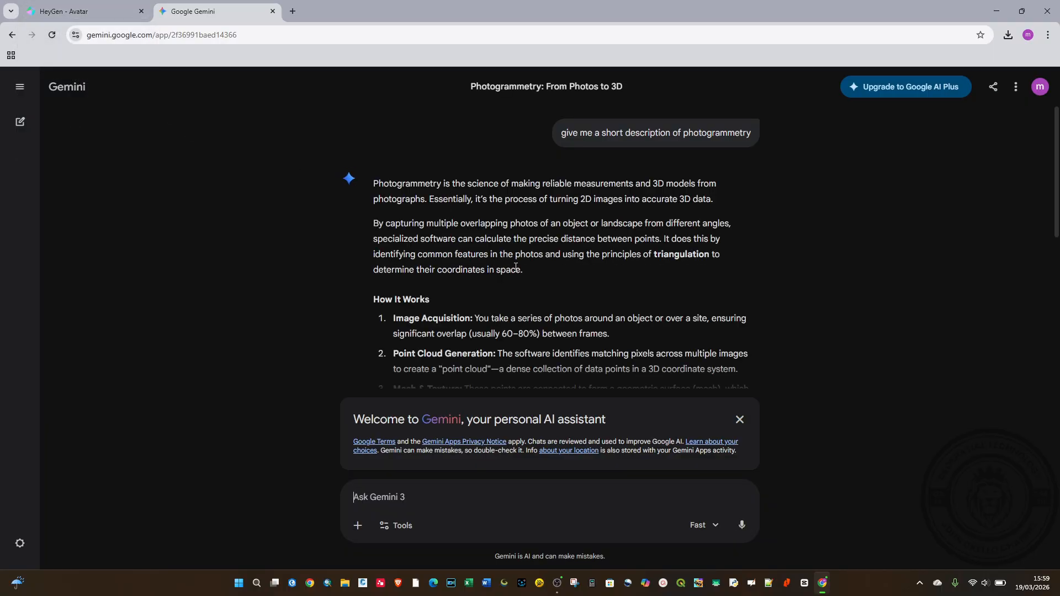
scroll(515, 270, "down", 6)
scroll(517, 279, "up", 6)
- Search Google for "chatgpt" in another new tab and open the sponsored ChatGPT result
left_click(293, 12)
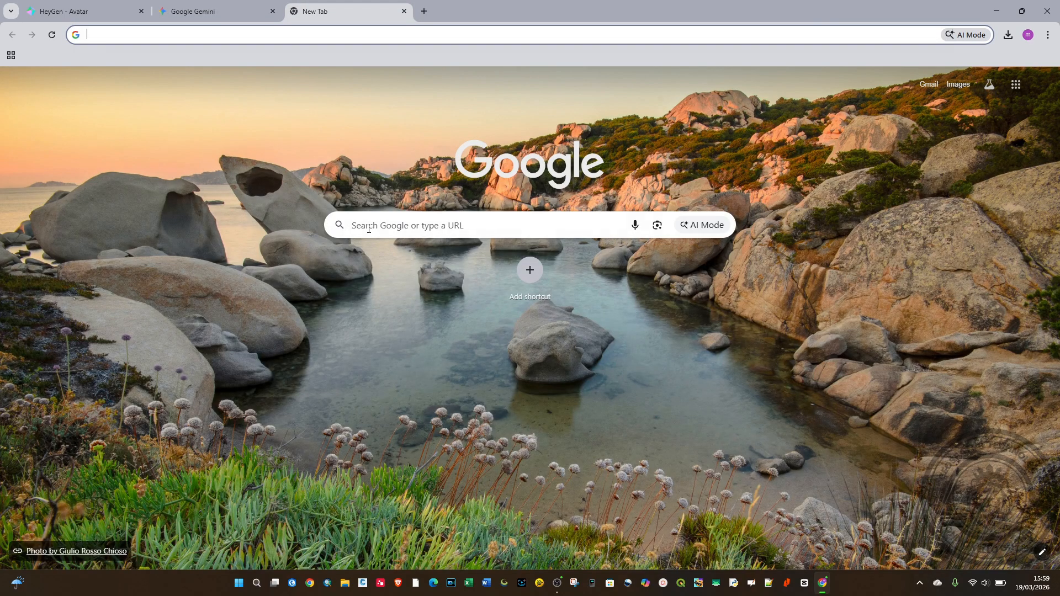
left_click(370, 228)
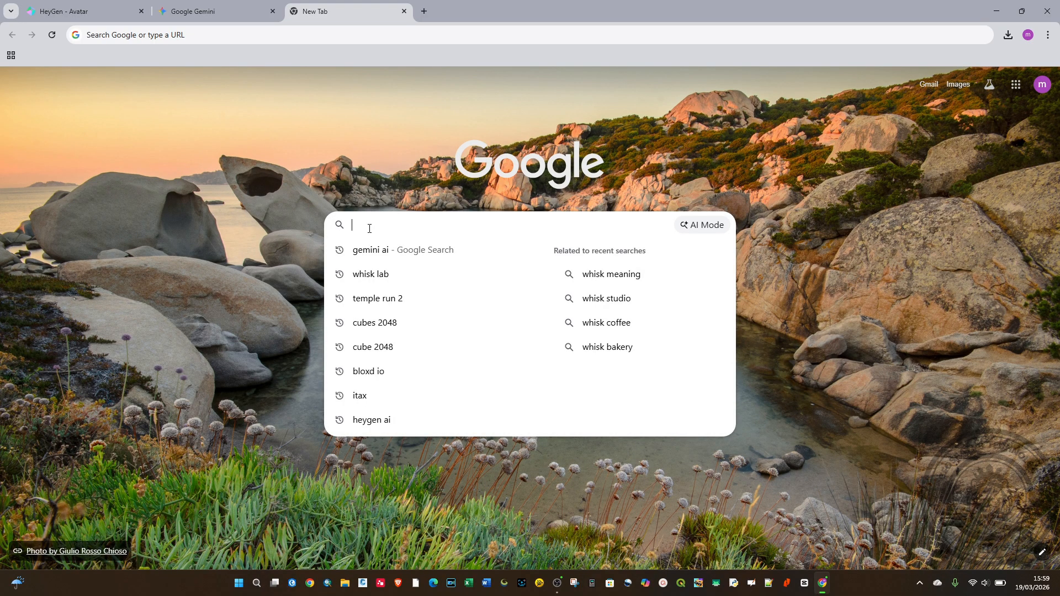
type("ch")
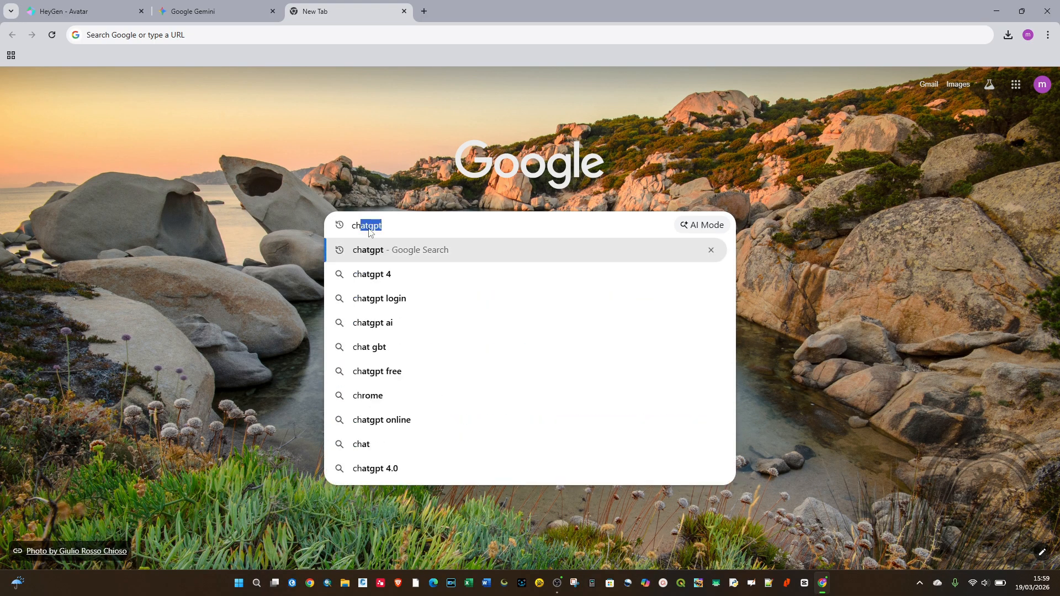
key("Return")
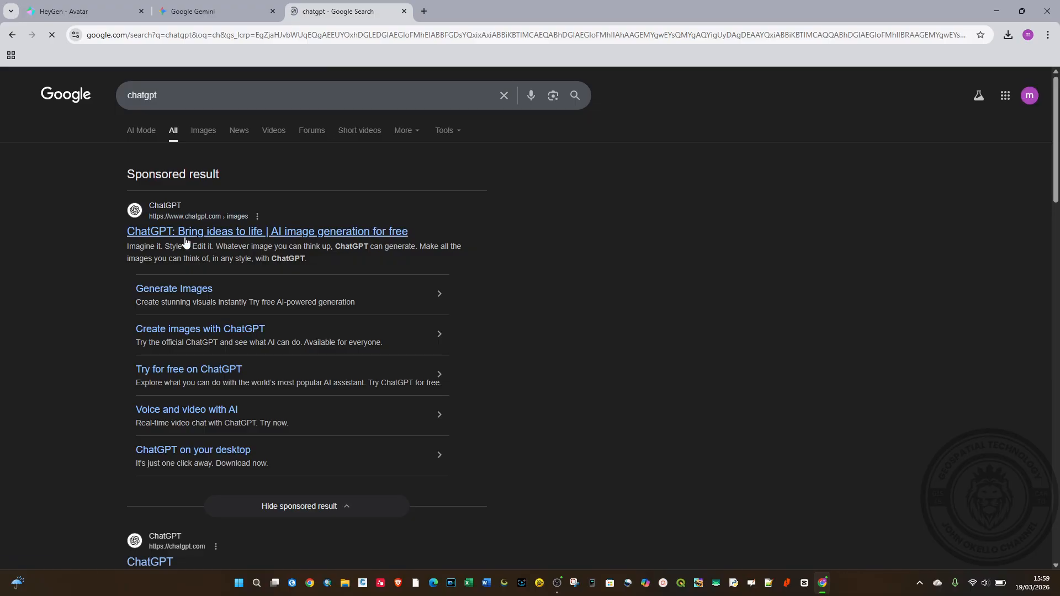
left_click(186, 243)
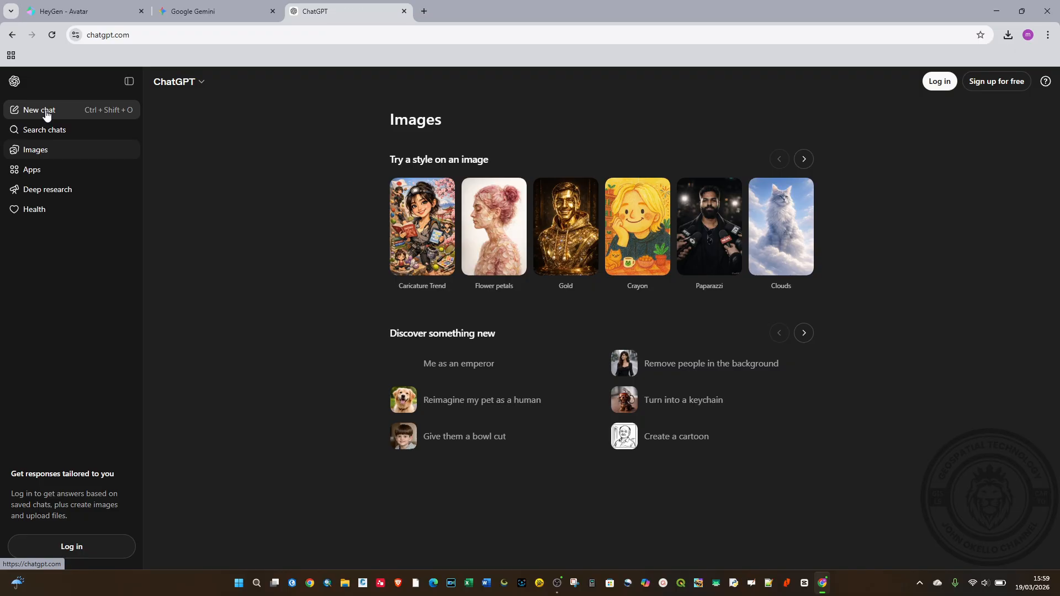
- Request a new ChatGPT chat and log in with the Google account instead of clearing the current chat
left_click(47, 112)
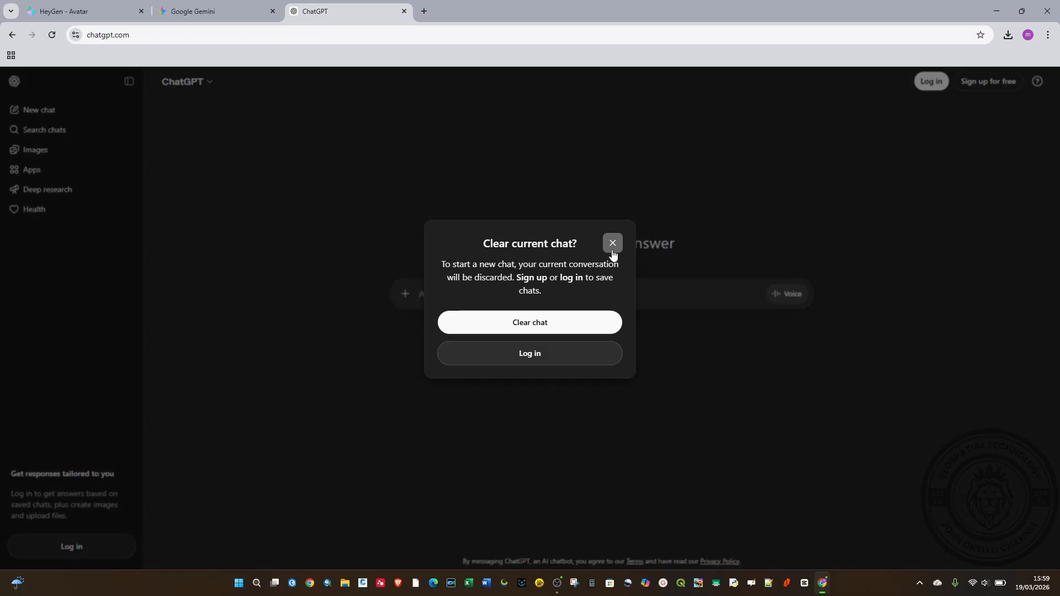
left_click(529, 352)
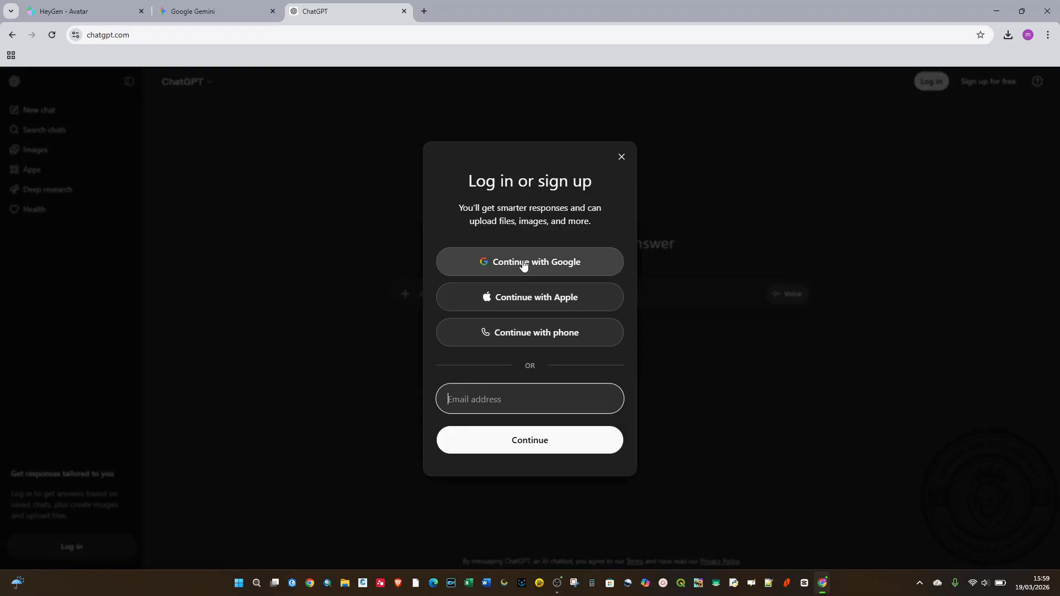
left_click(522, 262)
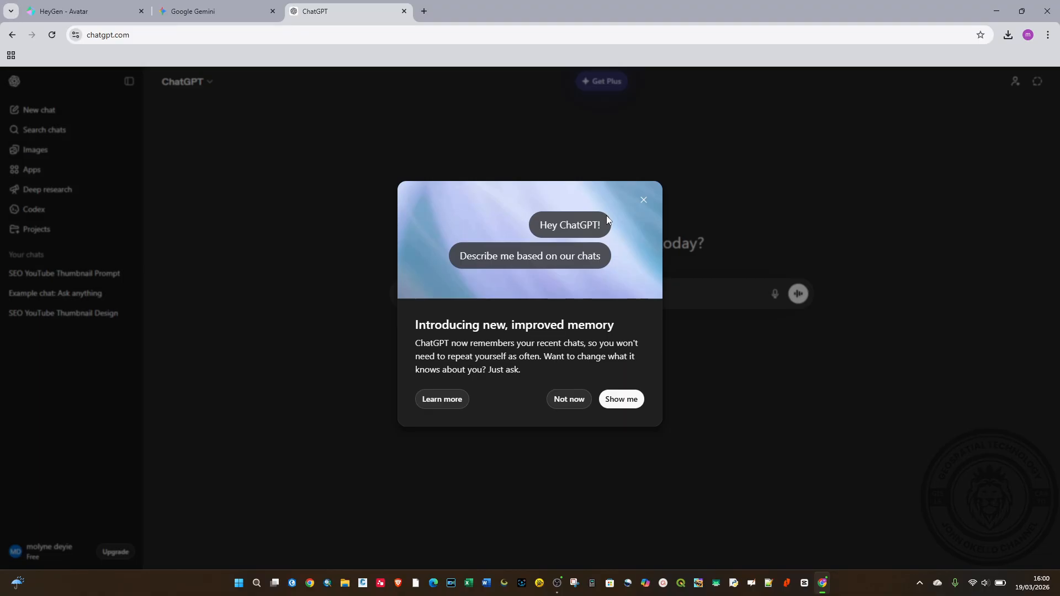
- Dismiss the memory announcement and ask ChatGPT to "give a short introduction into photogrammetry"
left_click(643, 200)
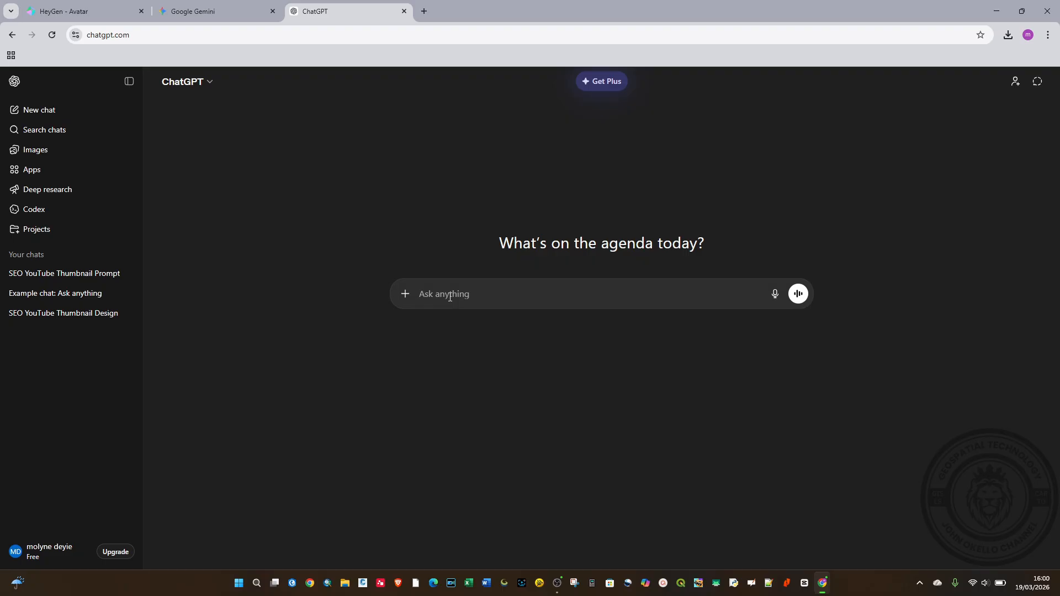
type("give a sho")
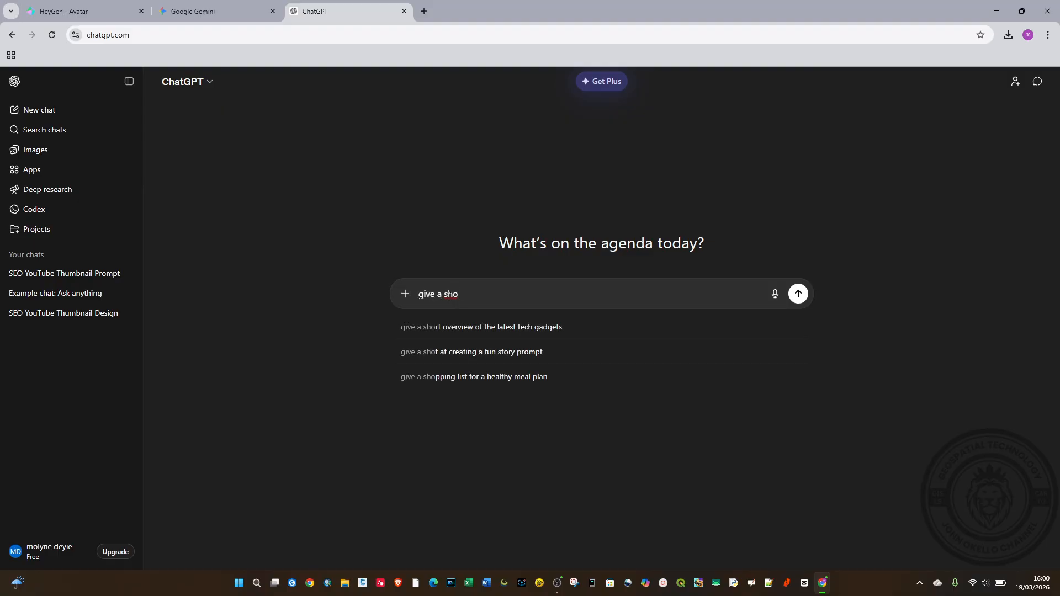
type("rt")
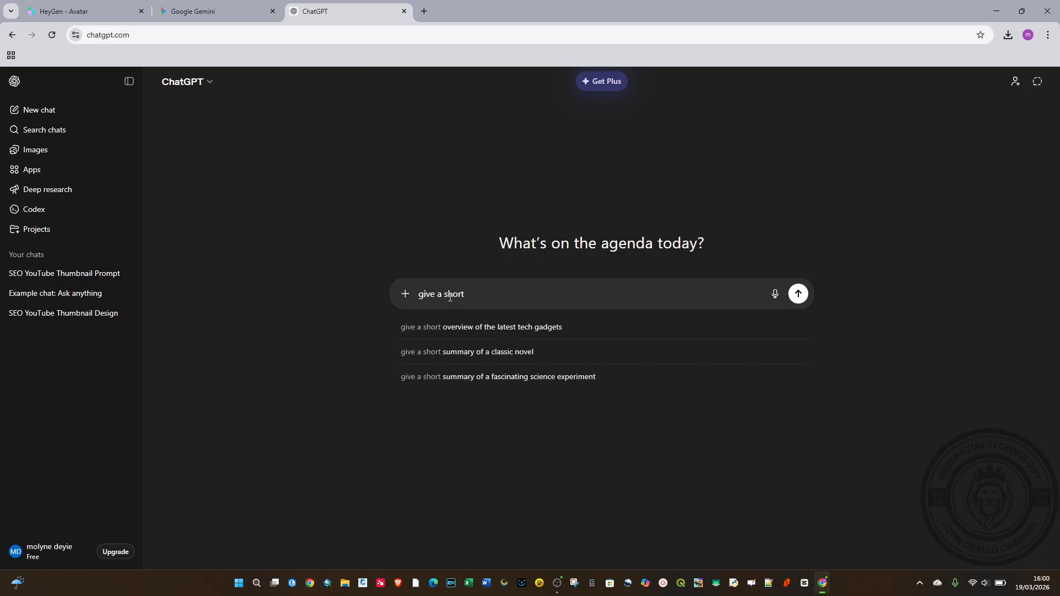
type(" intro")
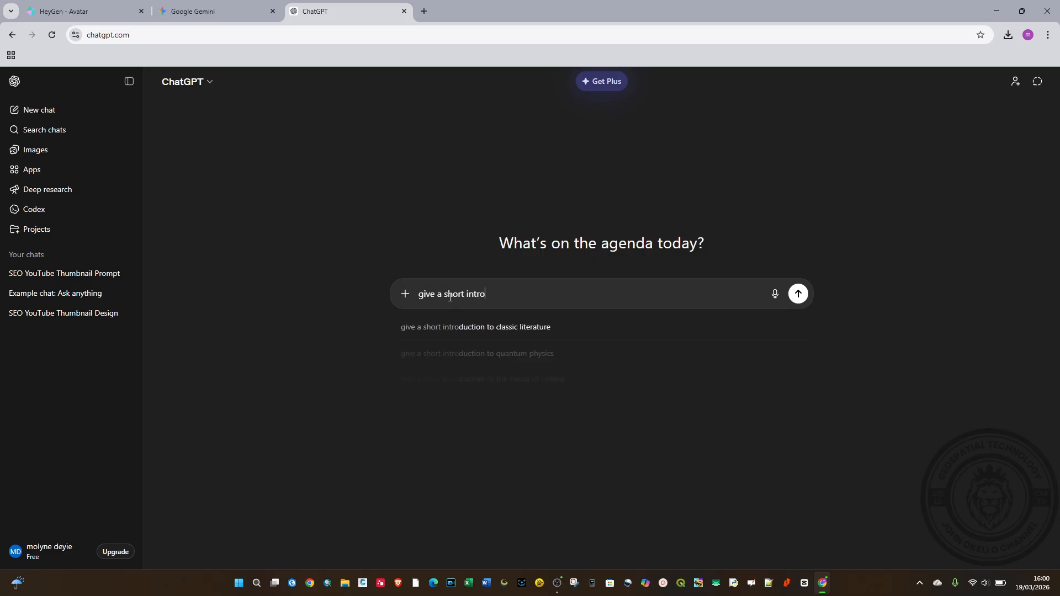
type("duction")
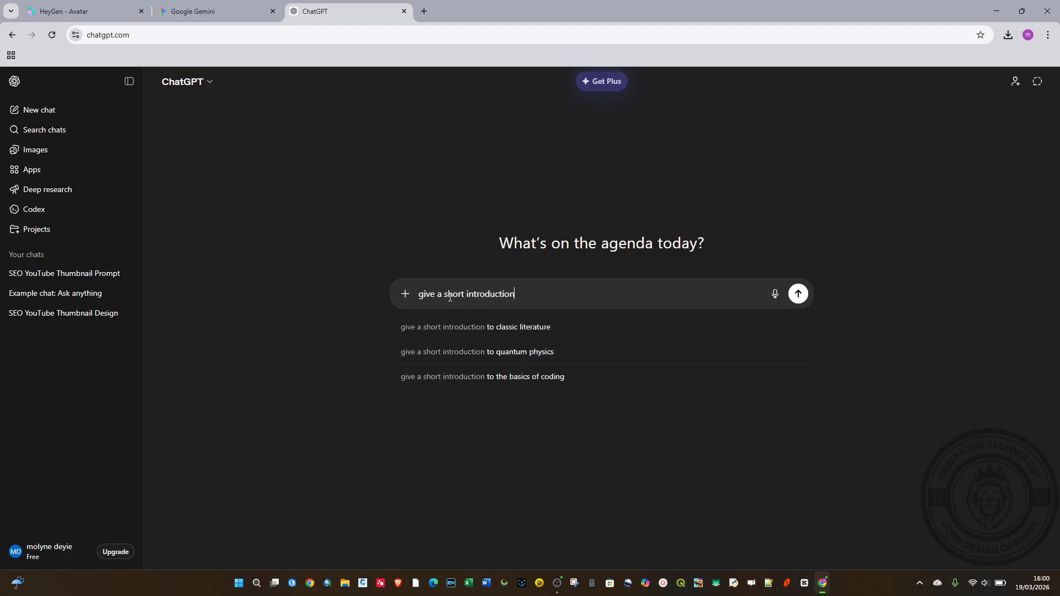
type(" into ph")
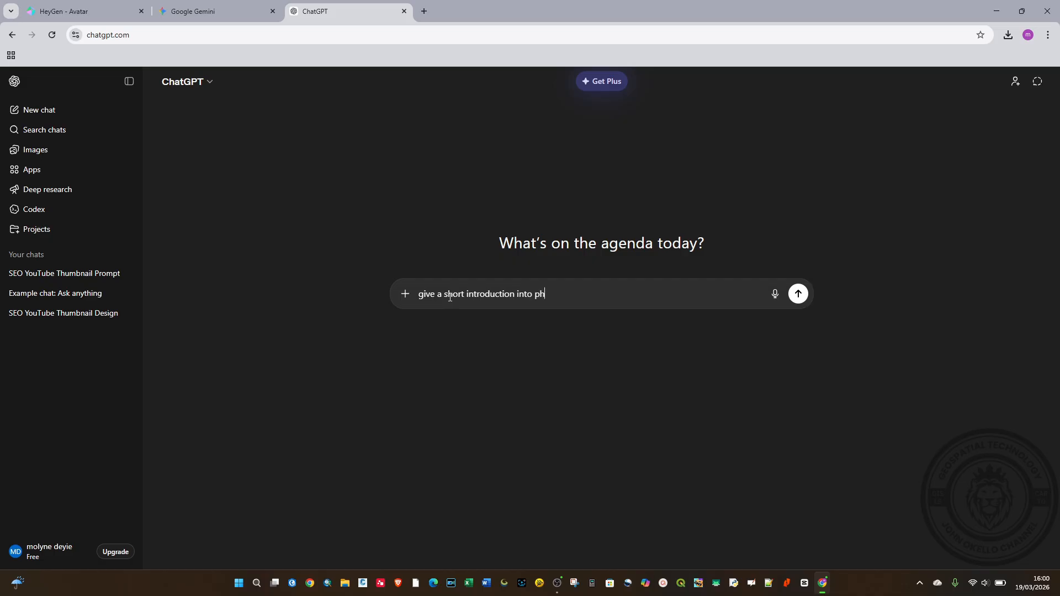
type("otogrammetry")
key("Return")
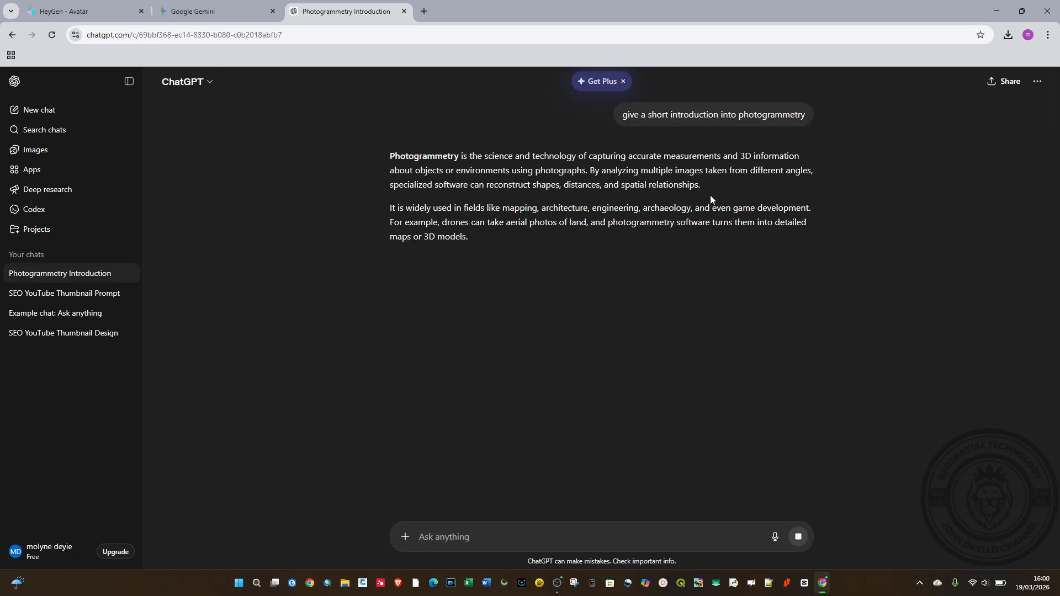
- Copy the first paragraph of the ChatGPT answer and paste it into the HeyGen photo-to-video script
left_click_drag(632, 174, 388, 156)
key("super+c")
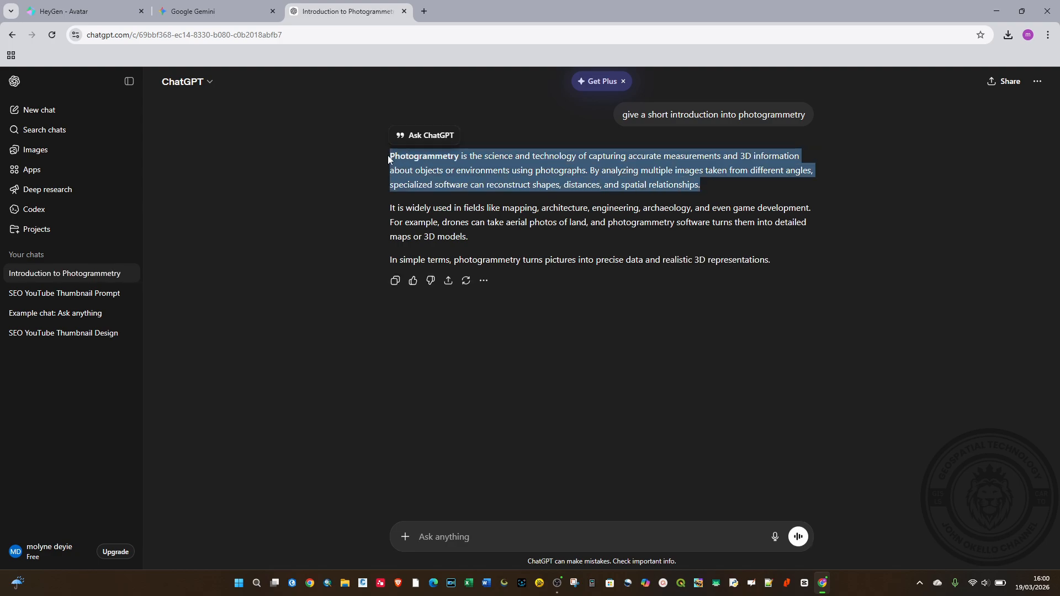
left_click(71, 11)
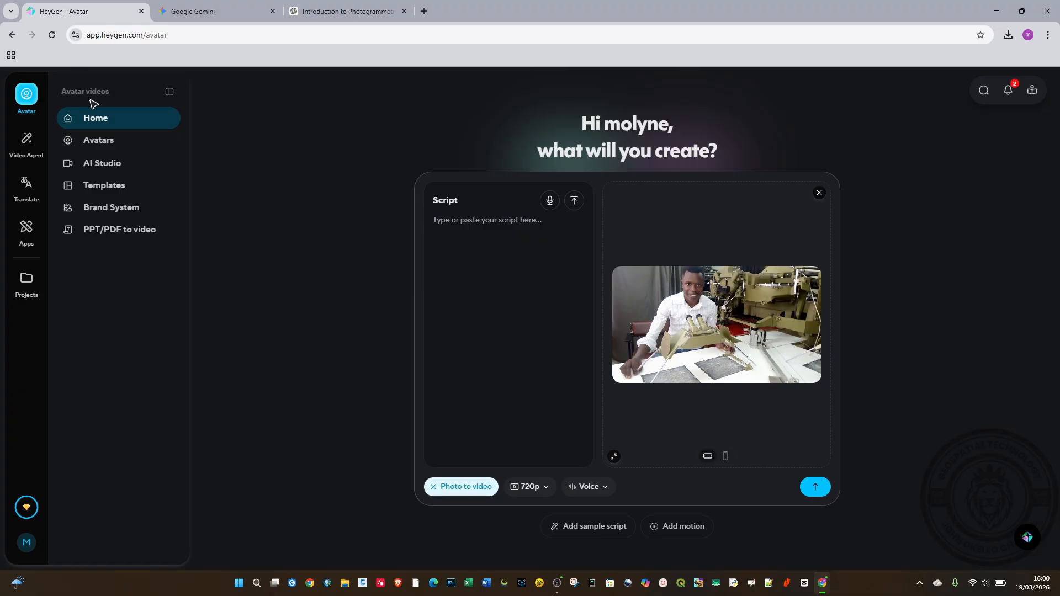
right_click(462, 229)
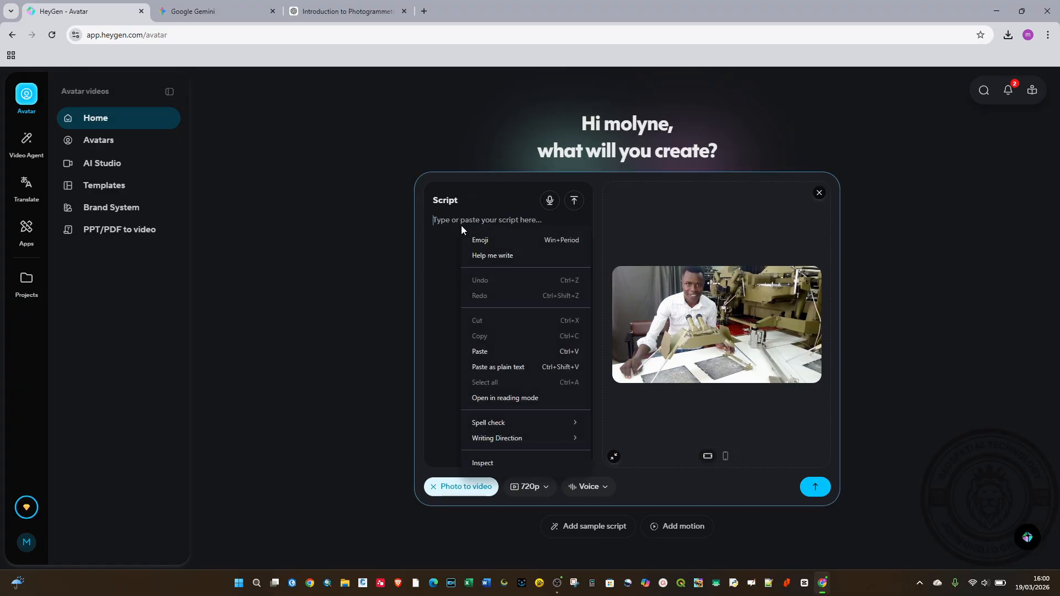
left_click(484, 351)
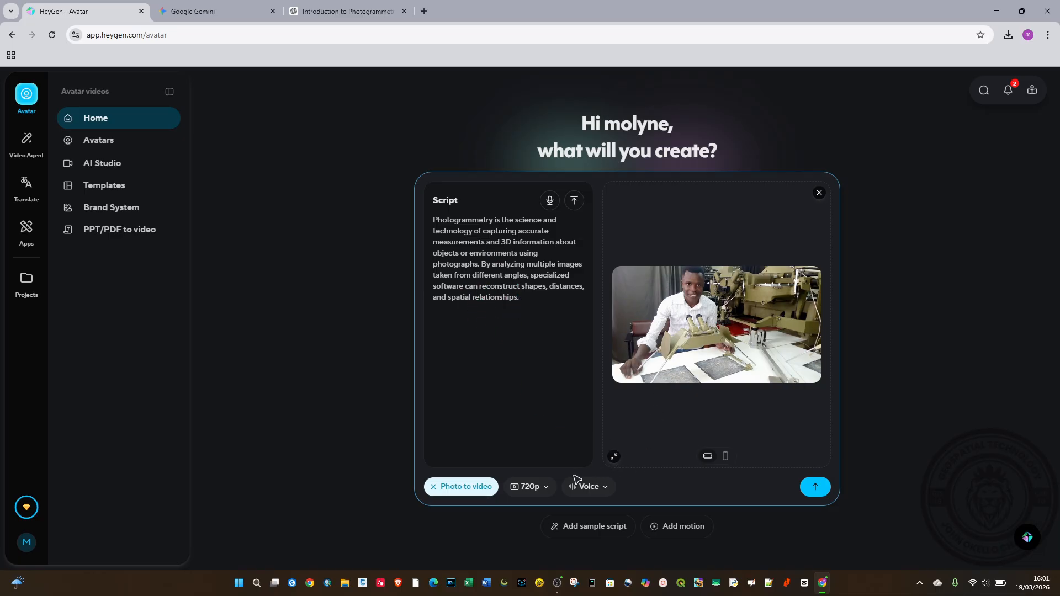
- Try to set the video resolution to 1080p, then dismiss the subscription plans
left_click(547, 492)
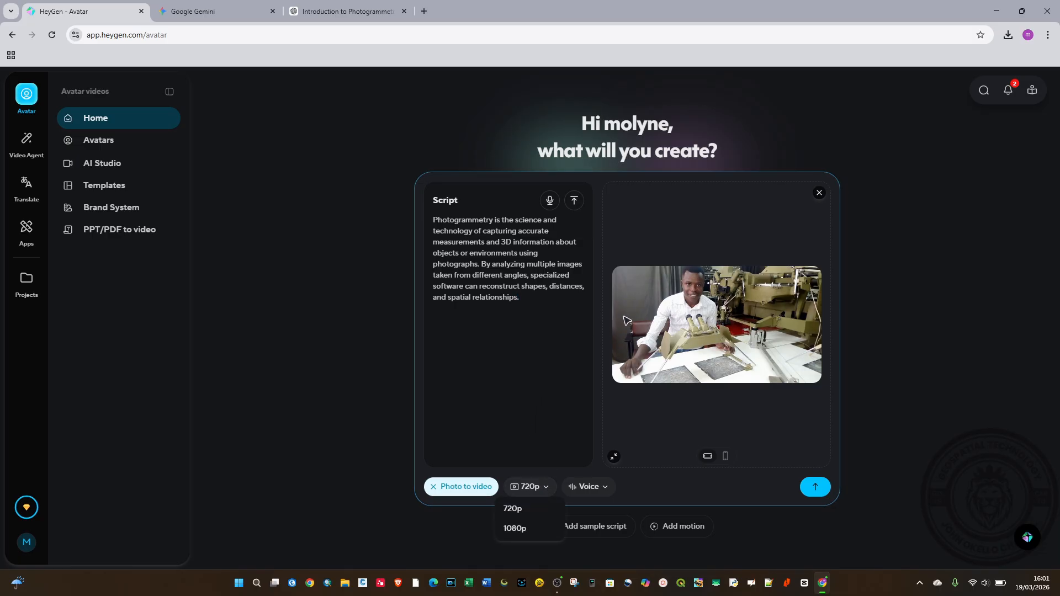
left_click(519, 529)
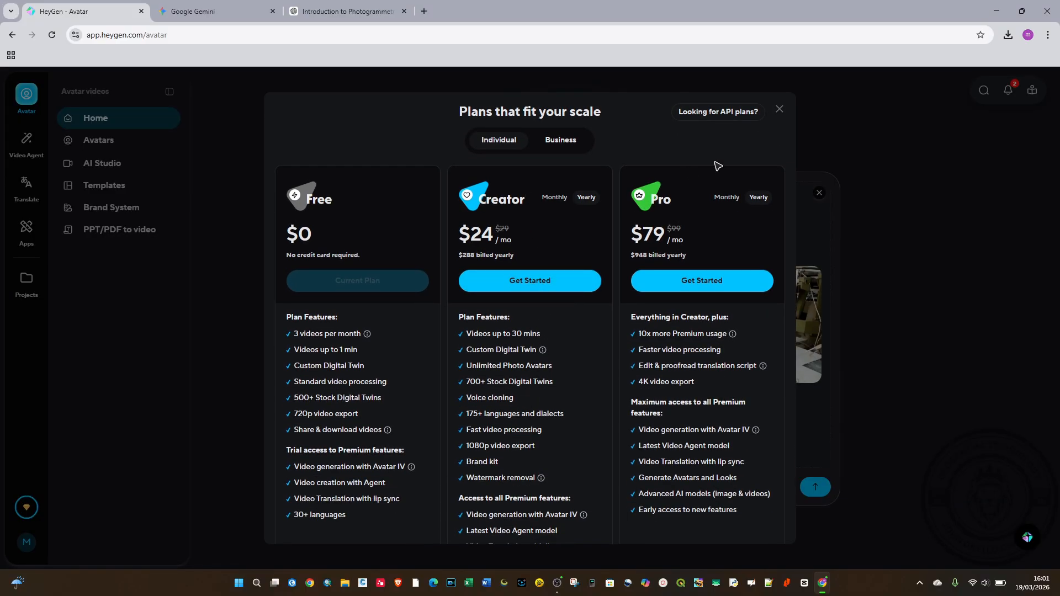
left_click(780, 109)
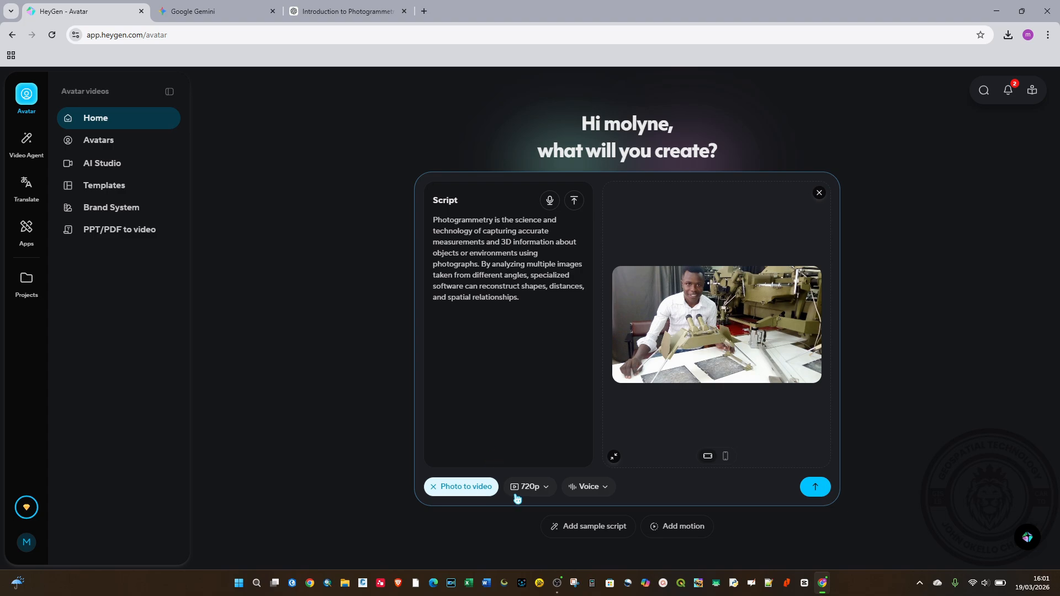
- Filter the voices in the HeyGen library by male gender and English (Kenya)
left_click(606, 492)
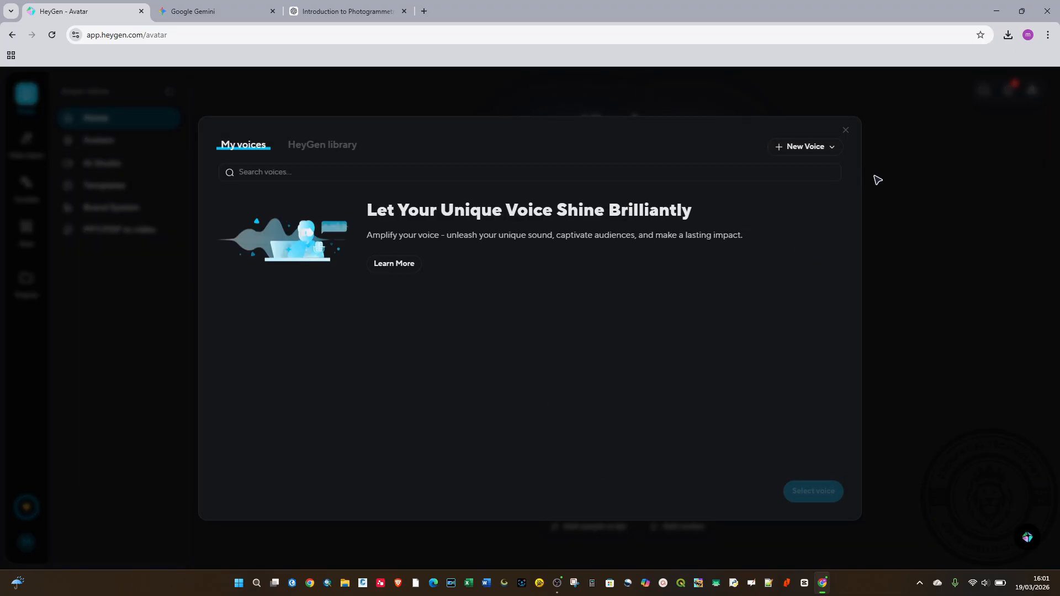
left_click(846, 131)
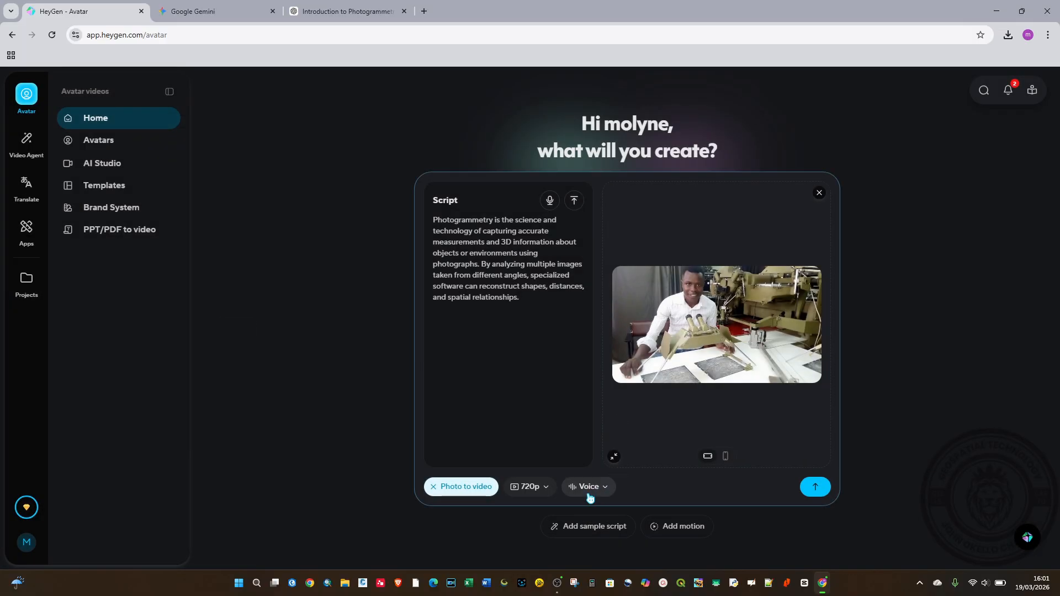
left_click(603, 488)
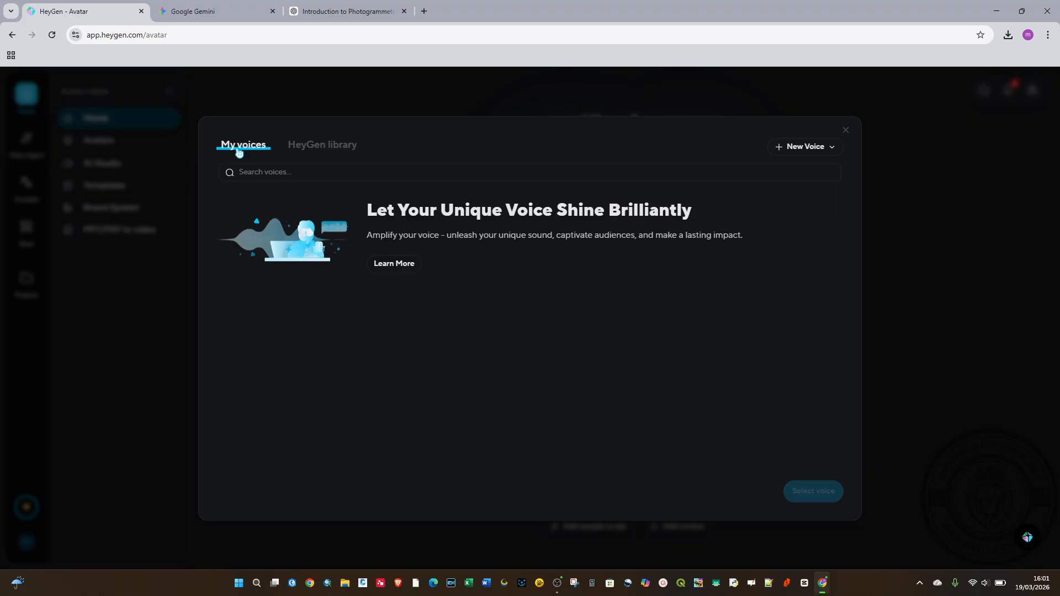
left_click(313, 151)
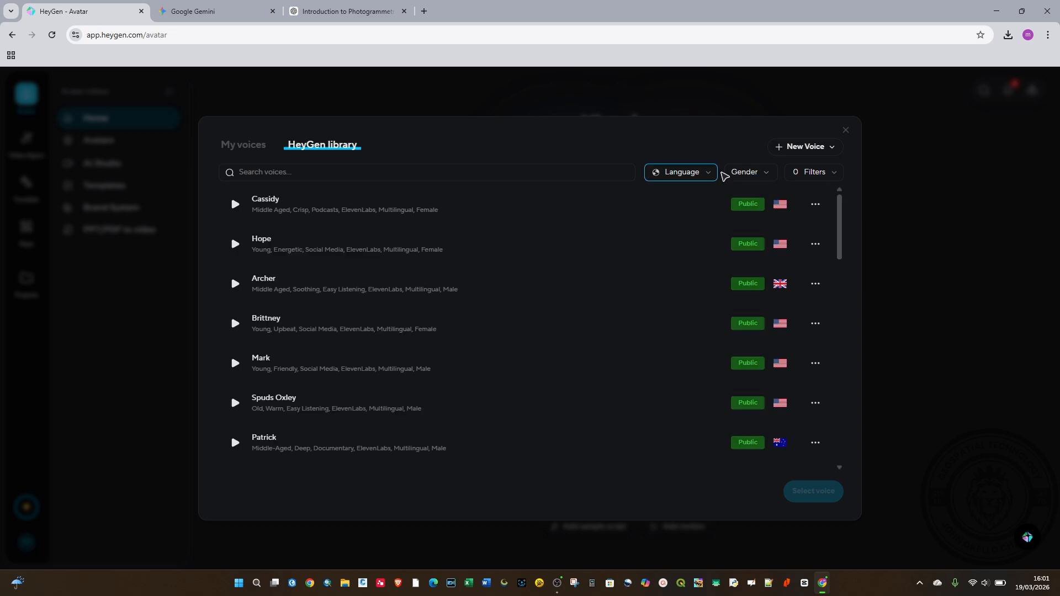
left_click(743, 176)
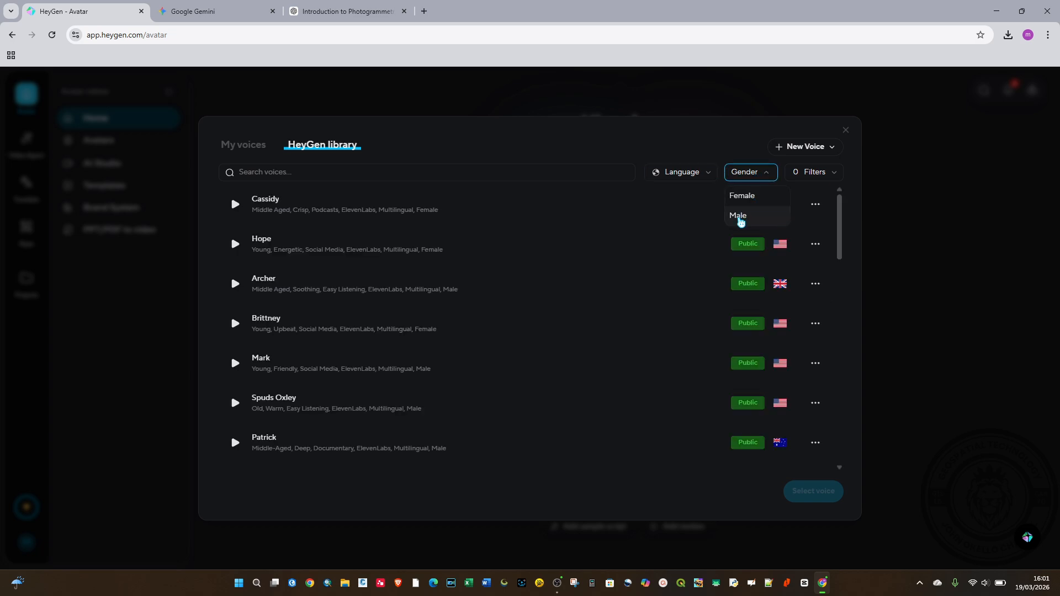
left_click(738, 216)
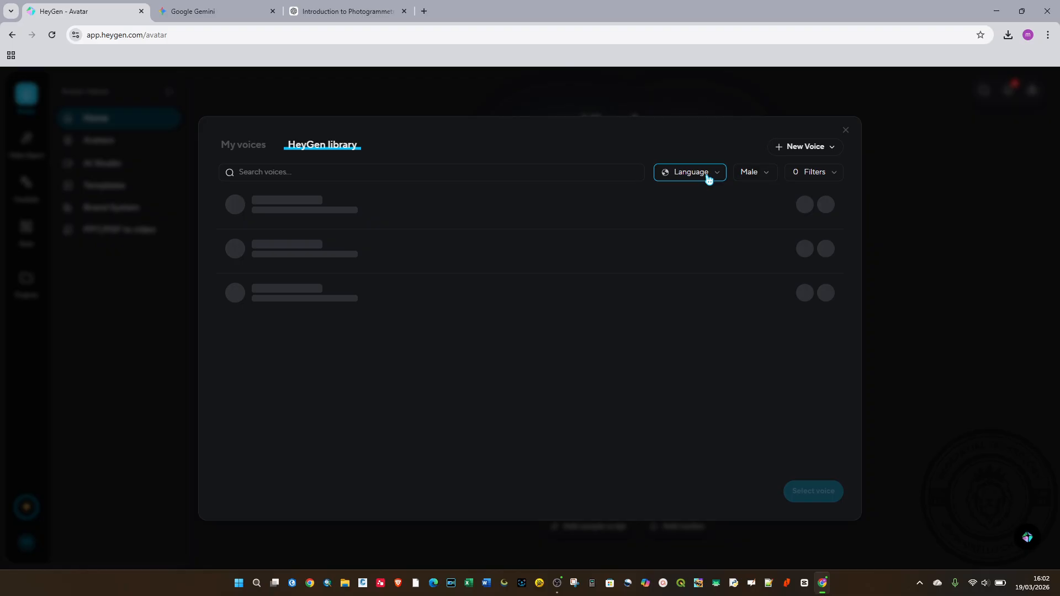
left_click(708, 179)
left_click(709, 178)
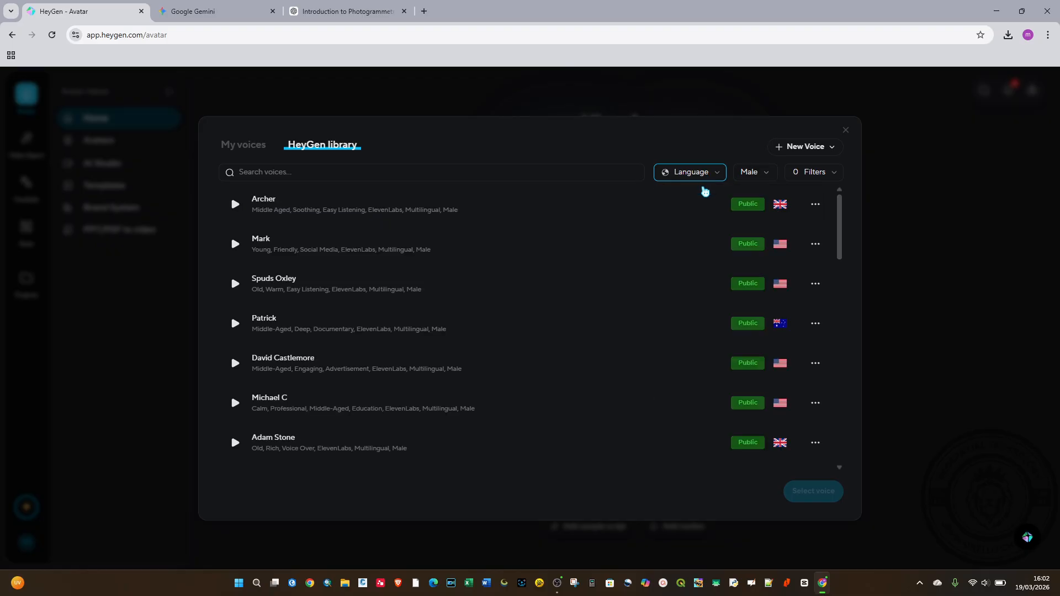
left_click(705, 177)
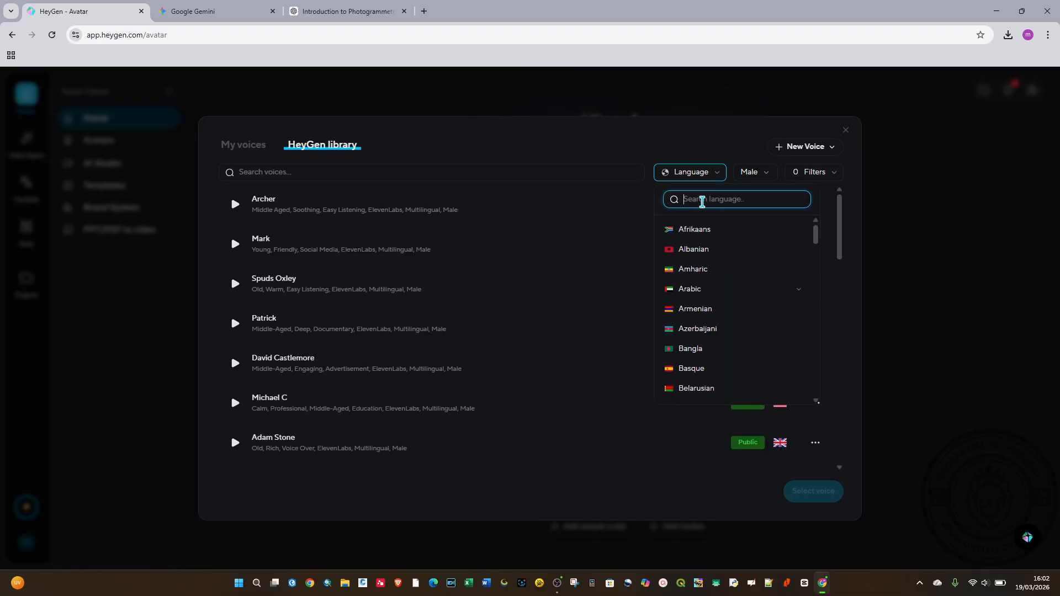
type("ke")
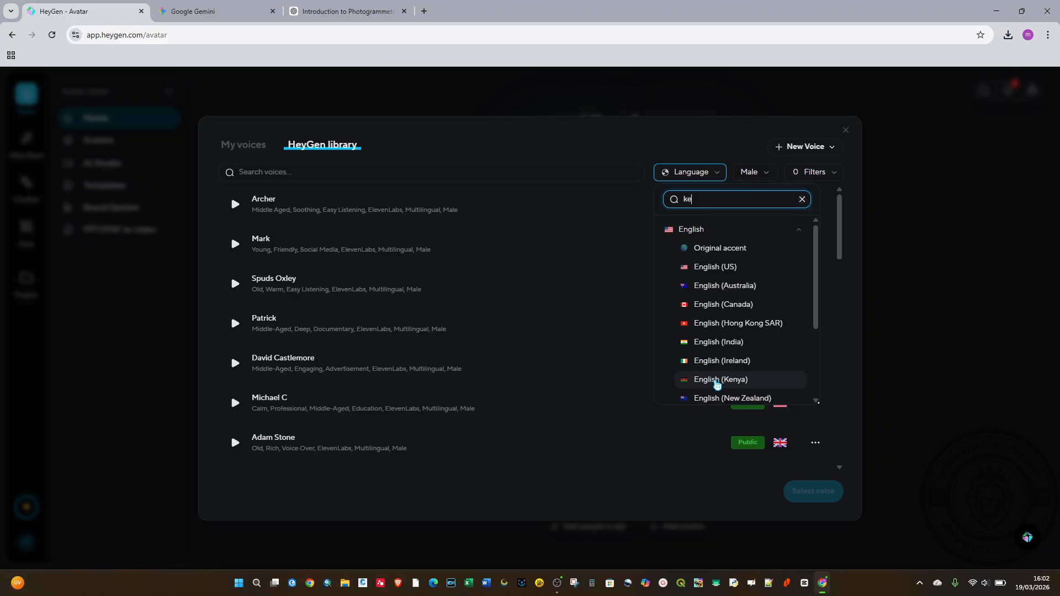
left_click(717, 381)
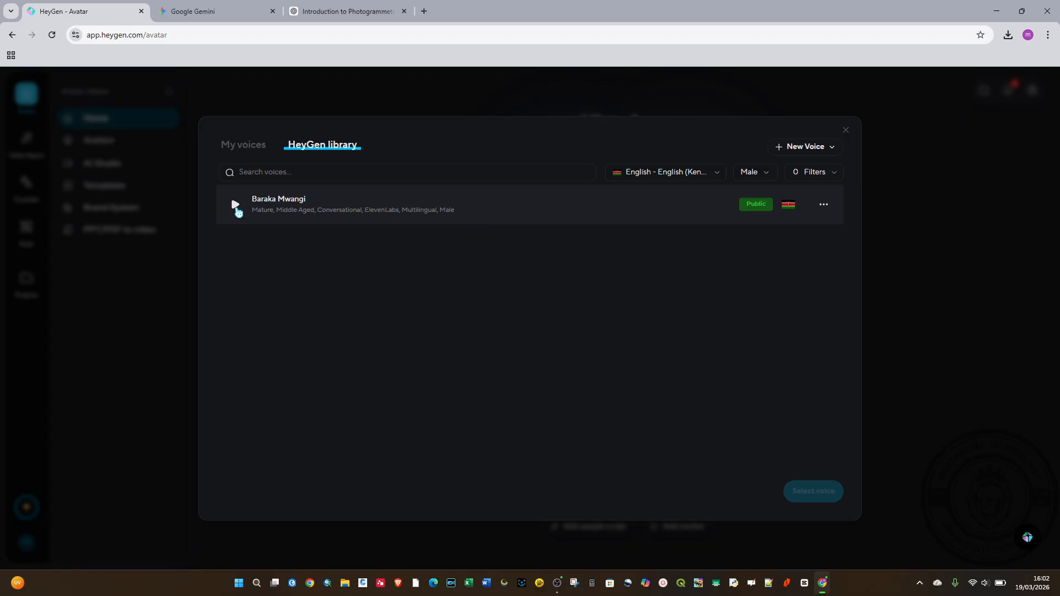
- Preview the listed Kenyan English male voice and select it as the video's voice
left_click(237, 206)
left_click(236, 205)
left_click(236, 211)
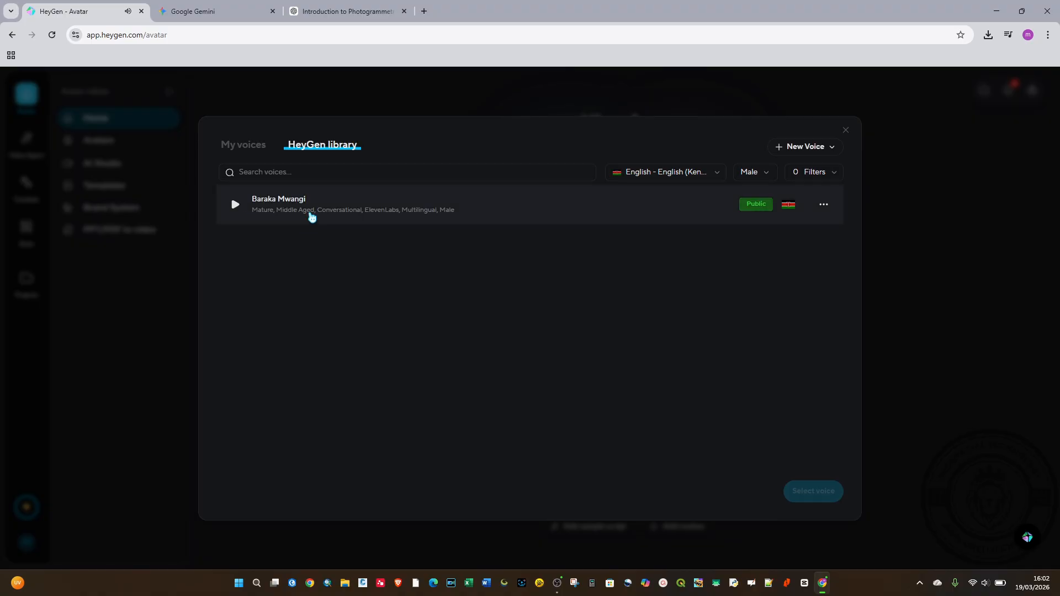
left_click(309, 208)
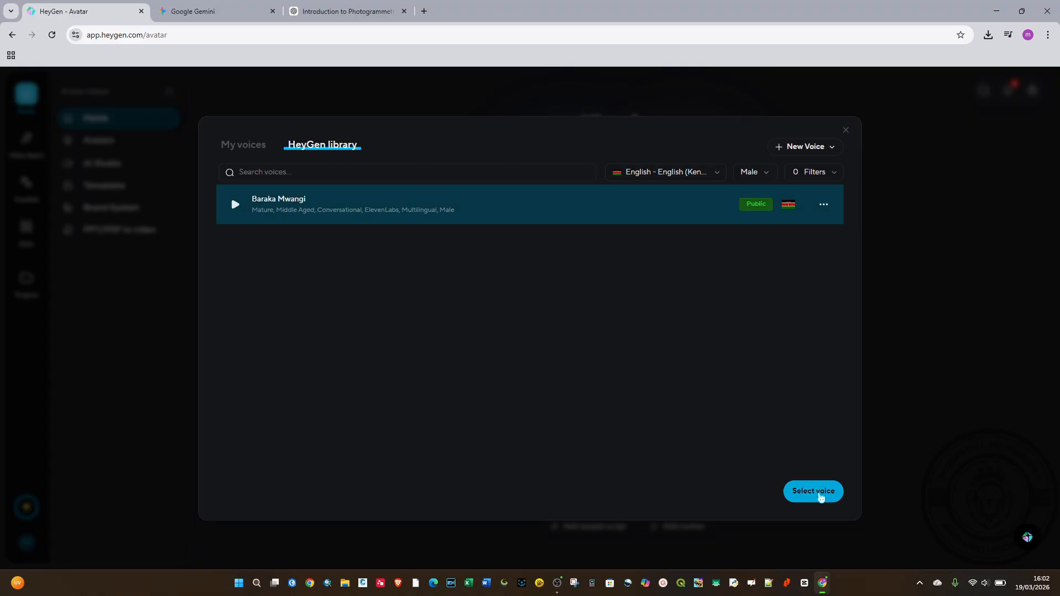
left_click(821, 498)
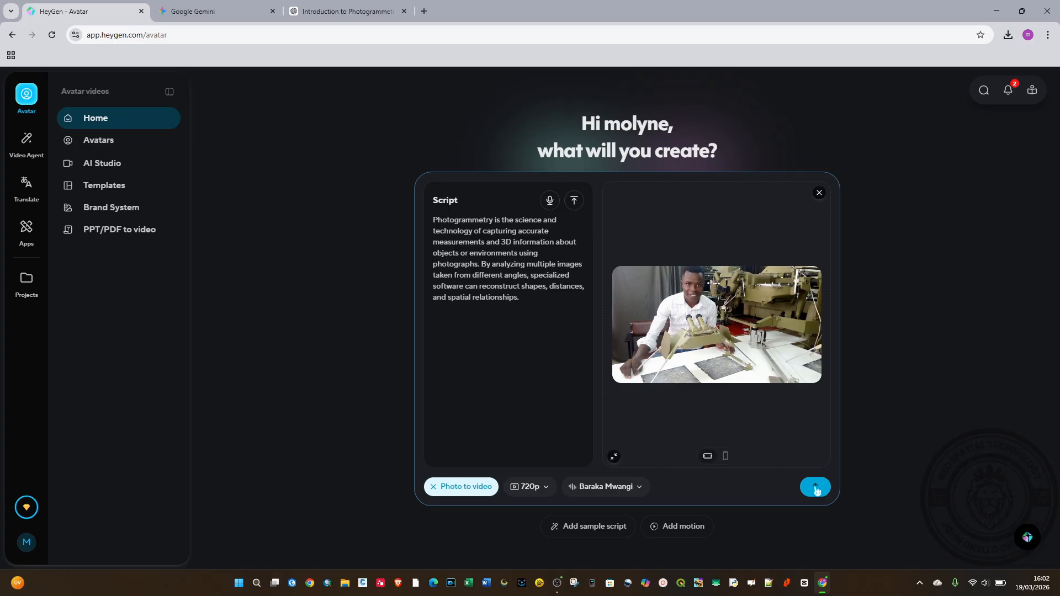
- Generate the photo video and open the finished Avatar IV Video from the recent projects
left_click(816, 488)
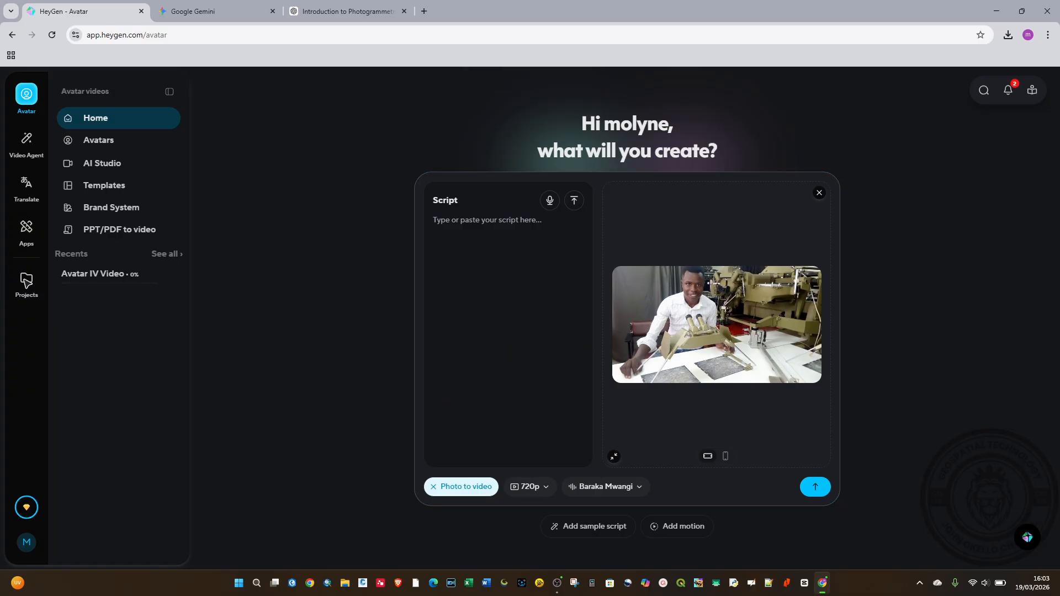
mouse_move(100, 292)
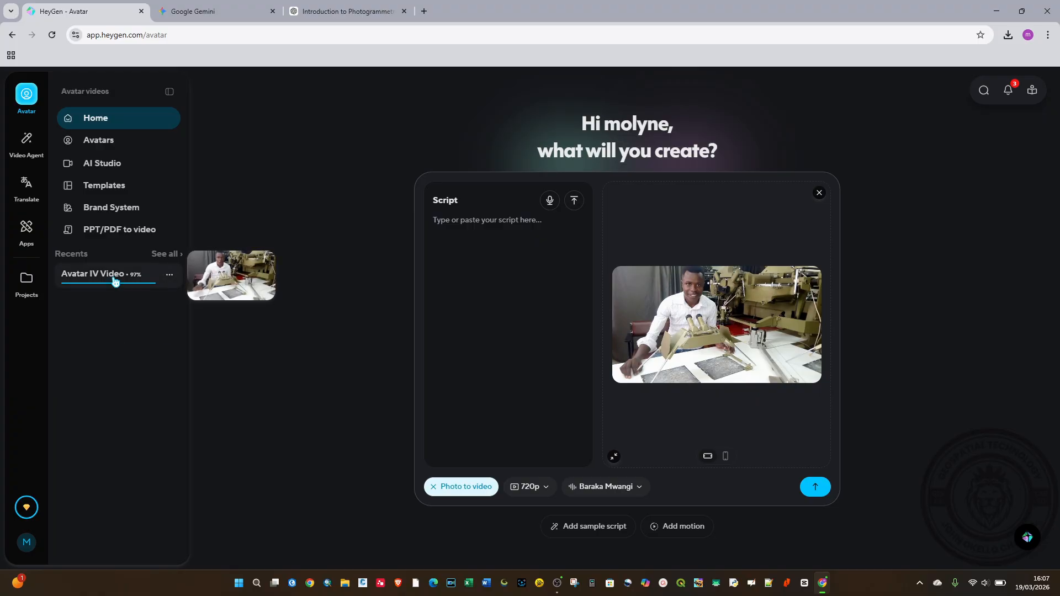
left_click(115, 279)
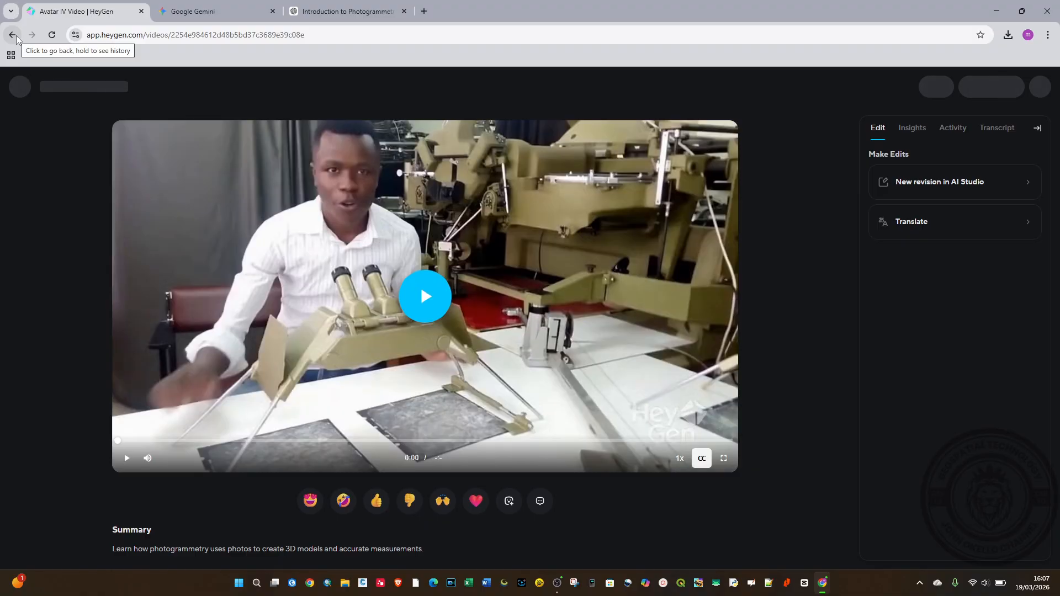
left_click(16, 36)
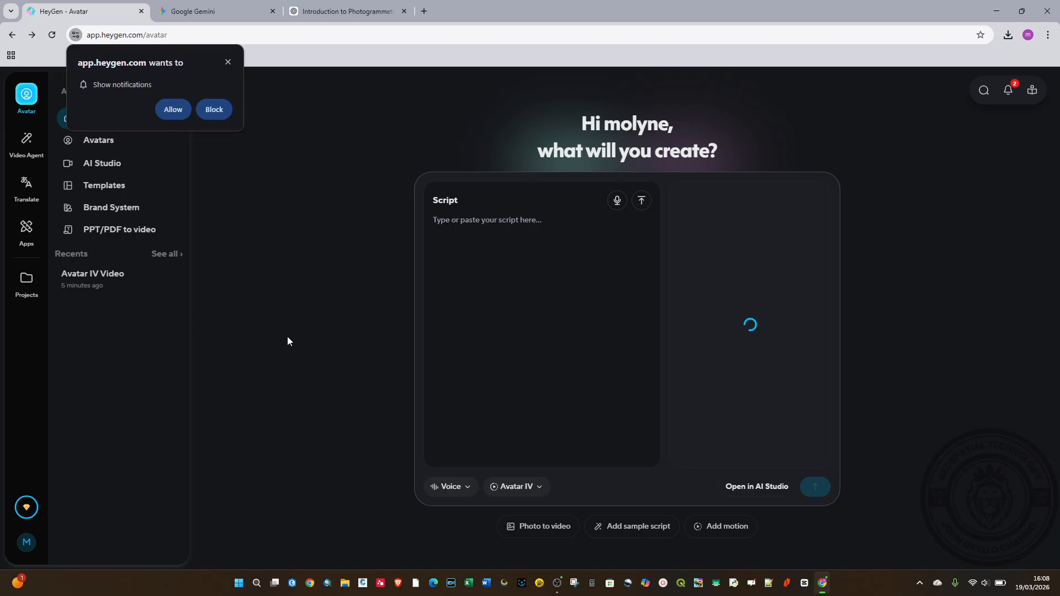
left_click(117, 283)
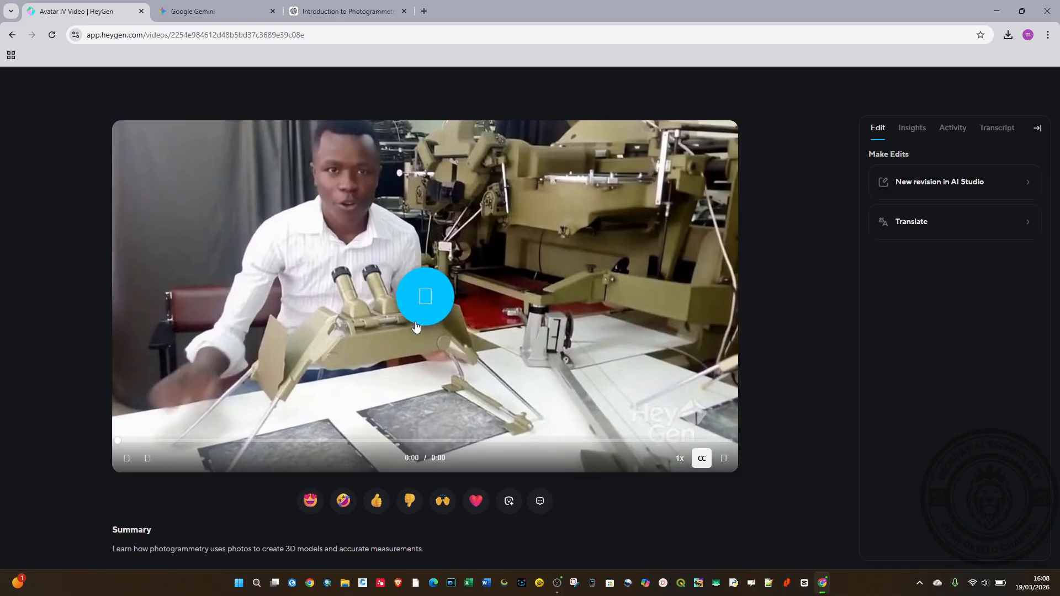
- Play the generated Avatar IV video and save it to the Downloads folder as an MP4 named Photogrammetry Video
left_click(426, 301)
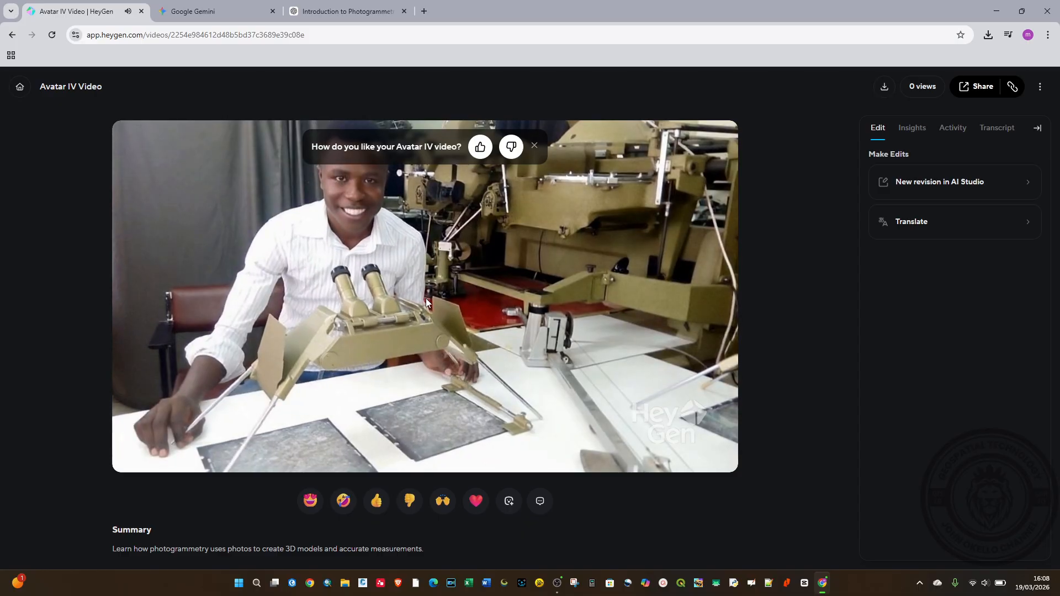
mouse_move(380, 417)
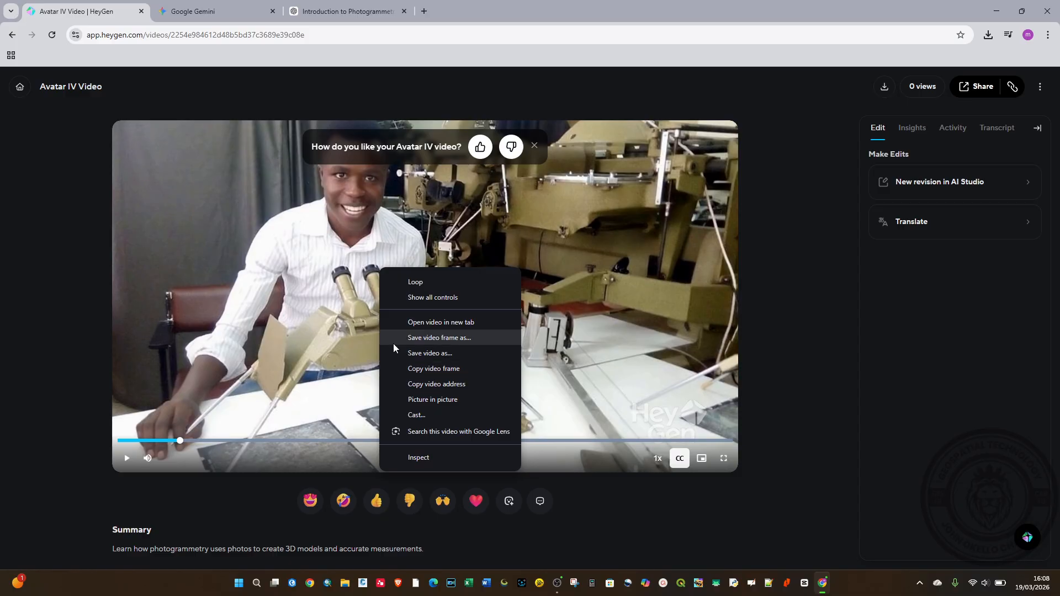
left_click(433, 353)
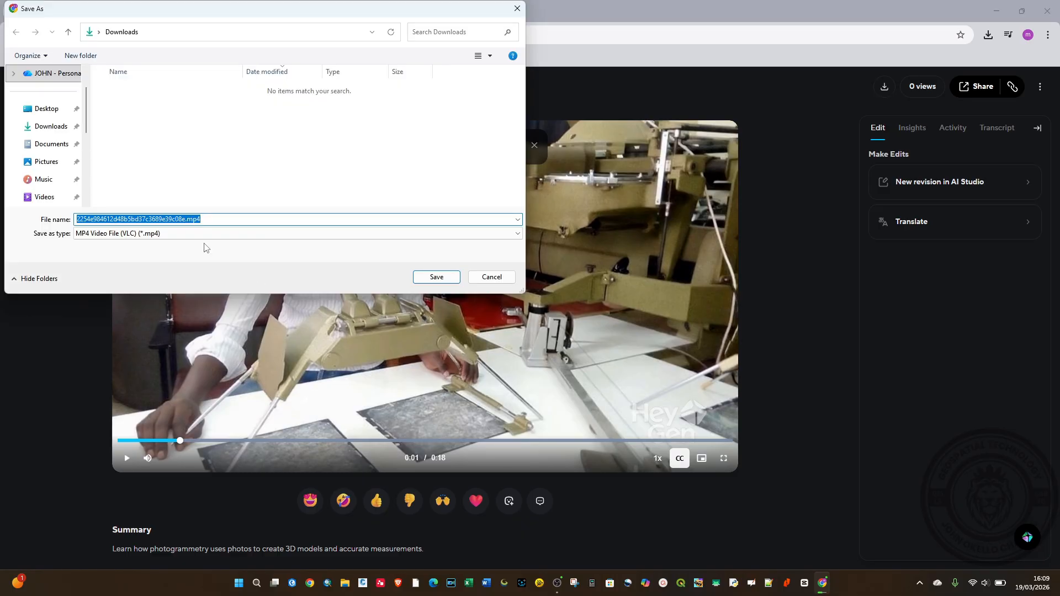
type("P")
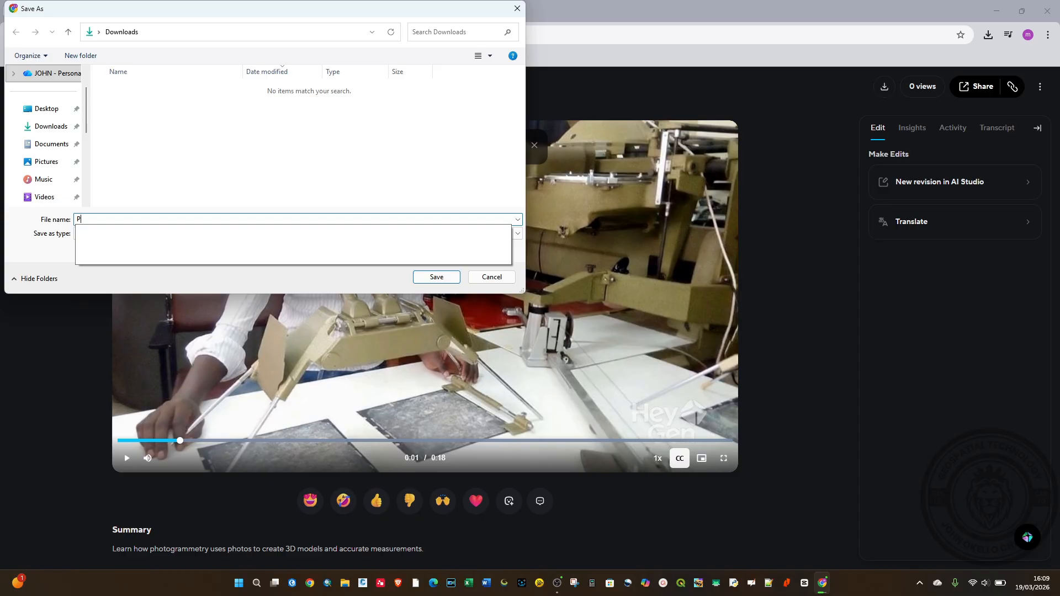
type("hoto")
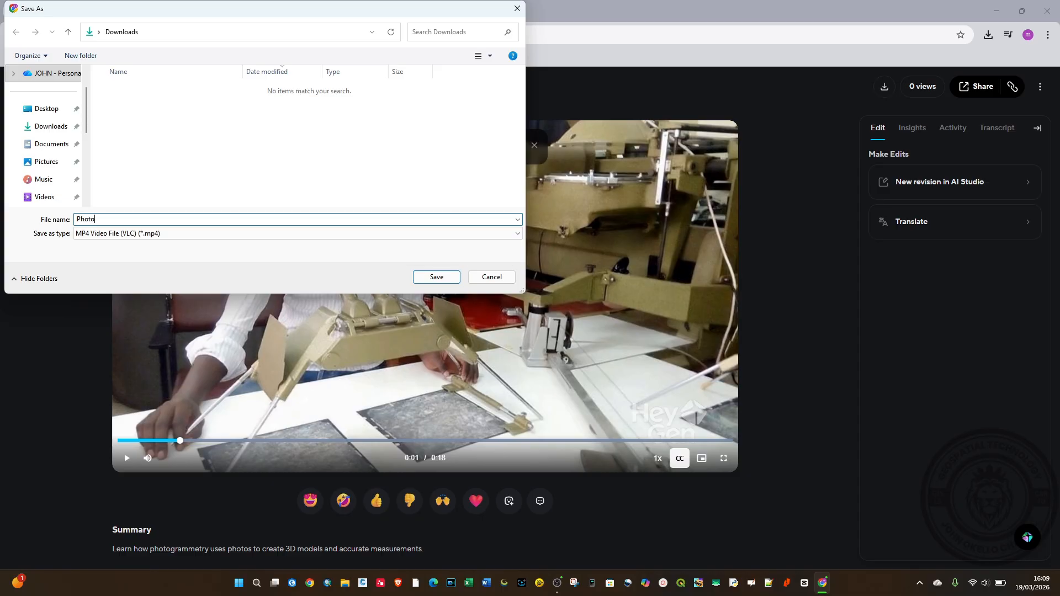
type("grammetry Video")
key("Return")
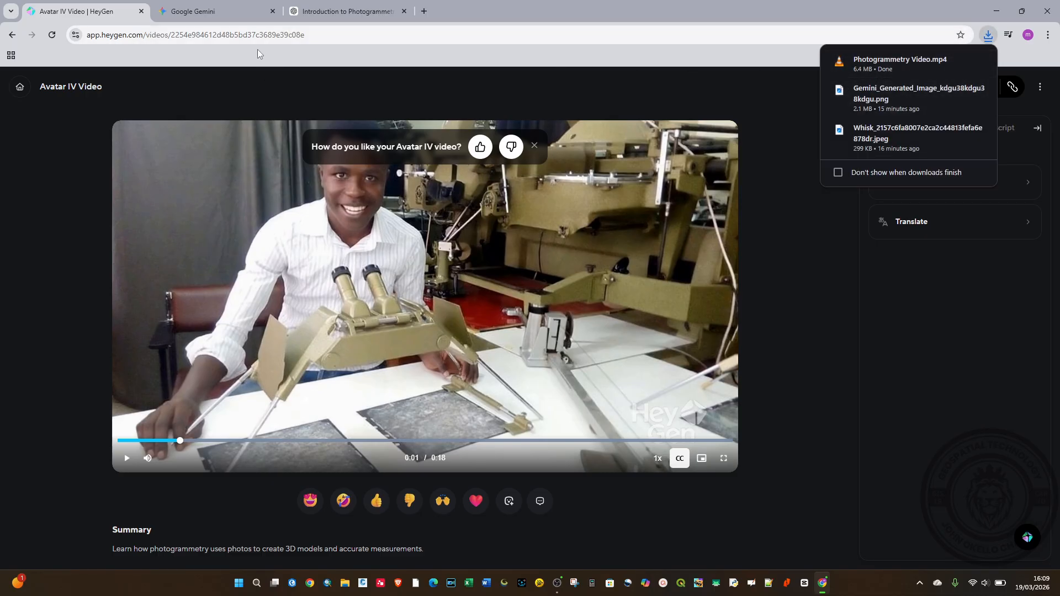
- Close the browser and move Photogrammetry Video.mp4 from the Downloads folder to the desktop
left_click(1047, 11)
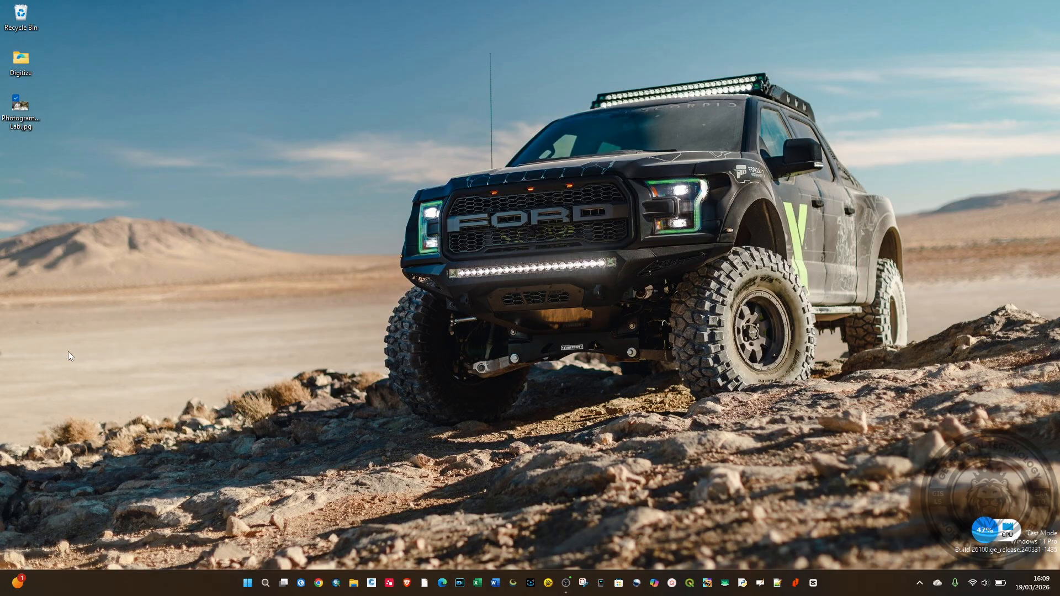
key("super+e")
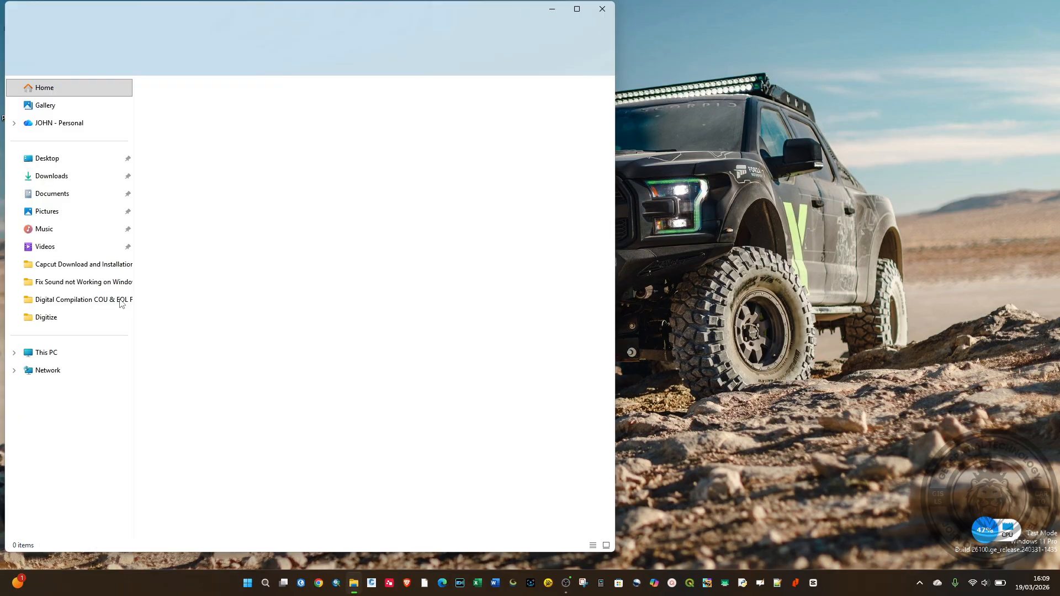
left_click(54, 182)
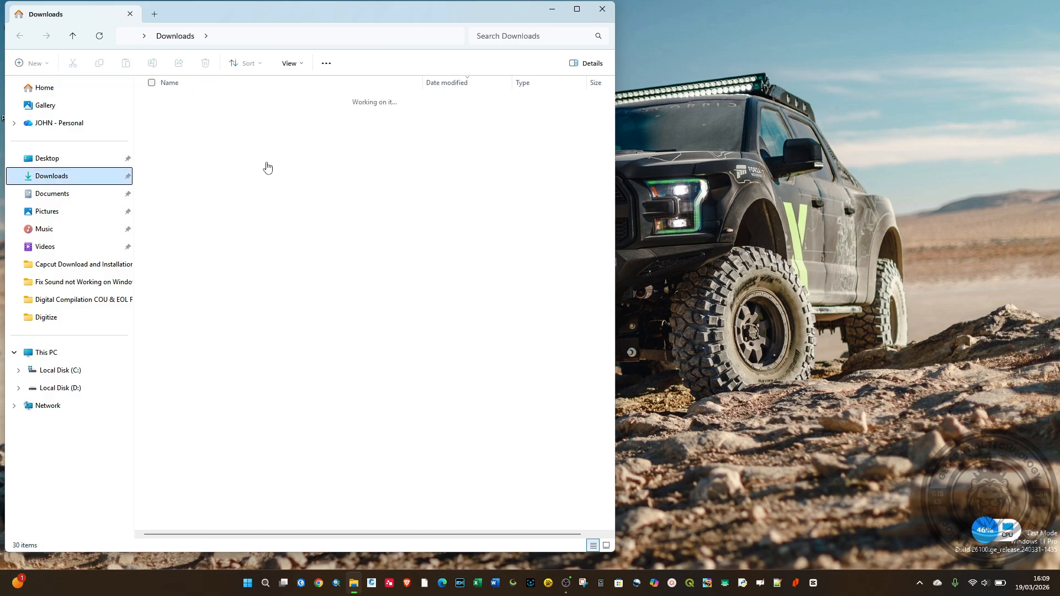
left_click(232, 120)
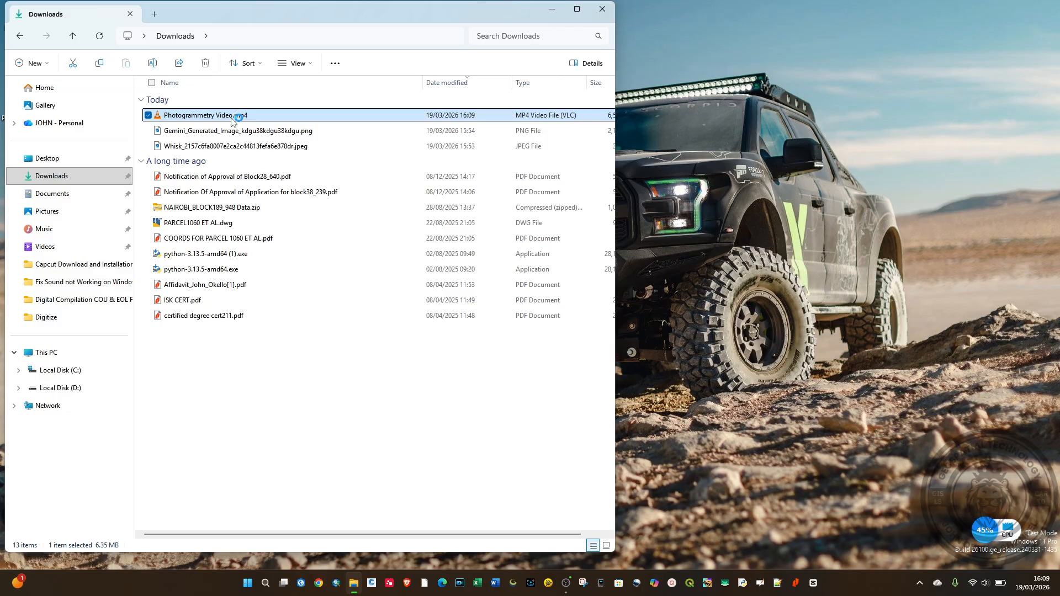
right_click(232, 119)
left_click(252, 134)
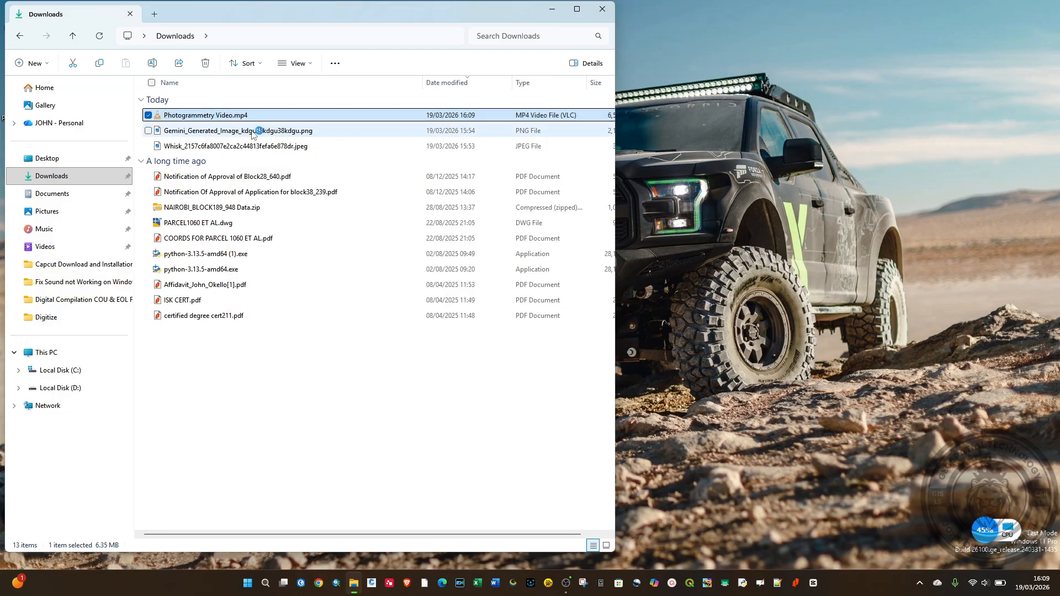
left_click(602, 9)
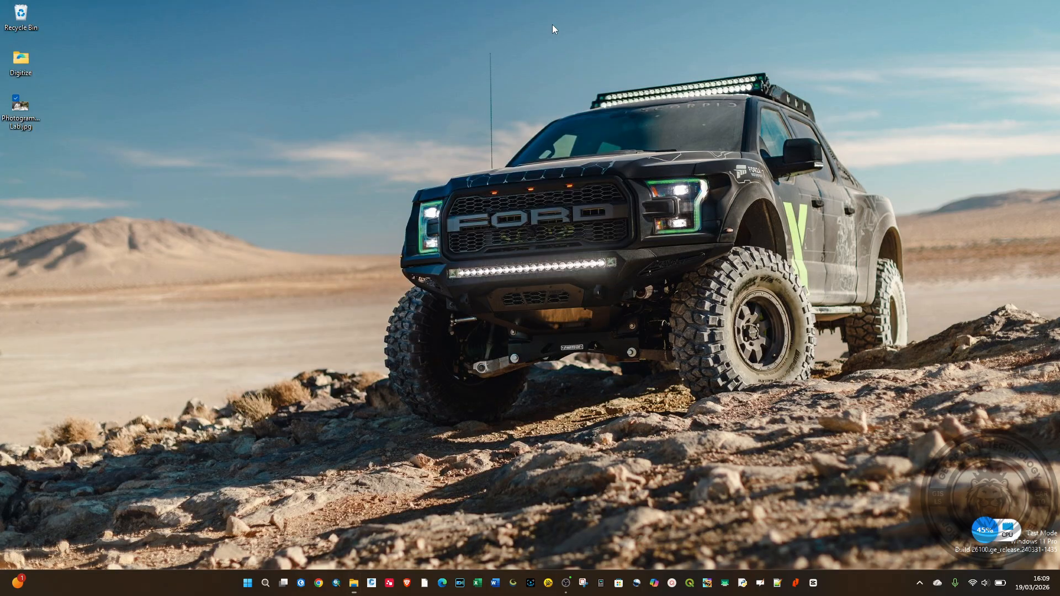
right_click(231, 137)
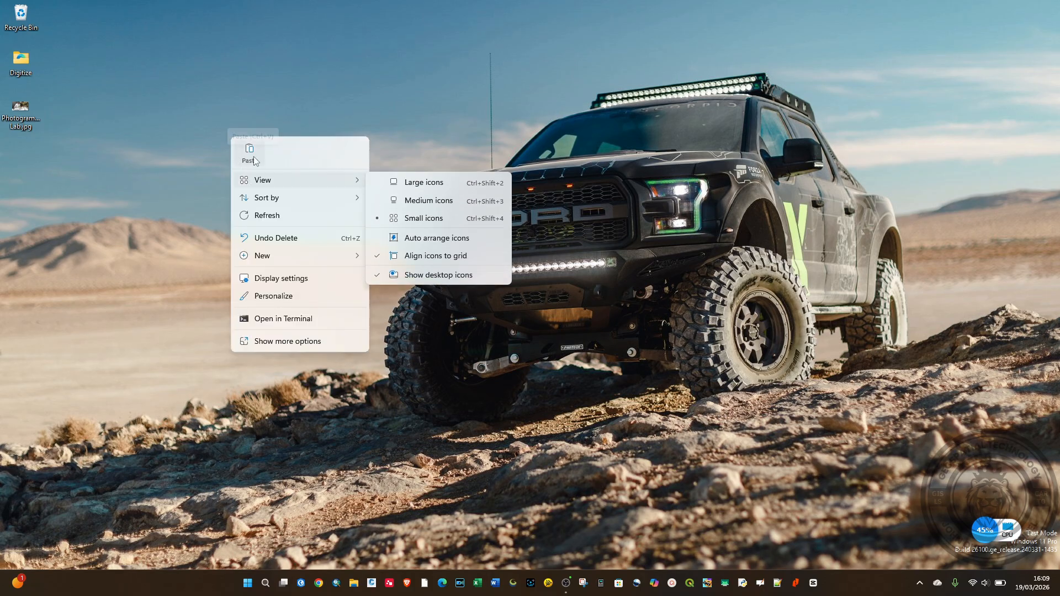
left_click(249, 155)
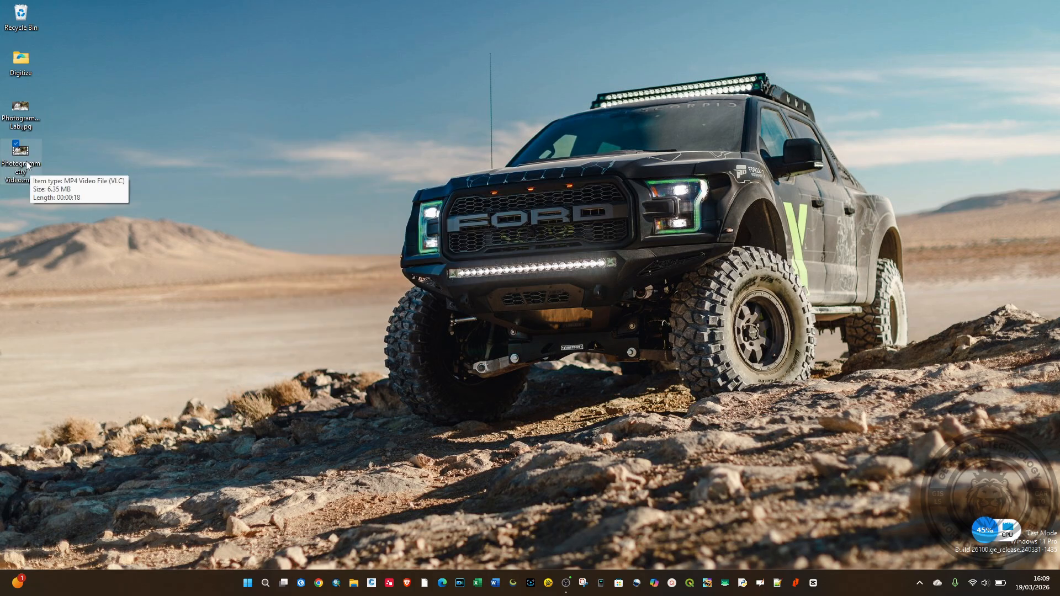
- Play Photogrammetry Video.mp4 from the desktop in VLC media player, declining the player update, and view it full screen
double_click(27, 164)
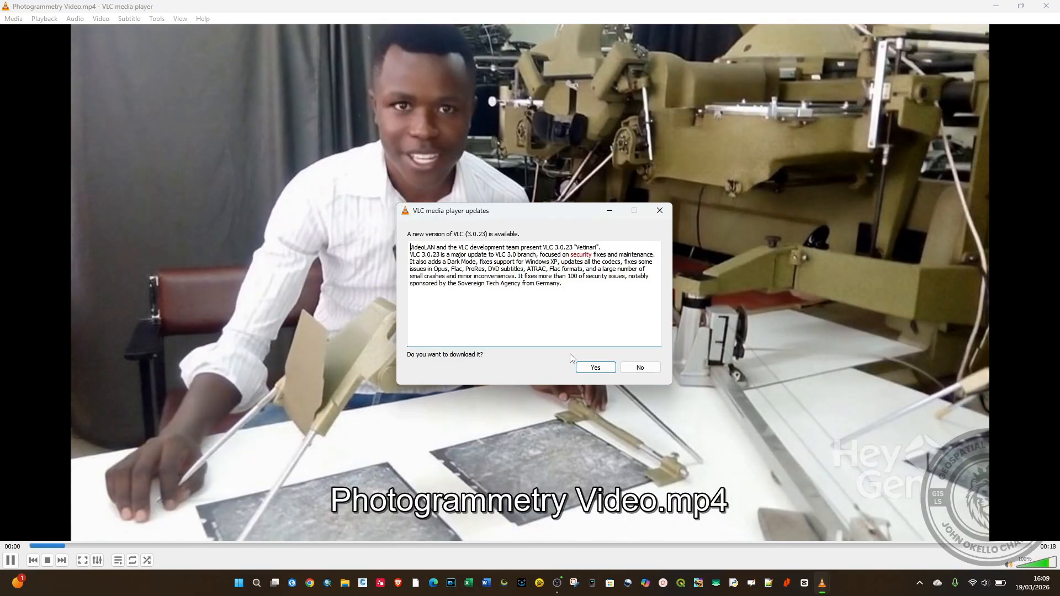
left_click(639, 367)
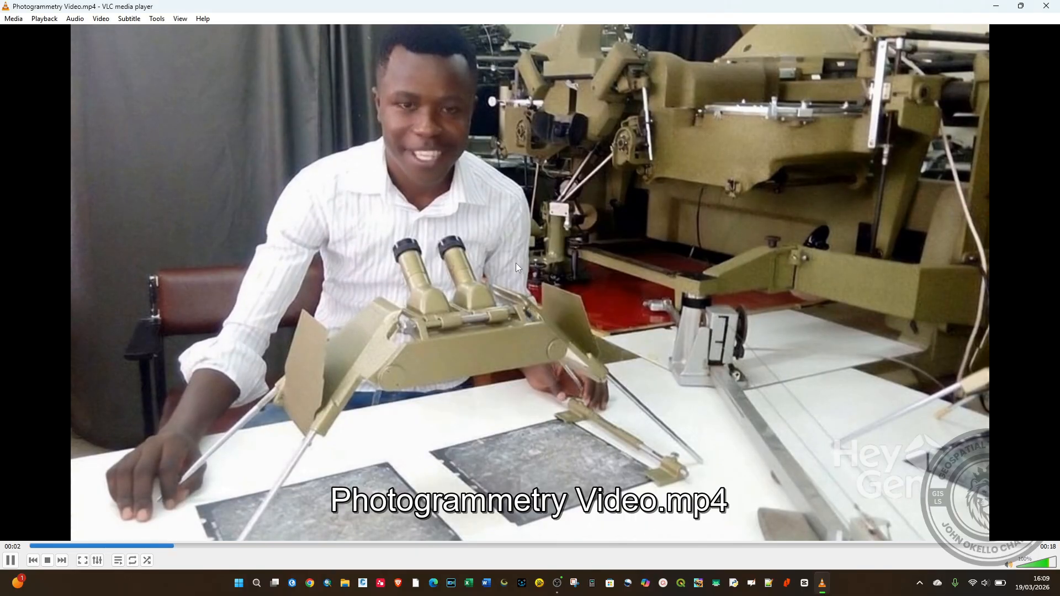
double_click(515, 262)
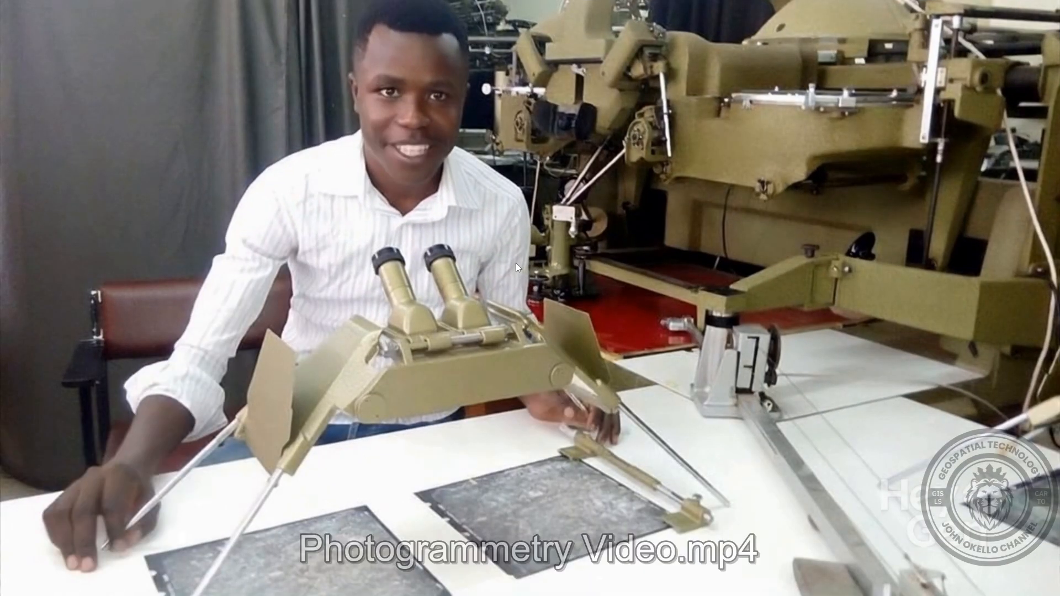